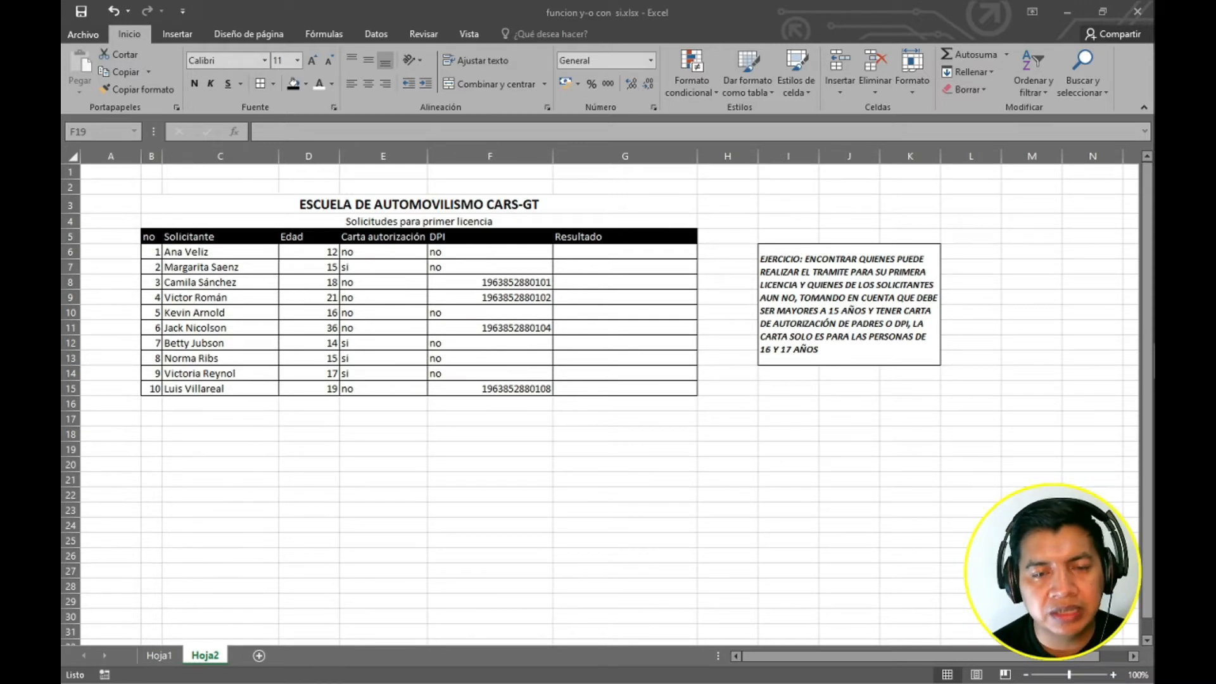
Draw a rectangle about 14.9 cm wide and 10.5 cm tall over the table and give it a white outlined shape style.
scroll(602, 399, "up", 2)
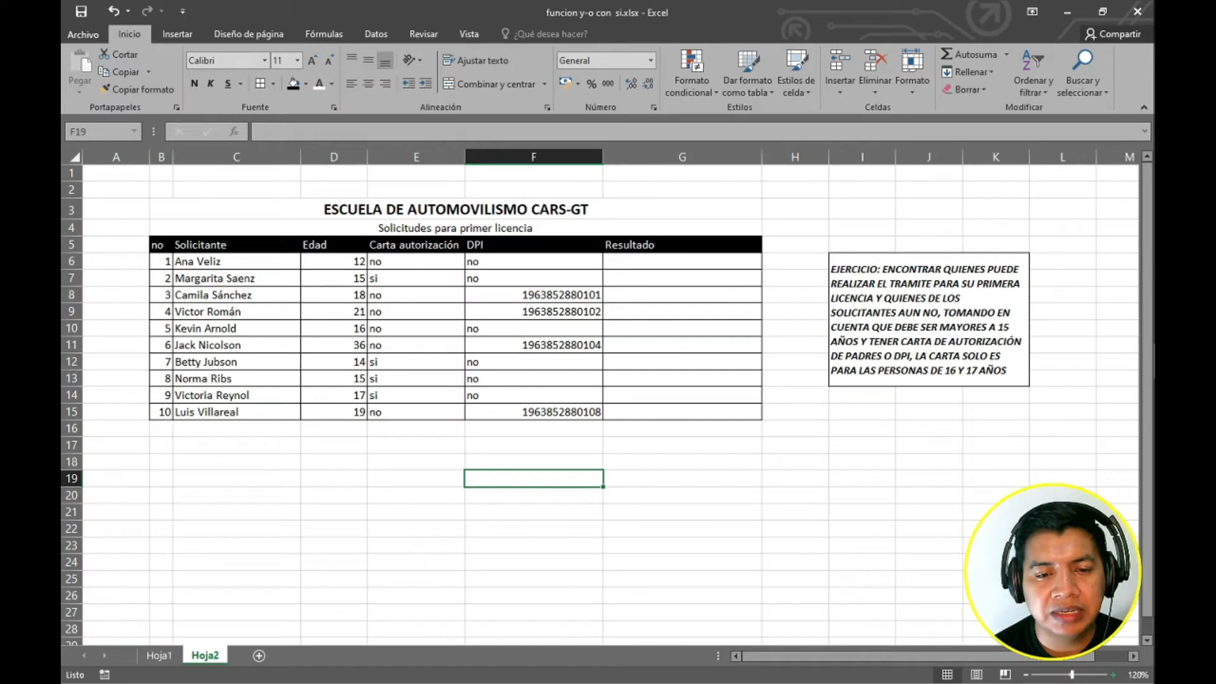
scroll(424, 251, "up", 1)
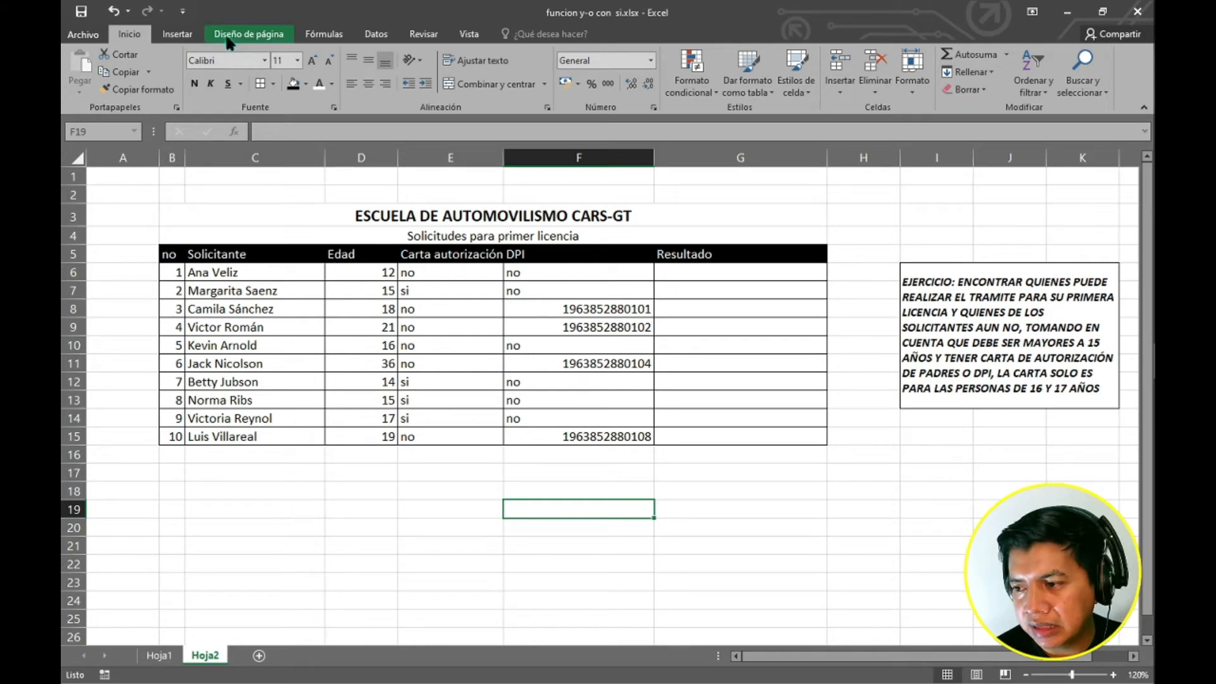
left_click(187, 37)
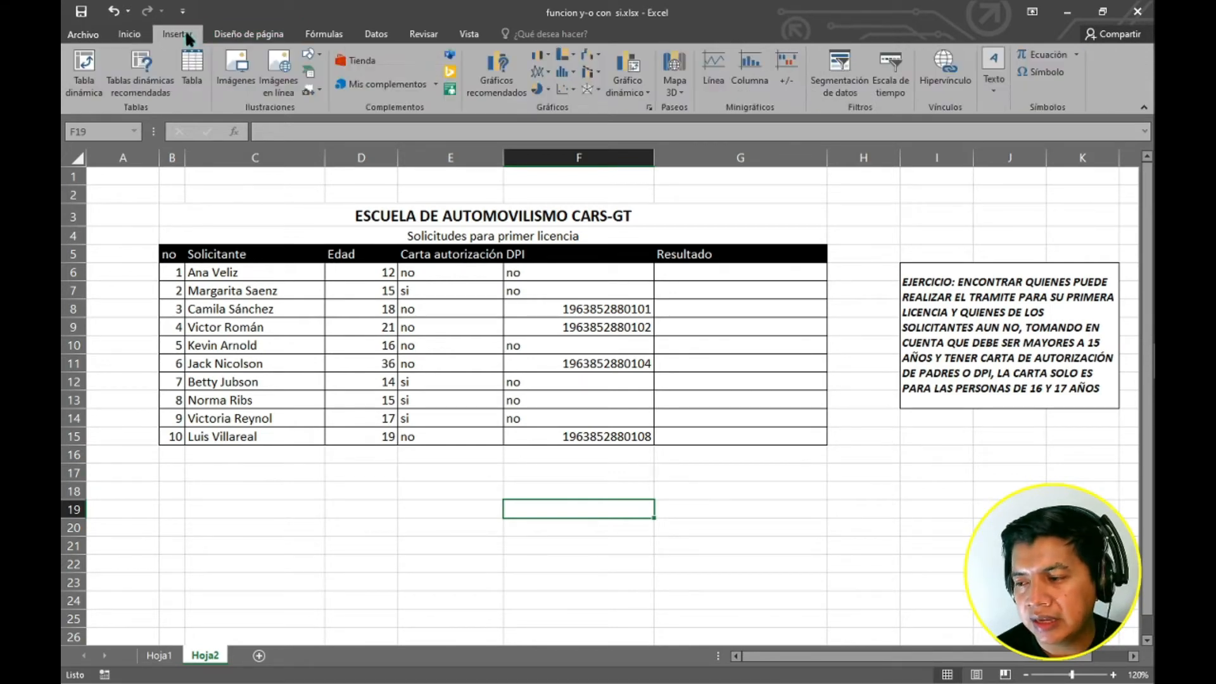
left_click(316, 52)
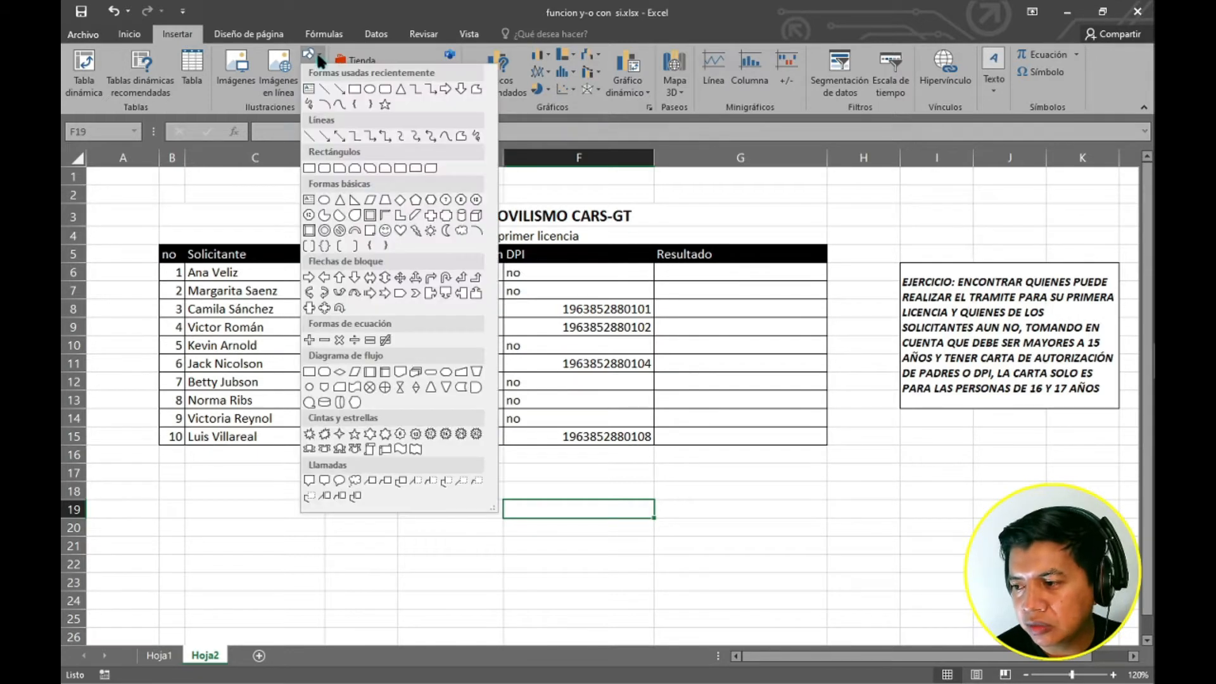
left_click(354, 89)
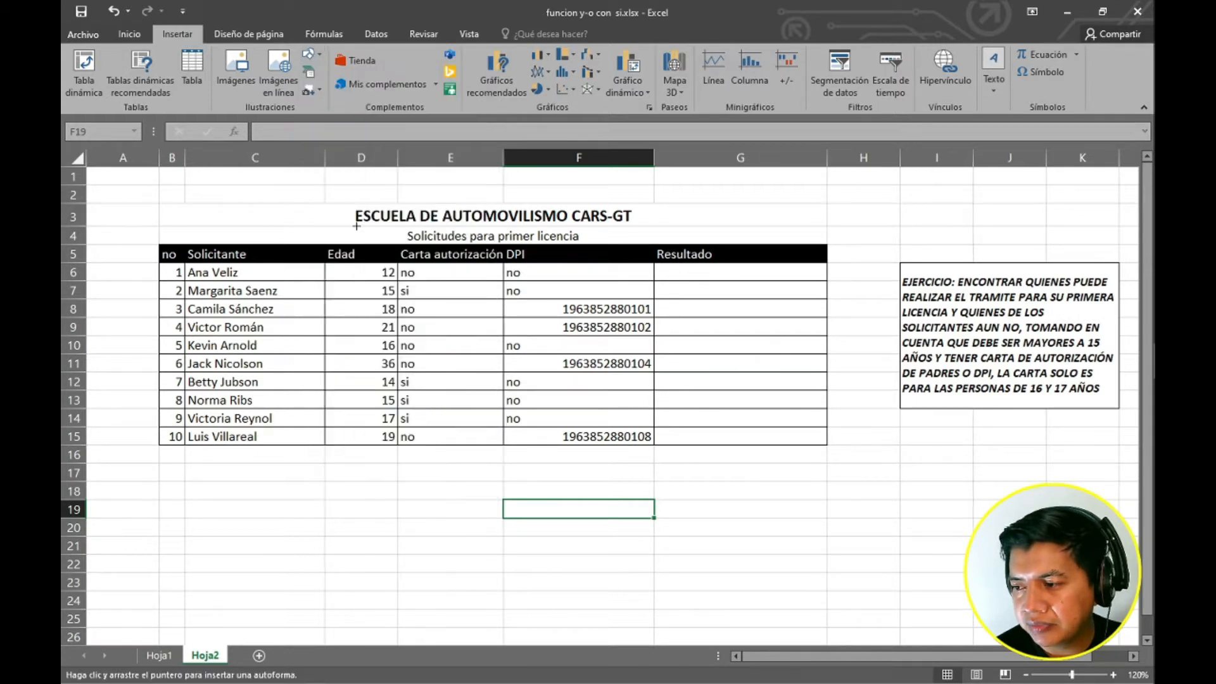
left_click_drag(313, 195, 825, 556)
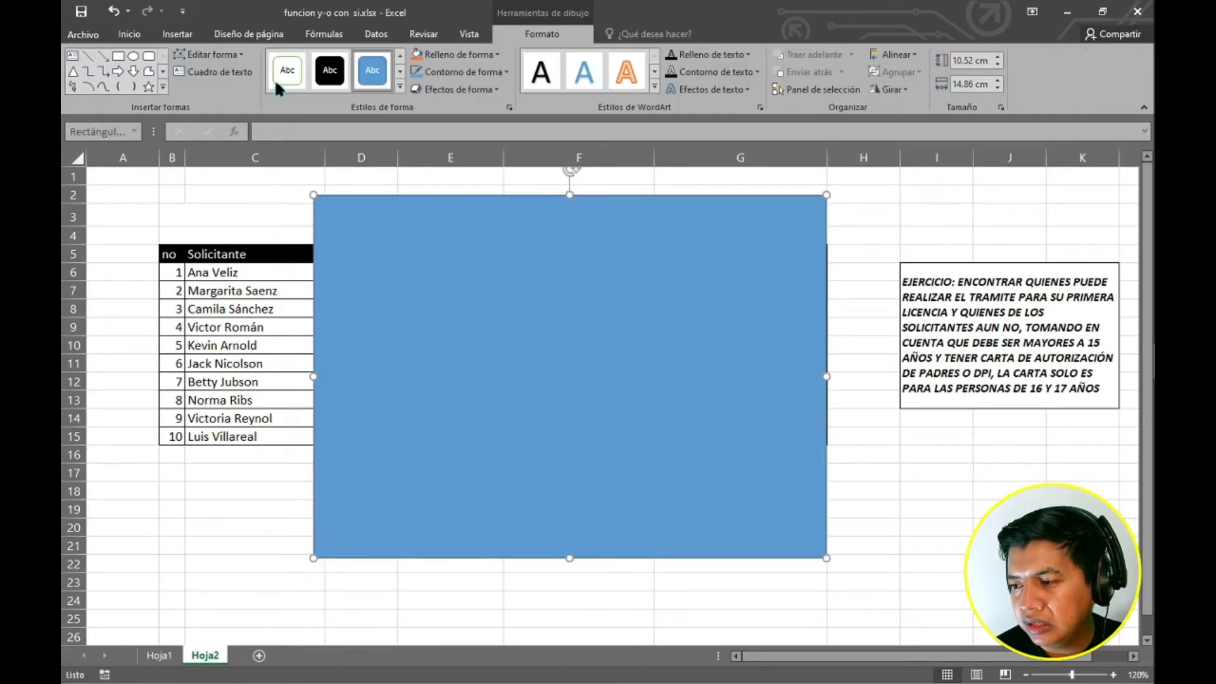
left_click(400, 87)
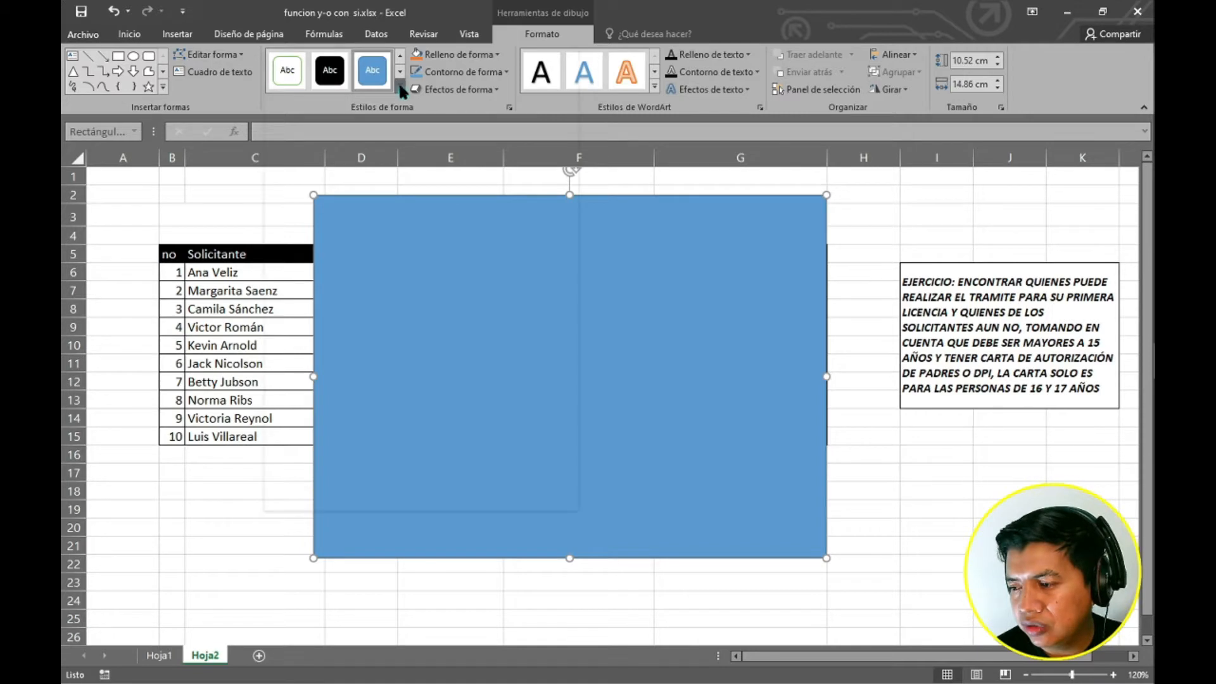
key("Escape")
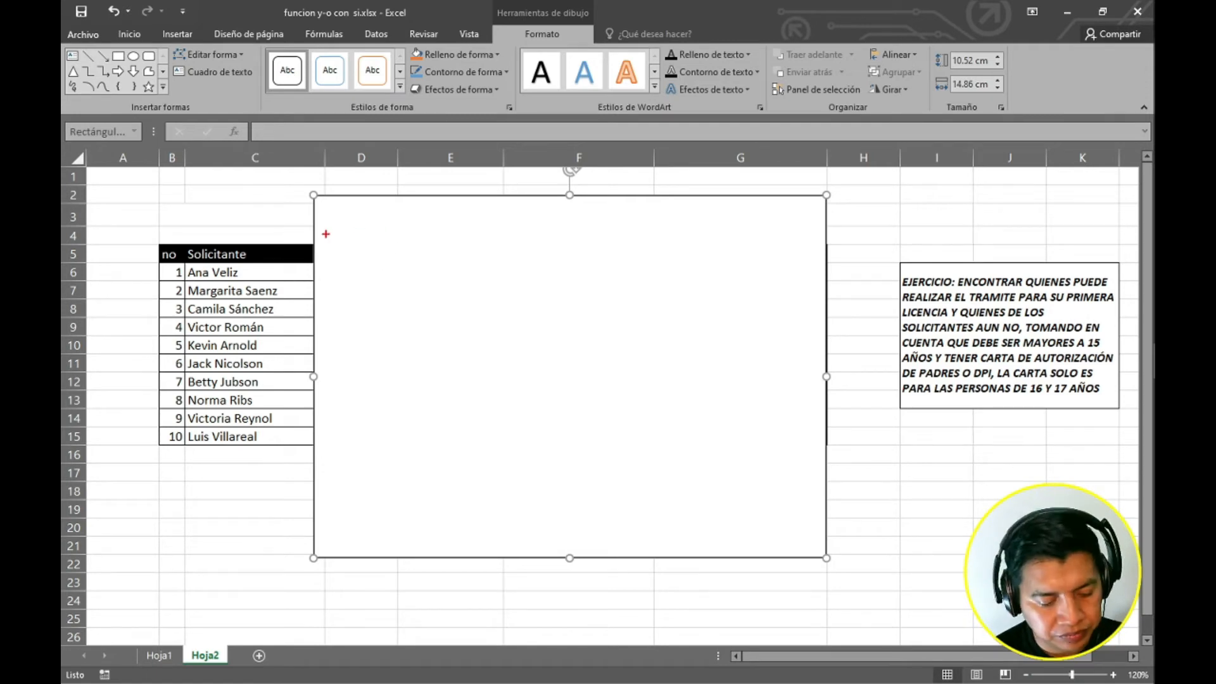
Annotate the white rectangle with the heading Y.
key("t")
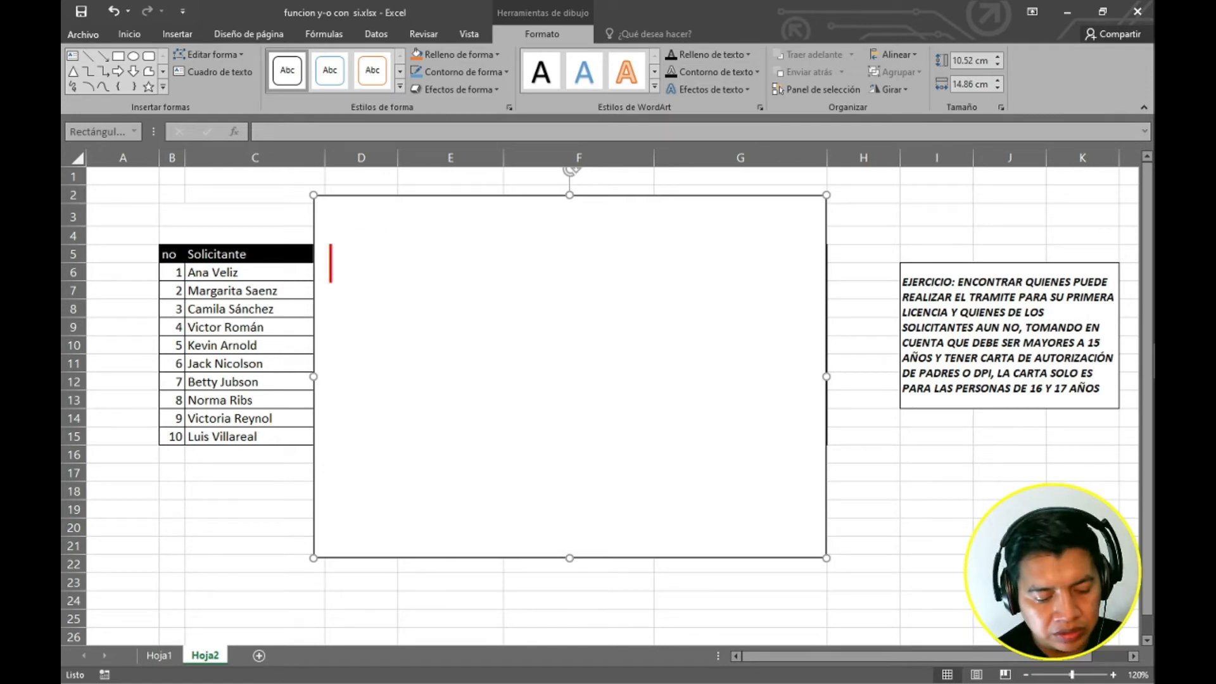
type("y")
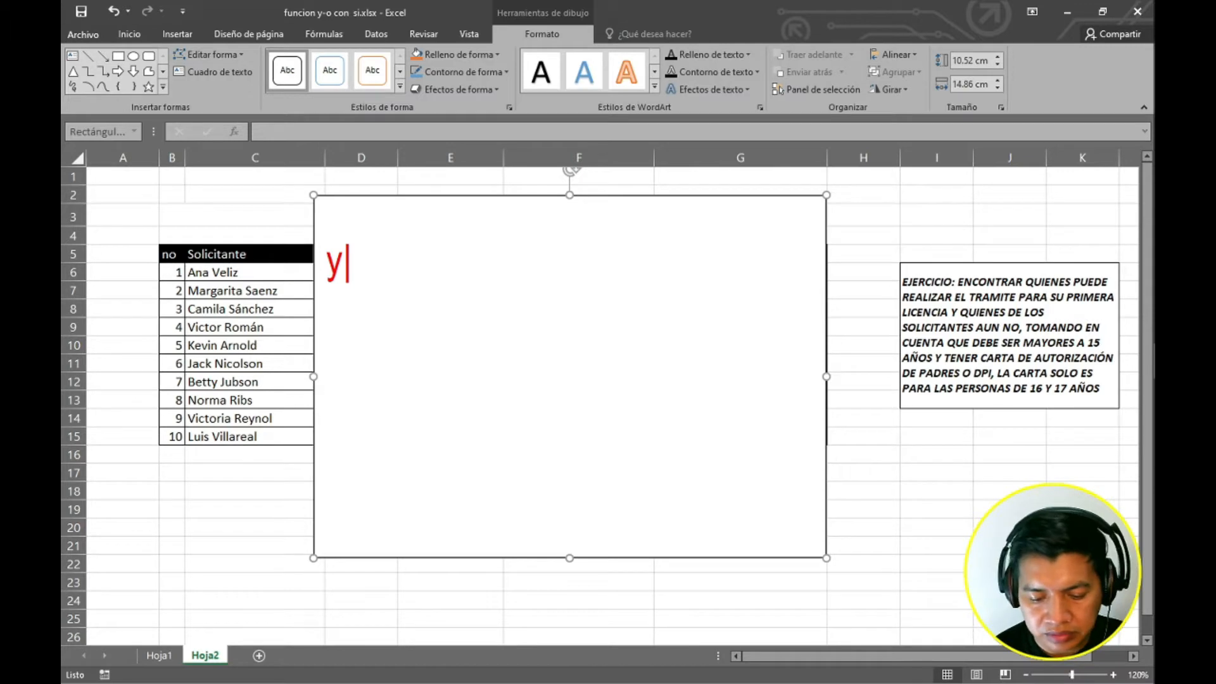
key("BackSpace")
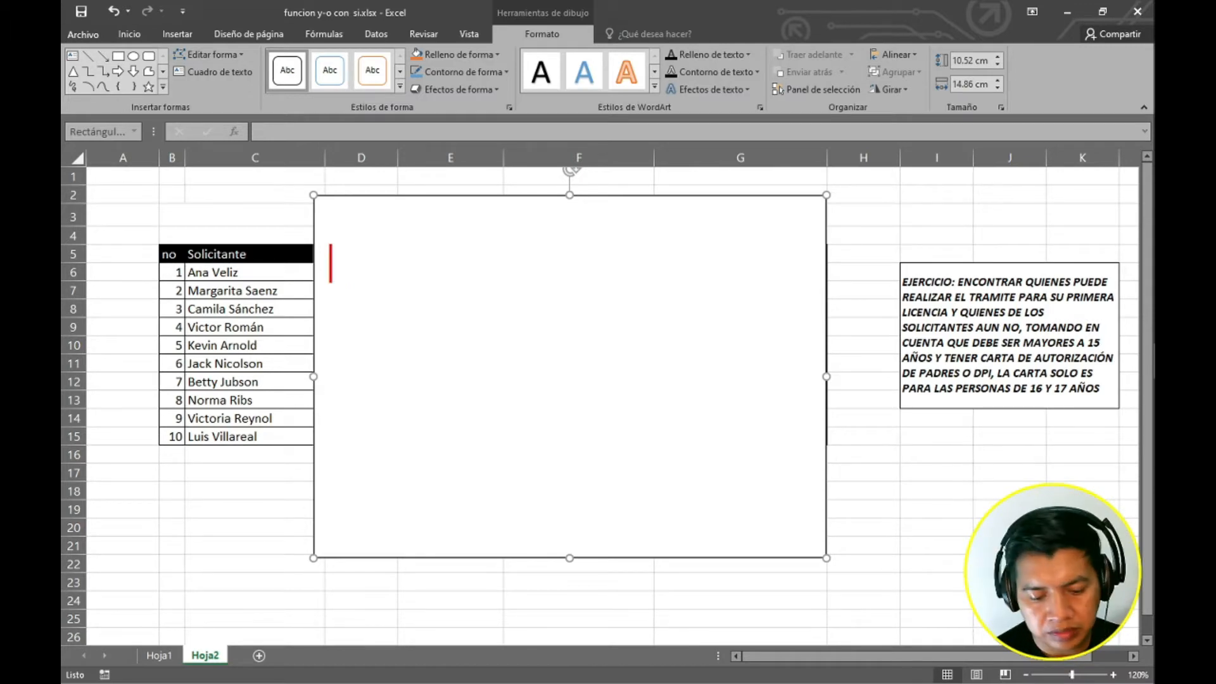
type("Y")
key("Return")
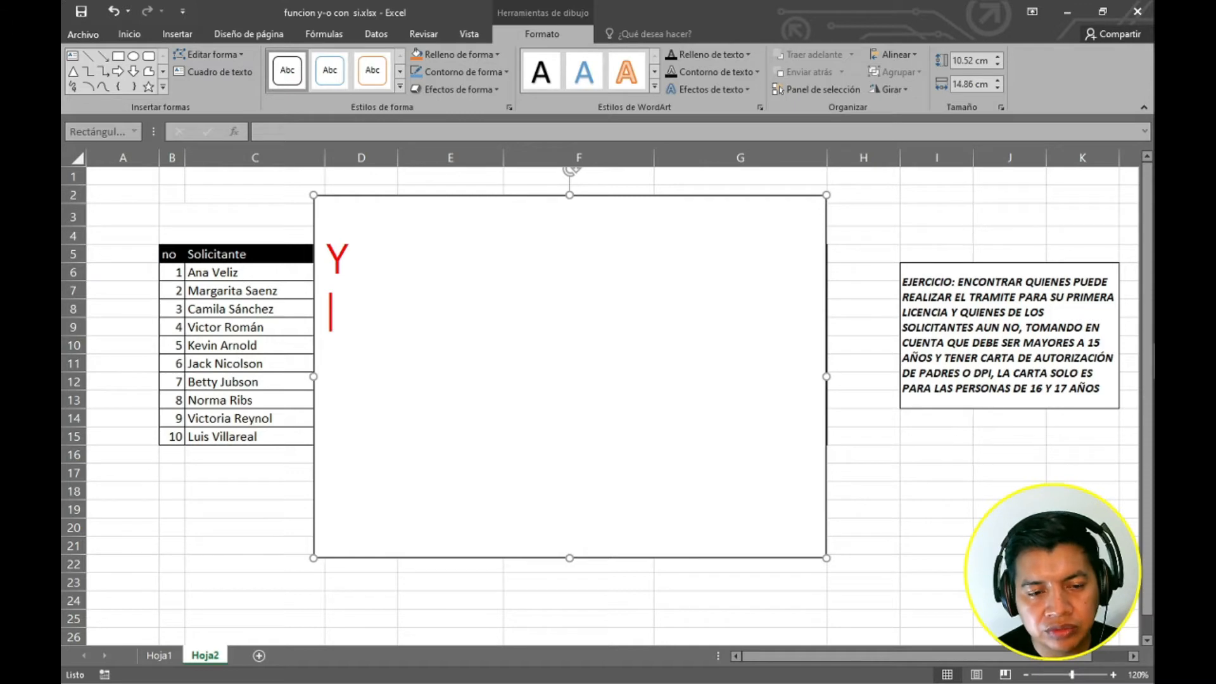
Write the truth-table rows vv=v and fv=f under the Y heading.
type("V")
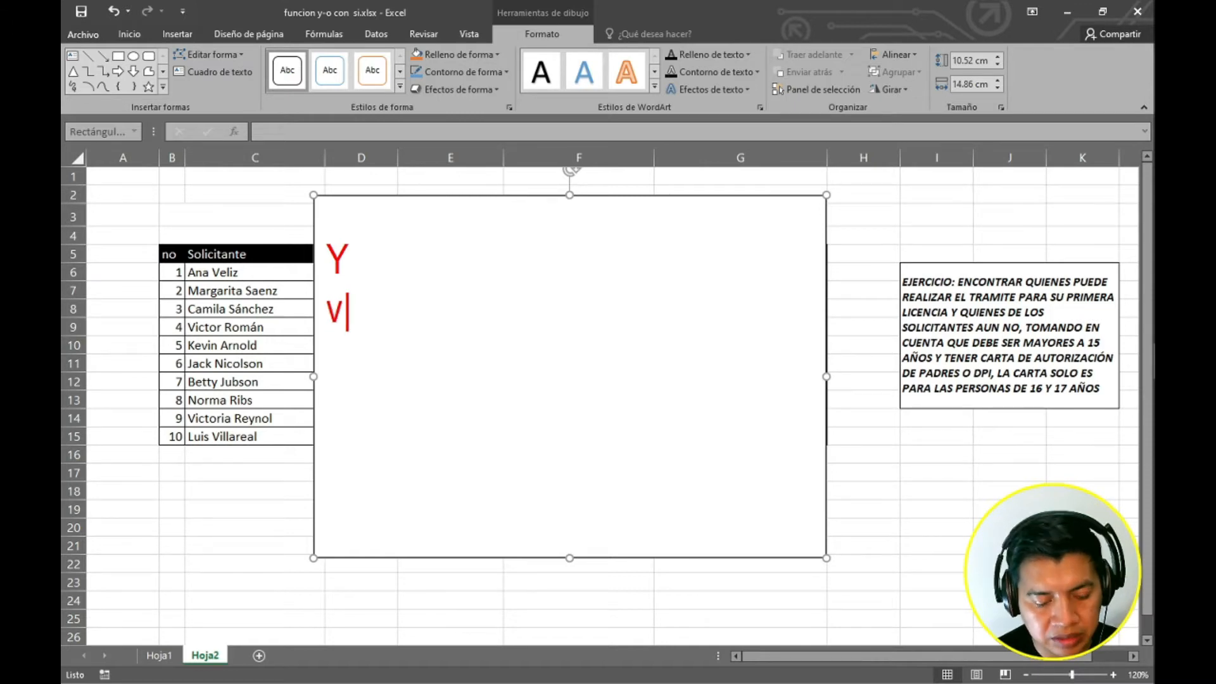
type("V=")
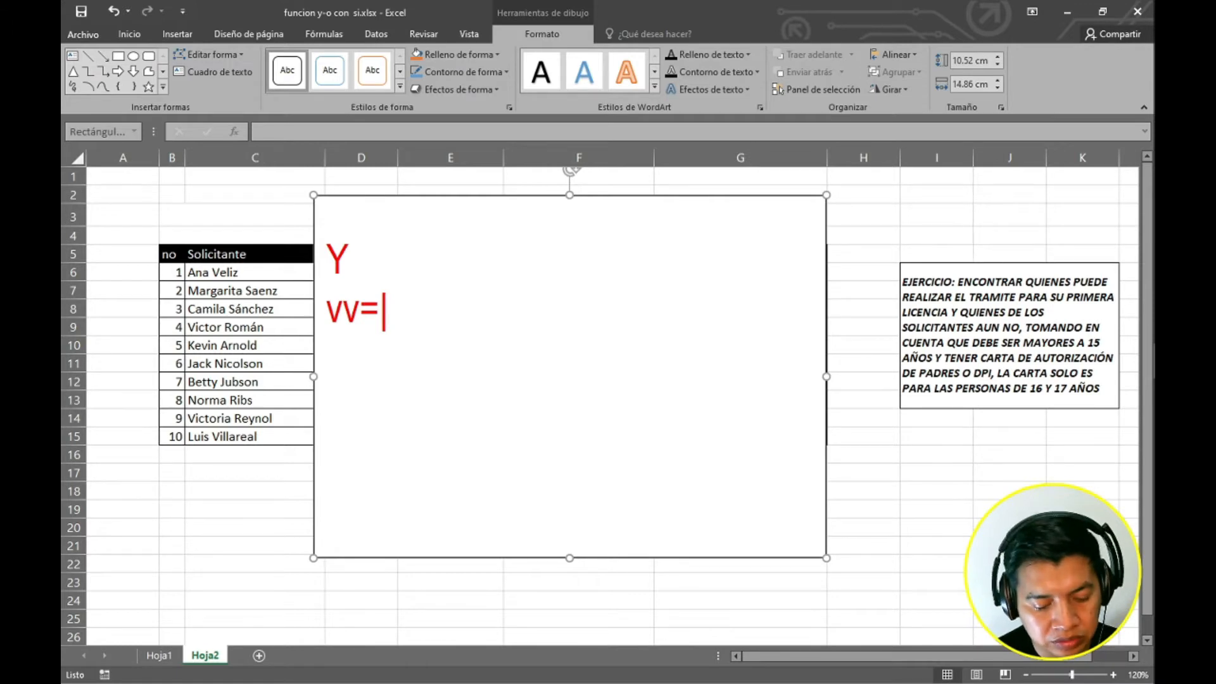
type("V")
key("Return")
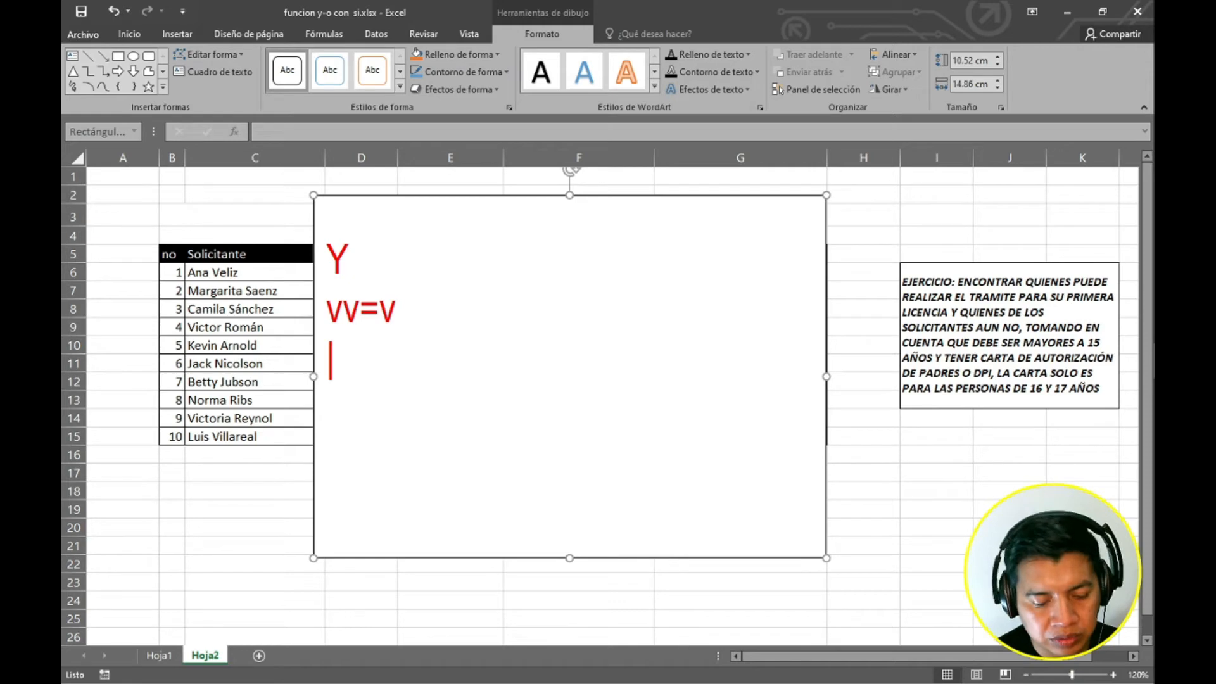
type("f")
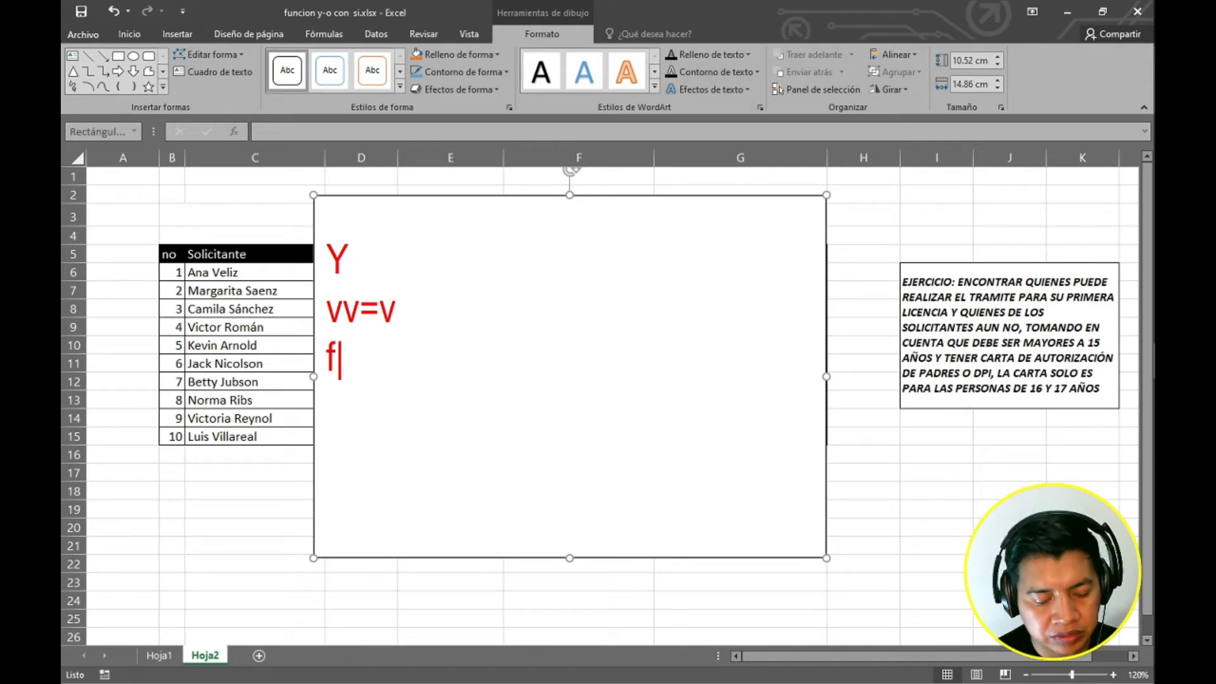
type("v=")
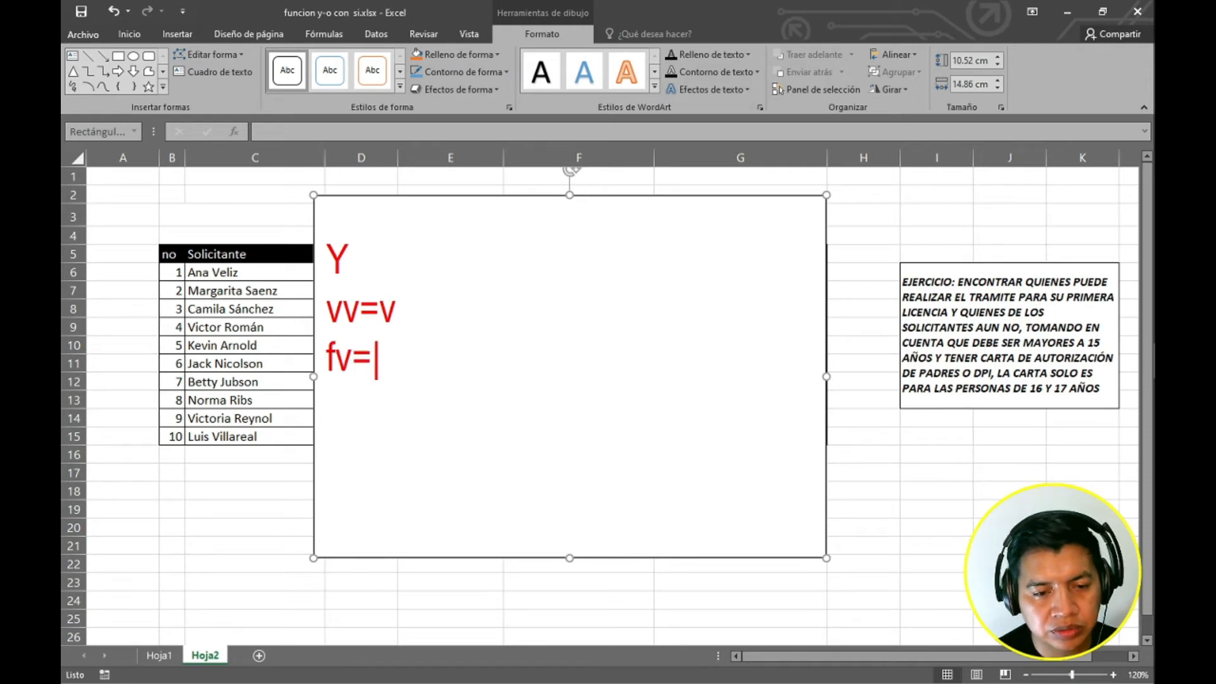
type("f")
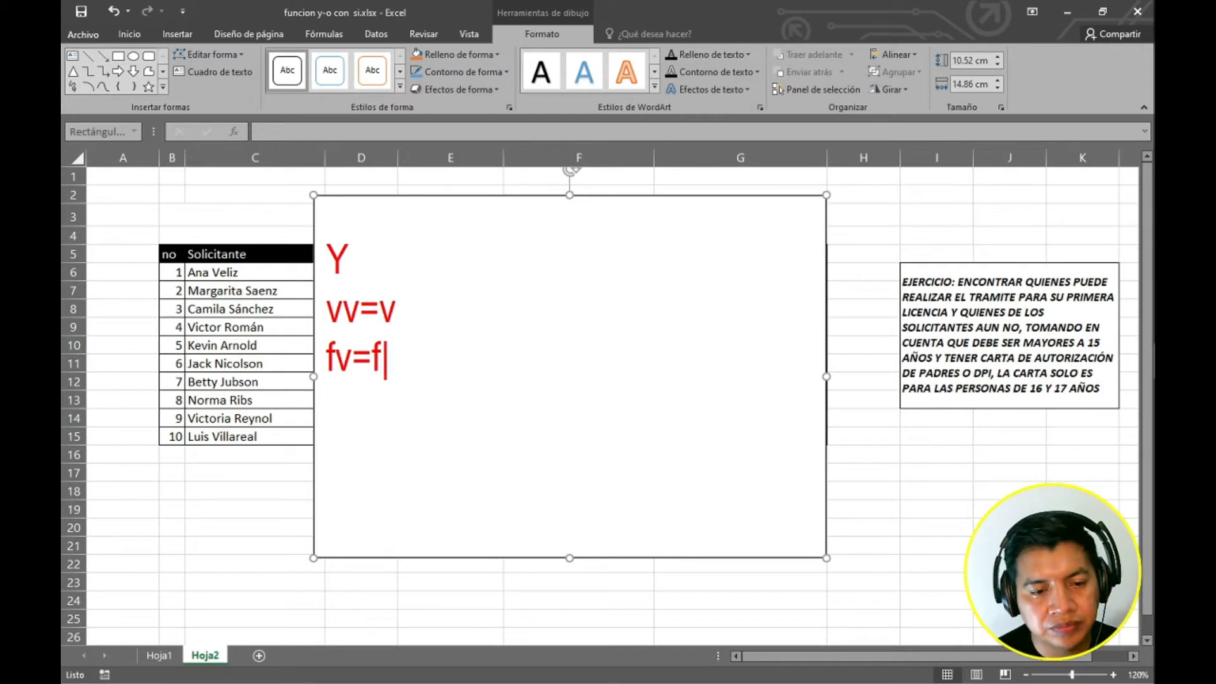
key("Return")
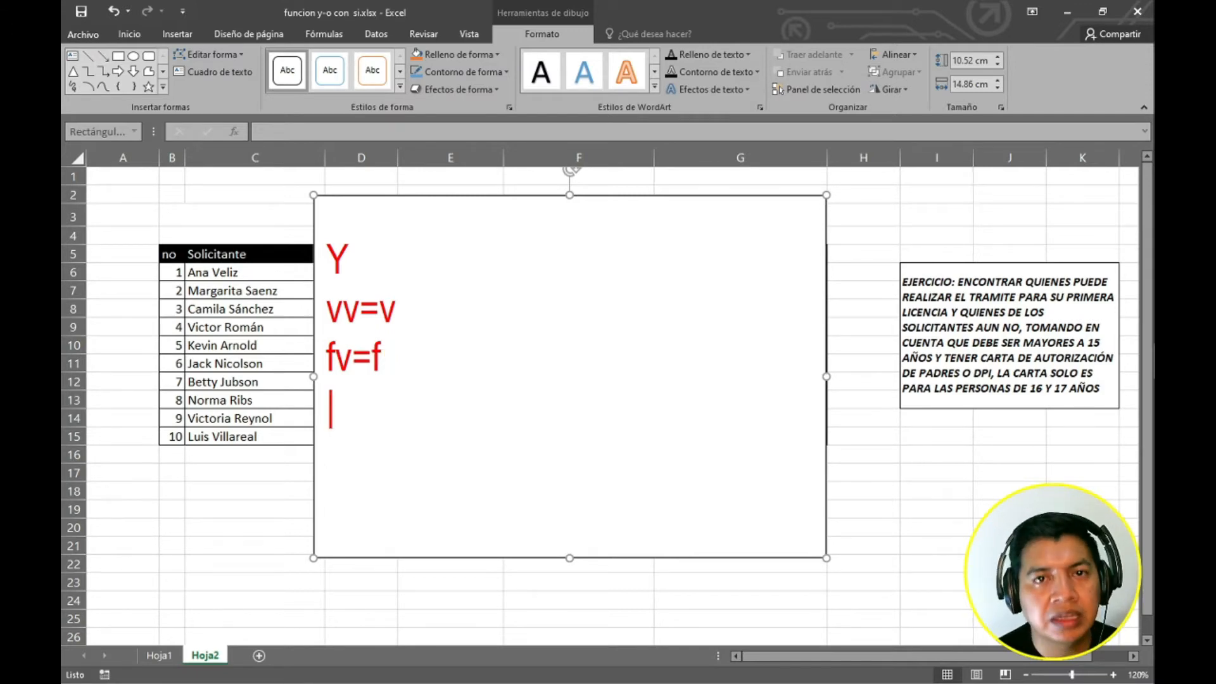
Add the rows vf=f and ff=f under Y and draw a box around the vv=v row.
type("v")
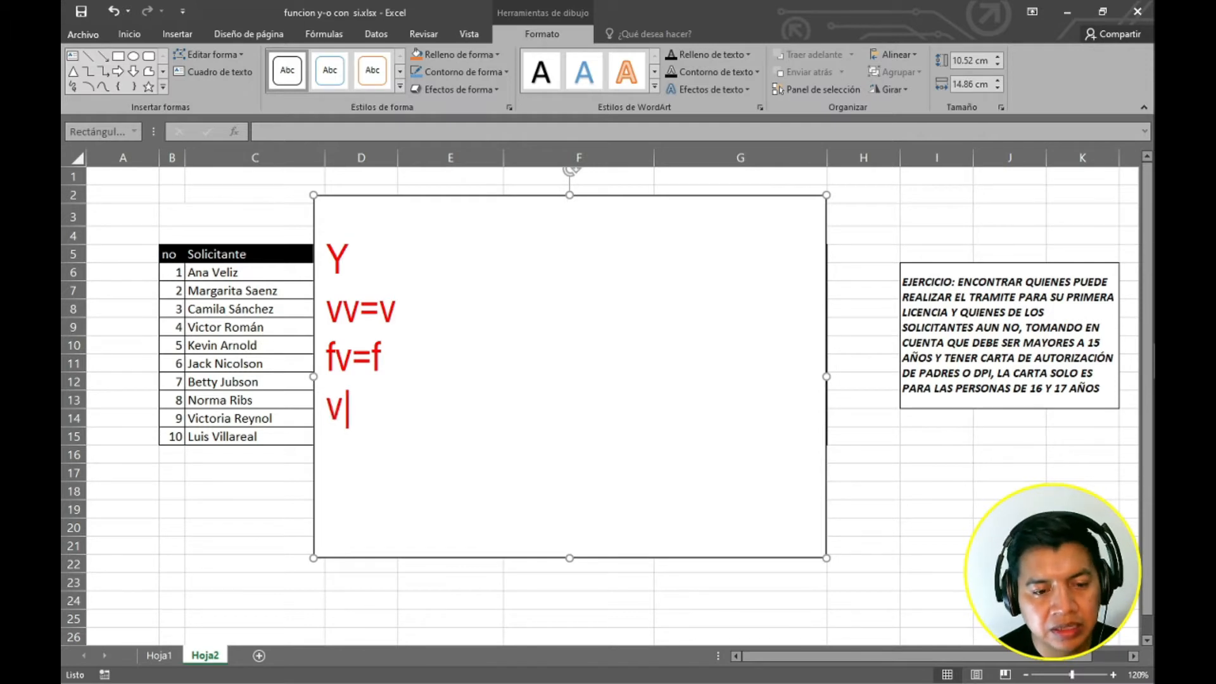
type("f")
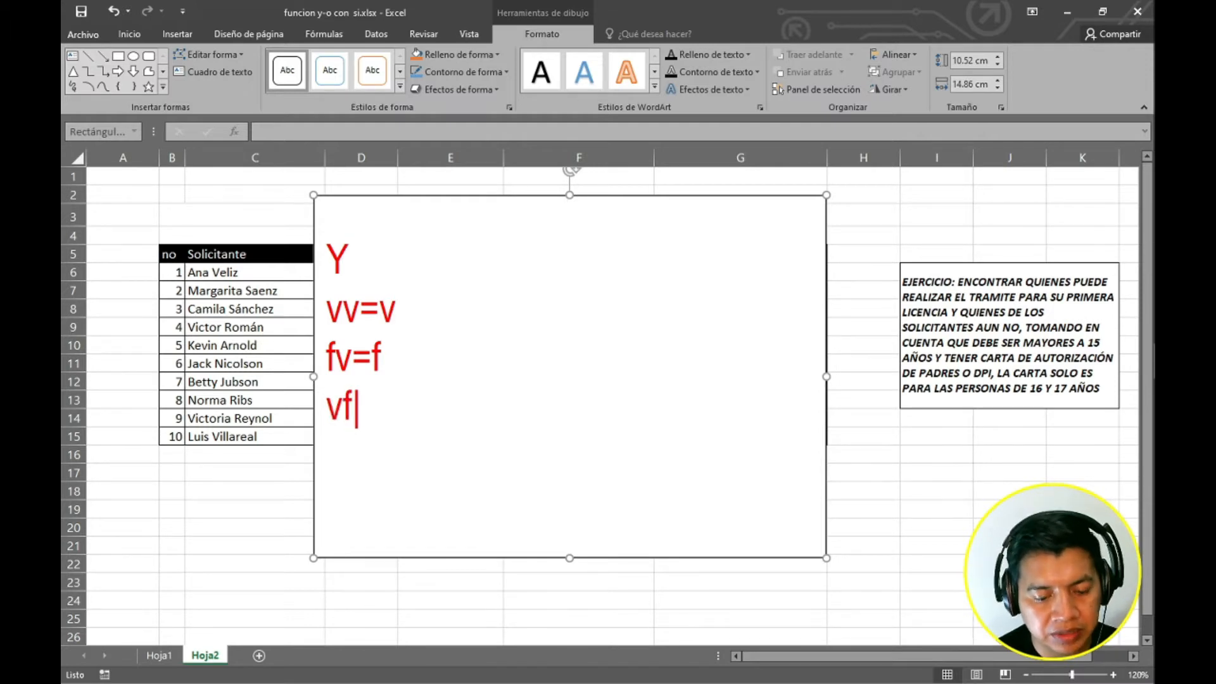
type("=f")
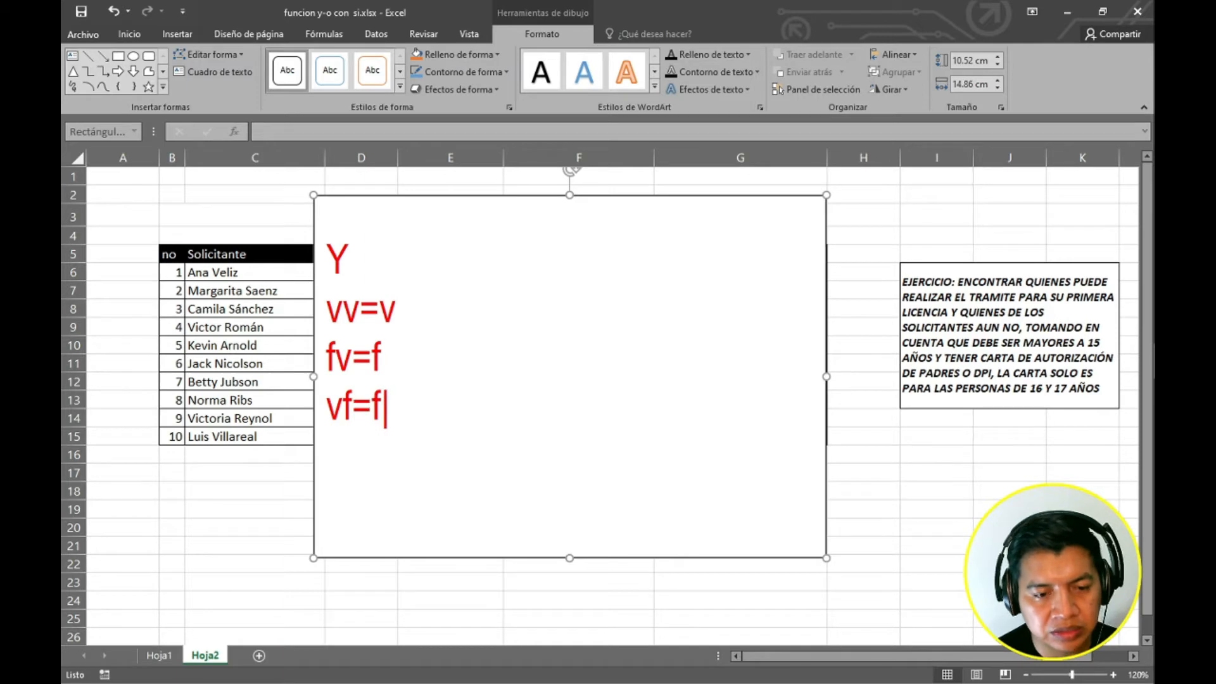
key("Return")
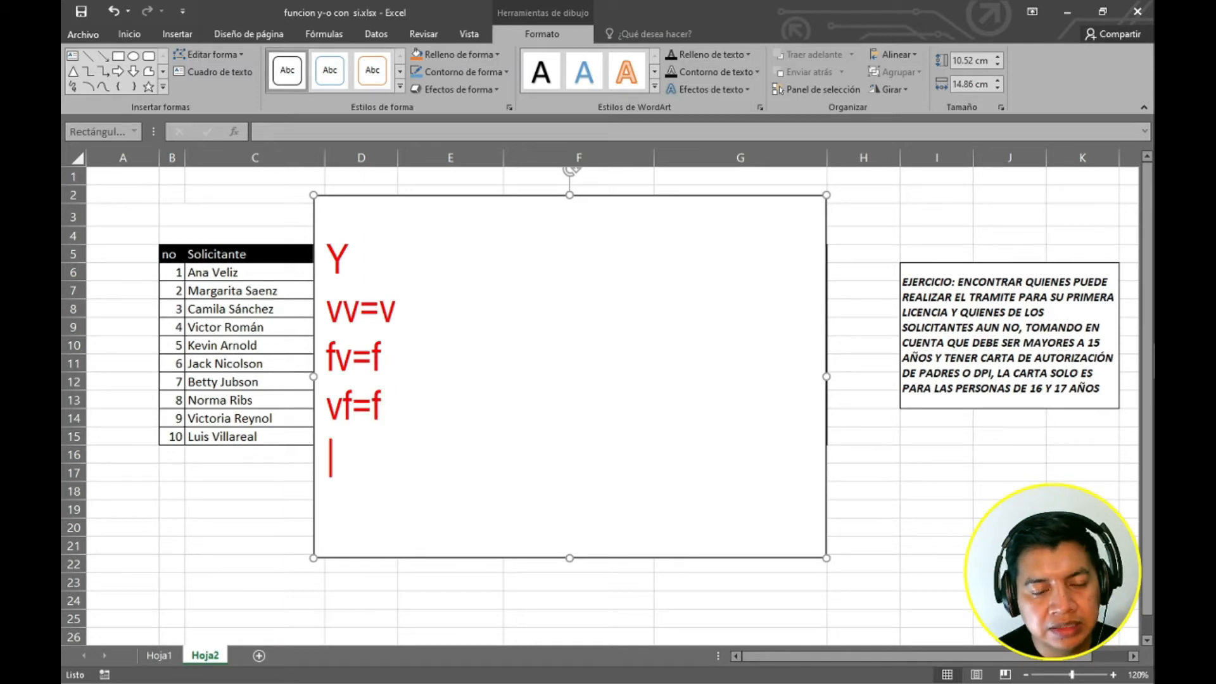
type("ff")
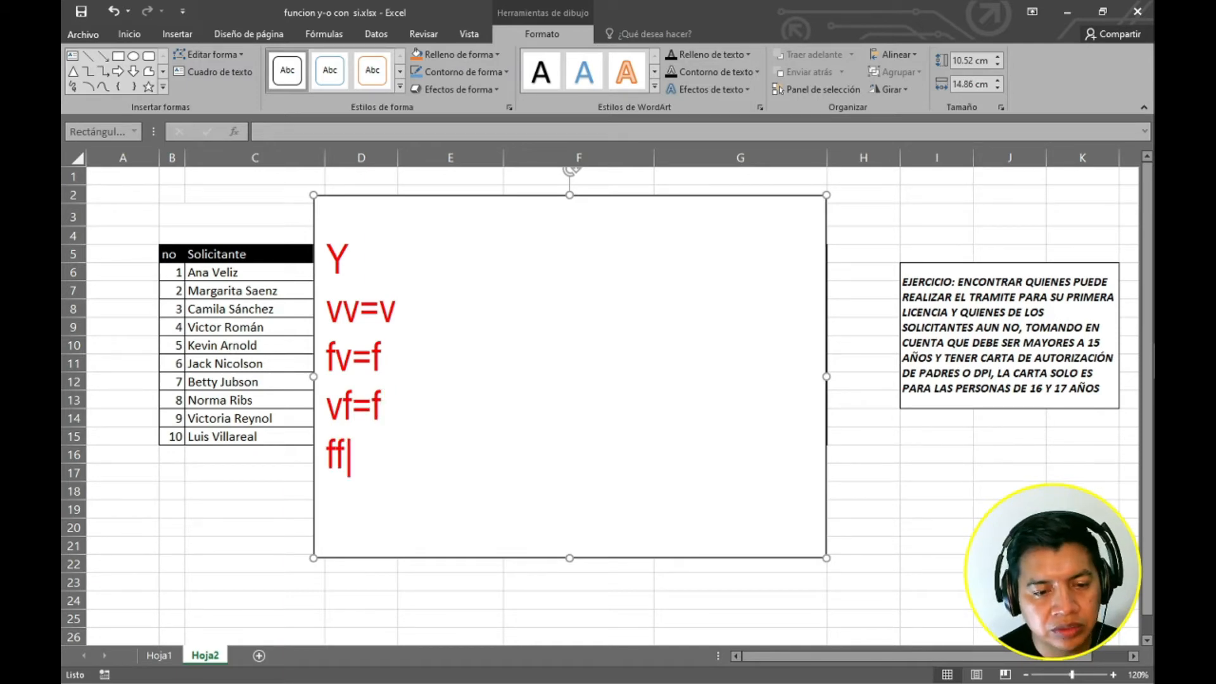
type("=")
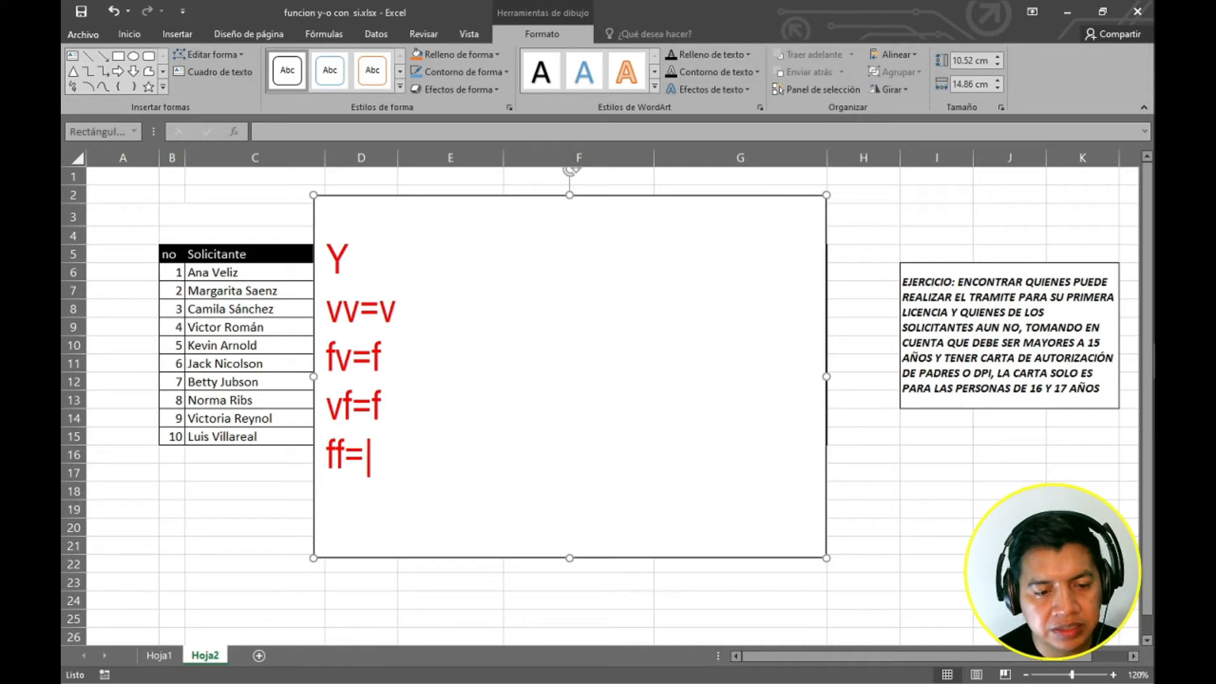
type("f")
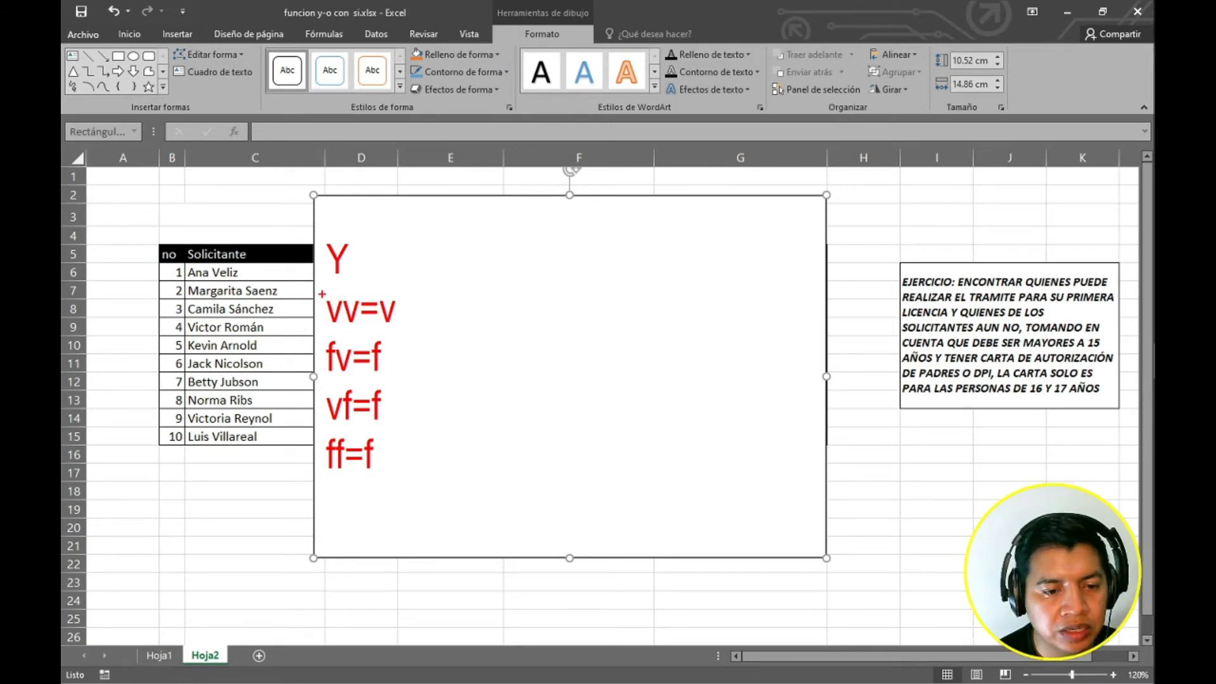
mouse_move(322, 294)
left_mouse_down()
mouse_move(444, 338)
mouse_move(413, 330)
left_mouse_up()
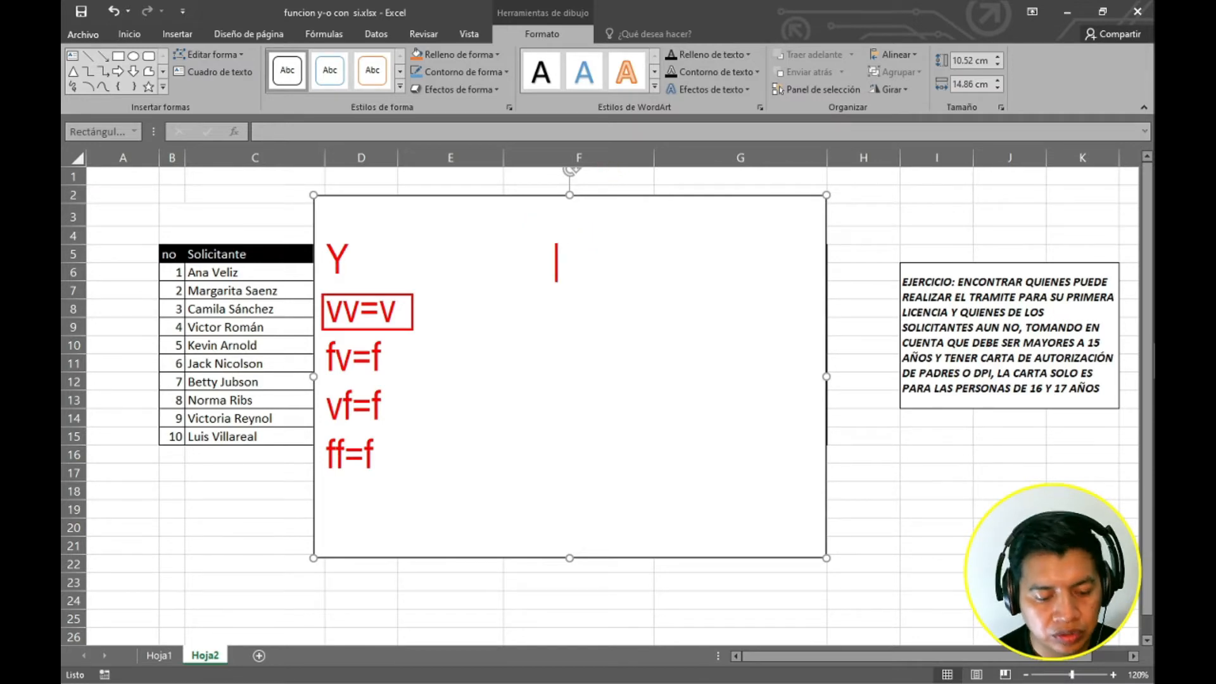
Annotate an O heading in a second column of the rectangle with the row vv=v beneath it.
type("O")
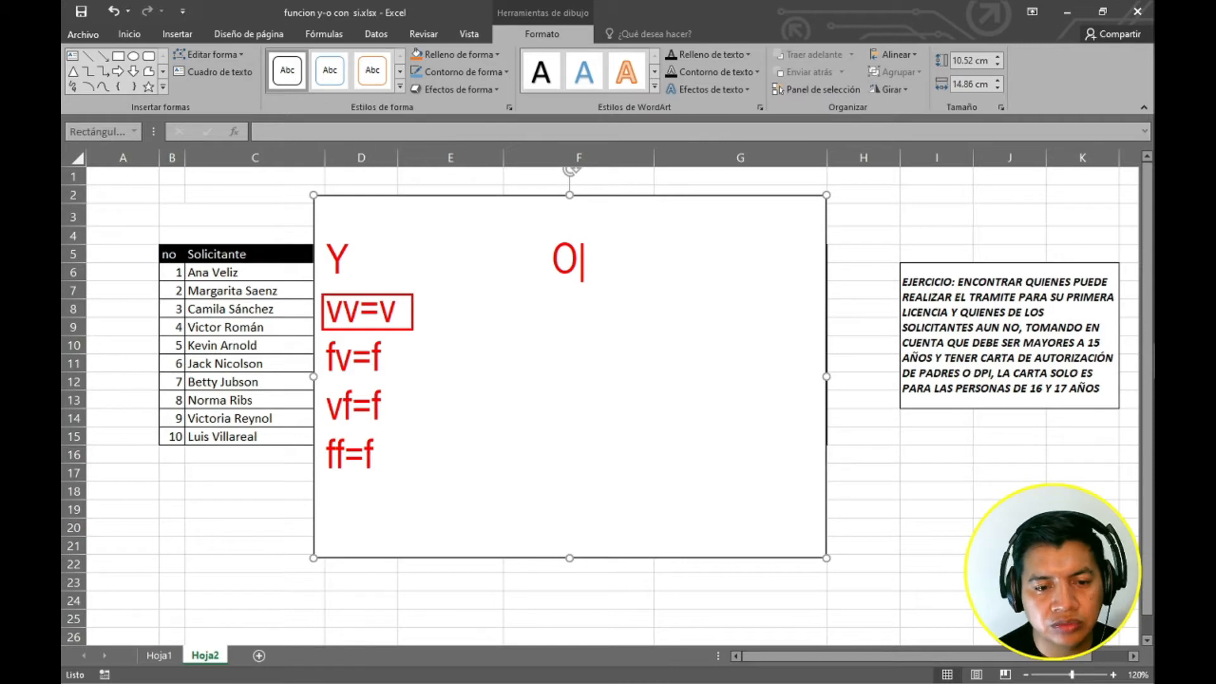
key("Return")
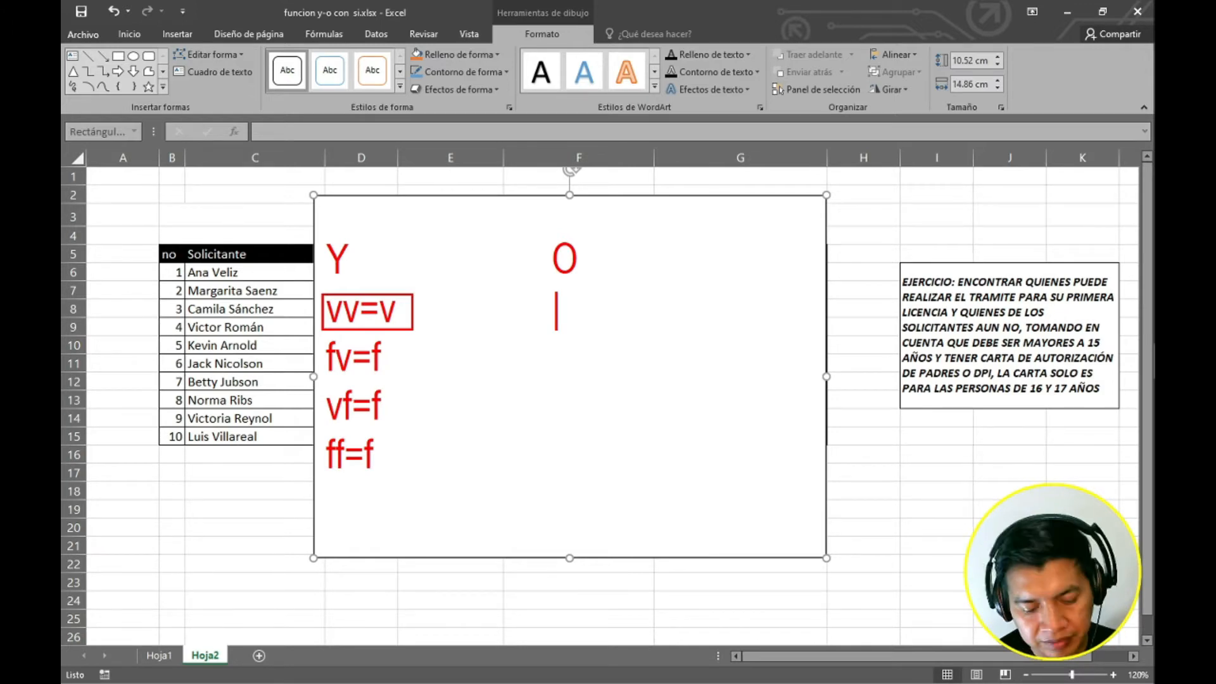
type("v")
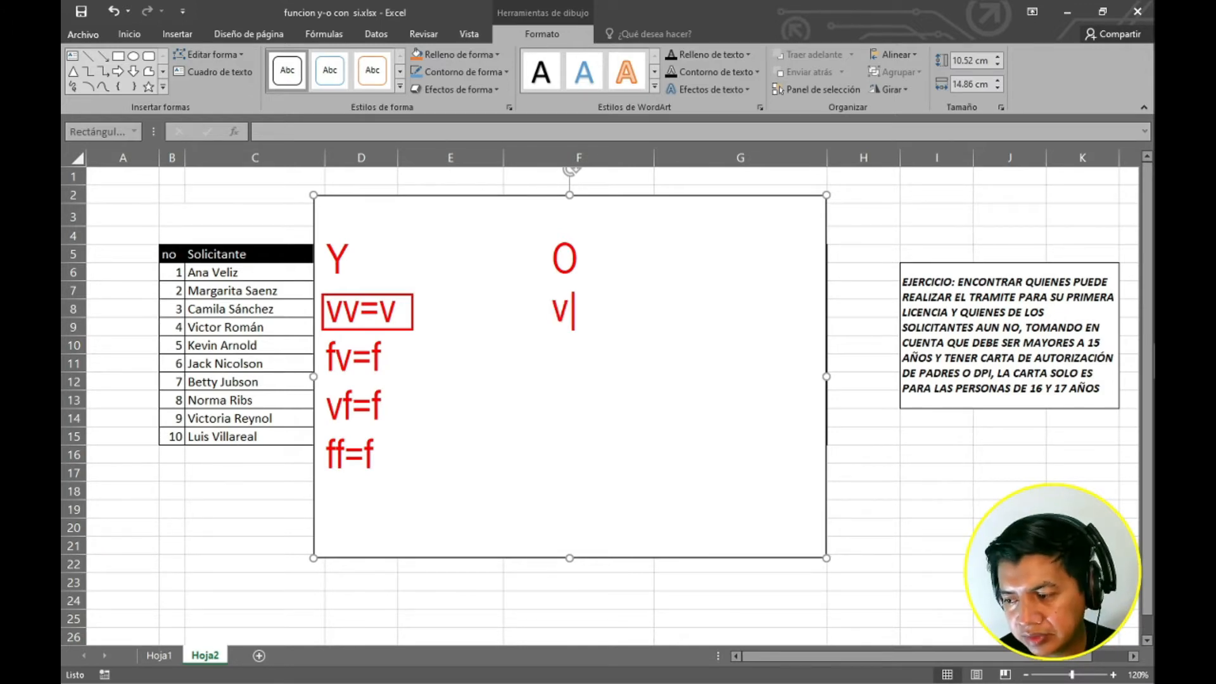
type("v")
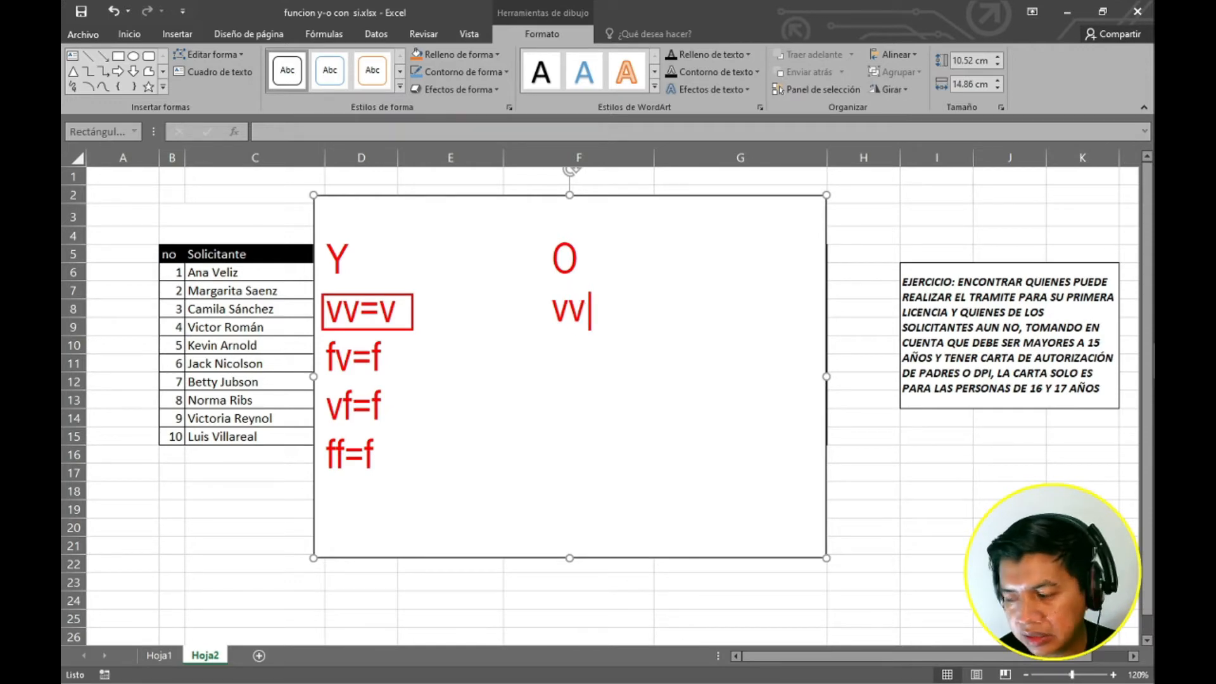
type("=v")
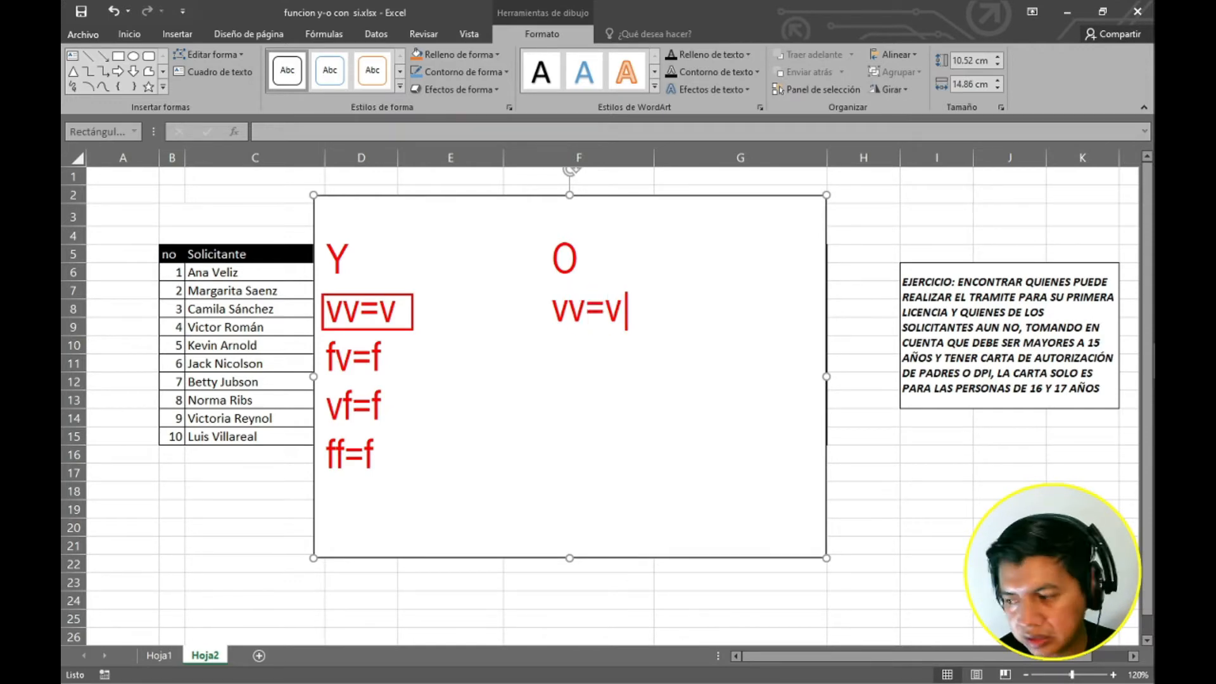
key("Return")
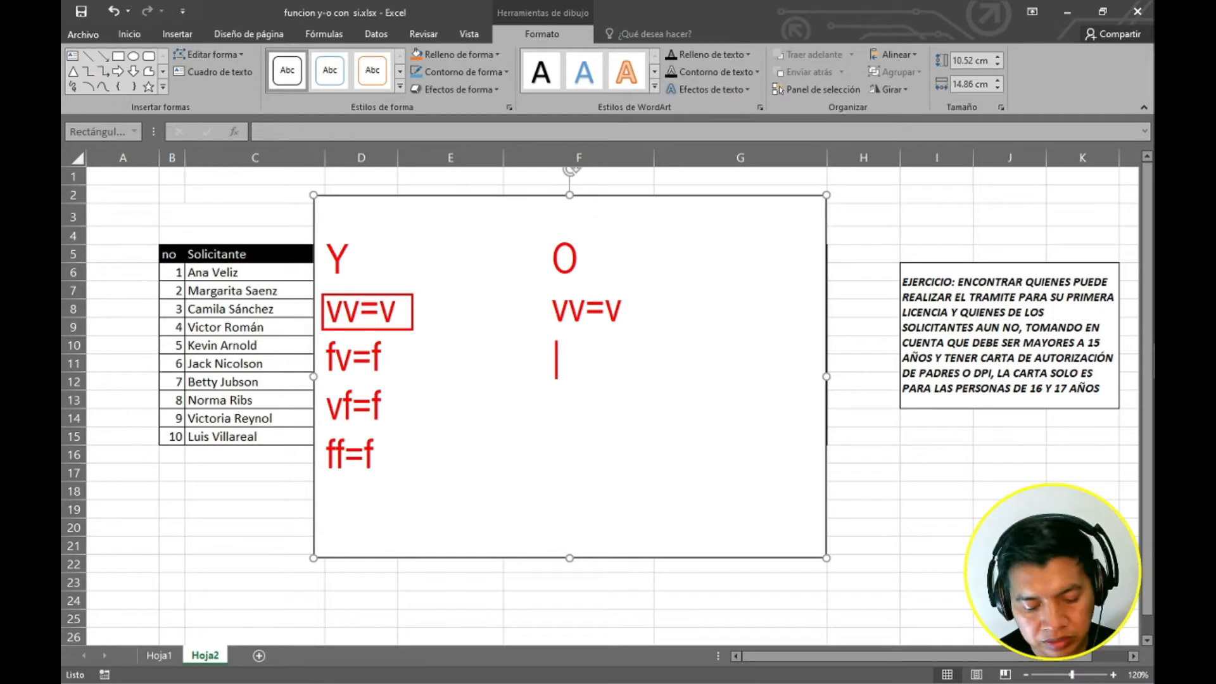
Write the row fv=v under the O heading in the rectangle.
type("f")
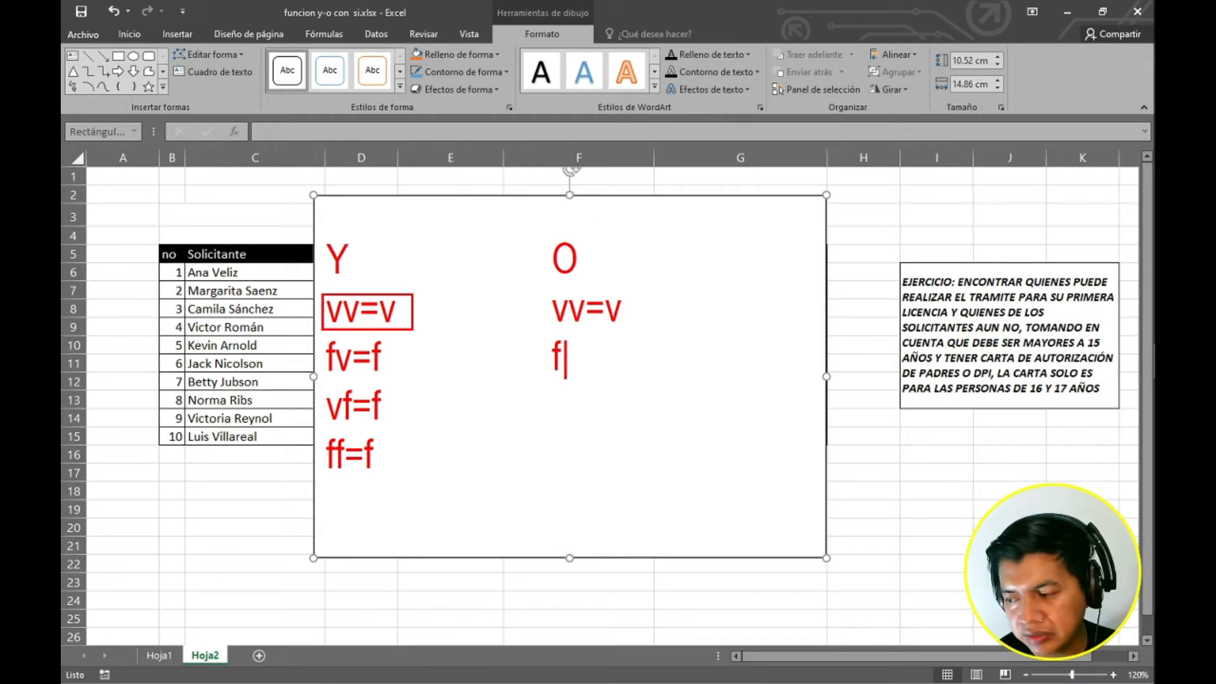
type("v")
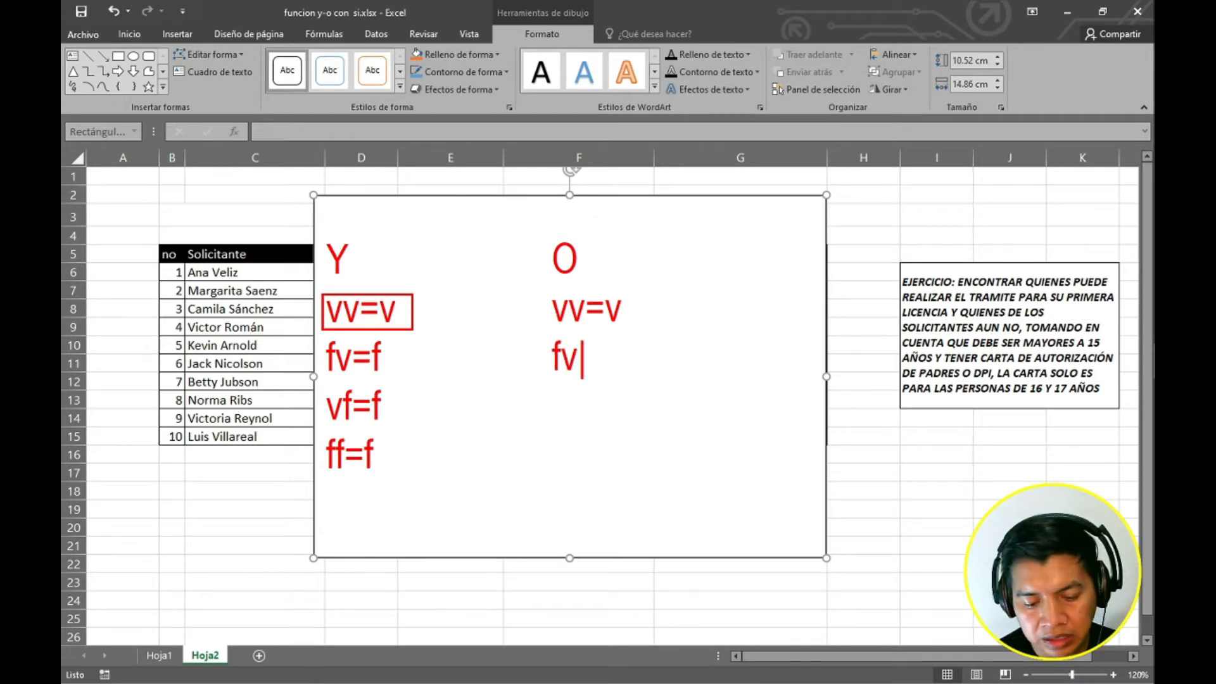
type("=v")
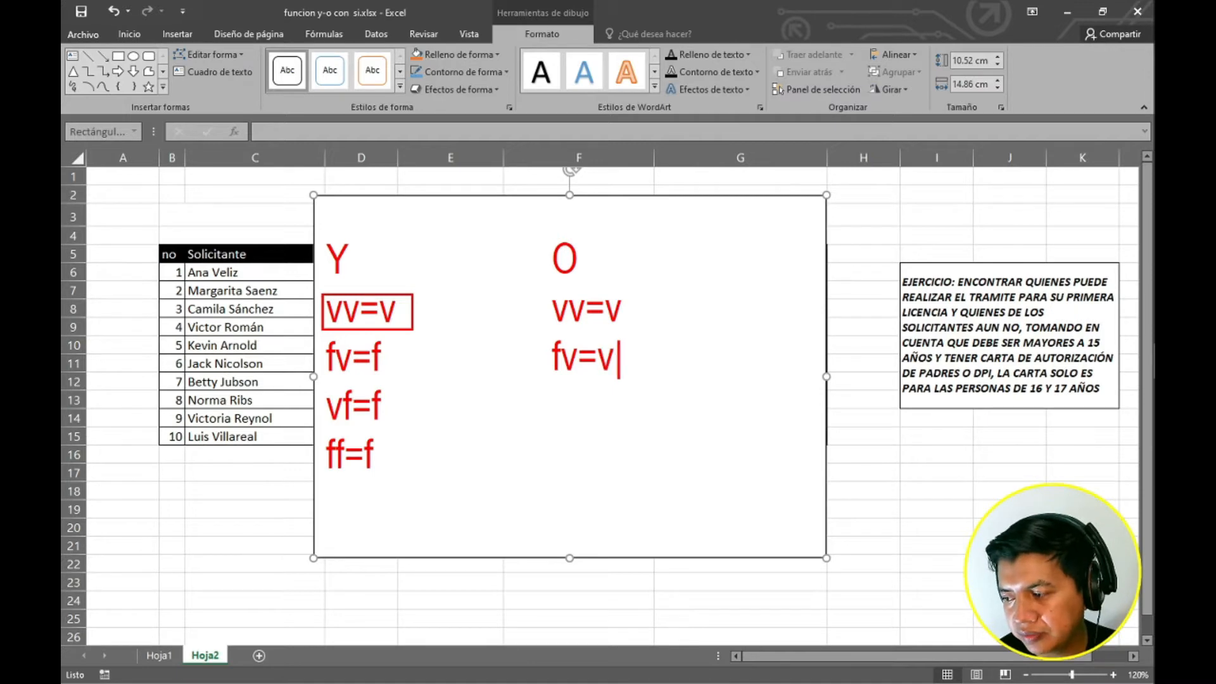
key("Return")
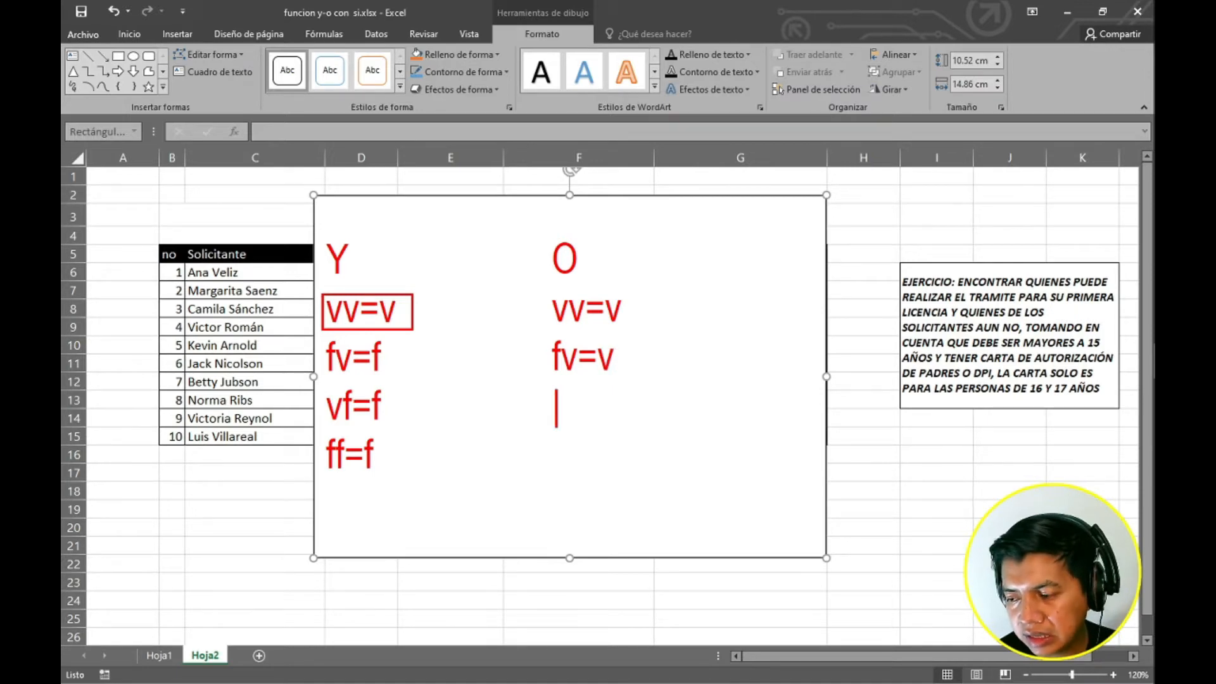
Add the rows vf=v and ff=f under the O heading.
type("v")
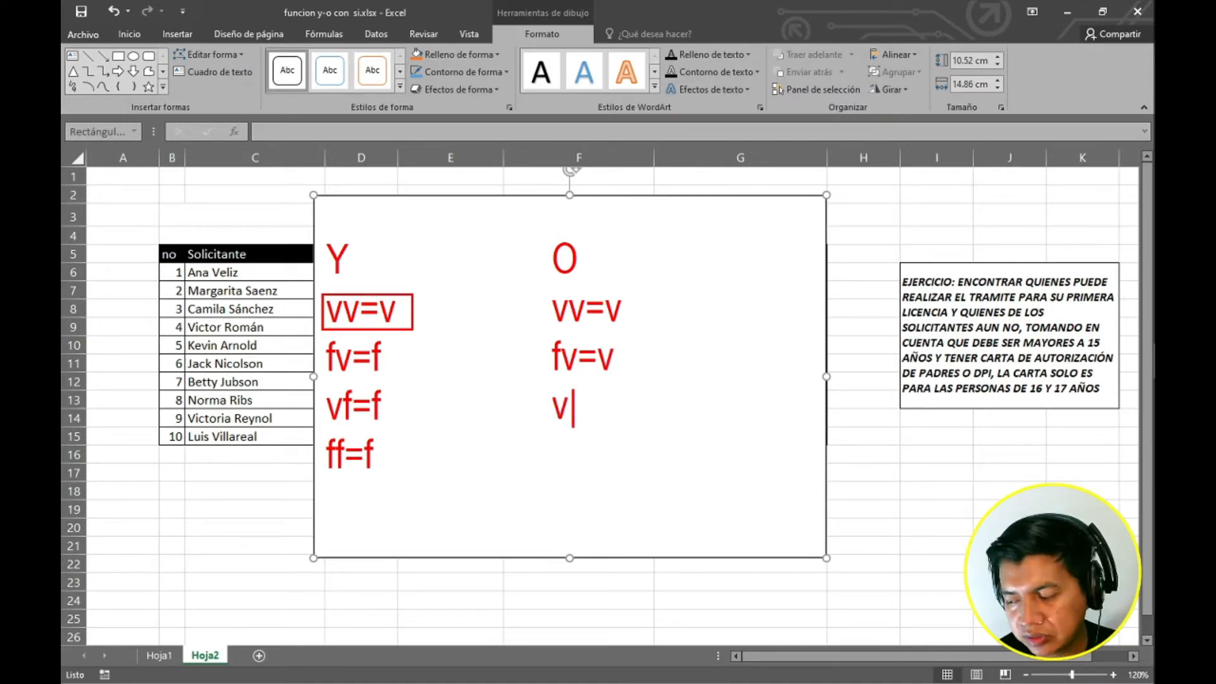
type("f")
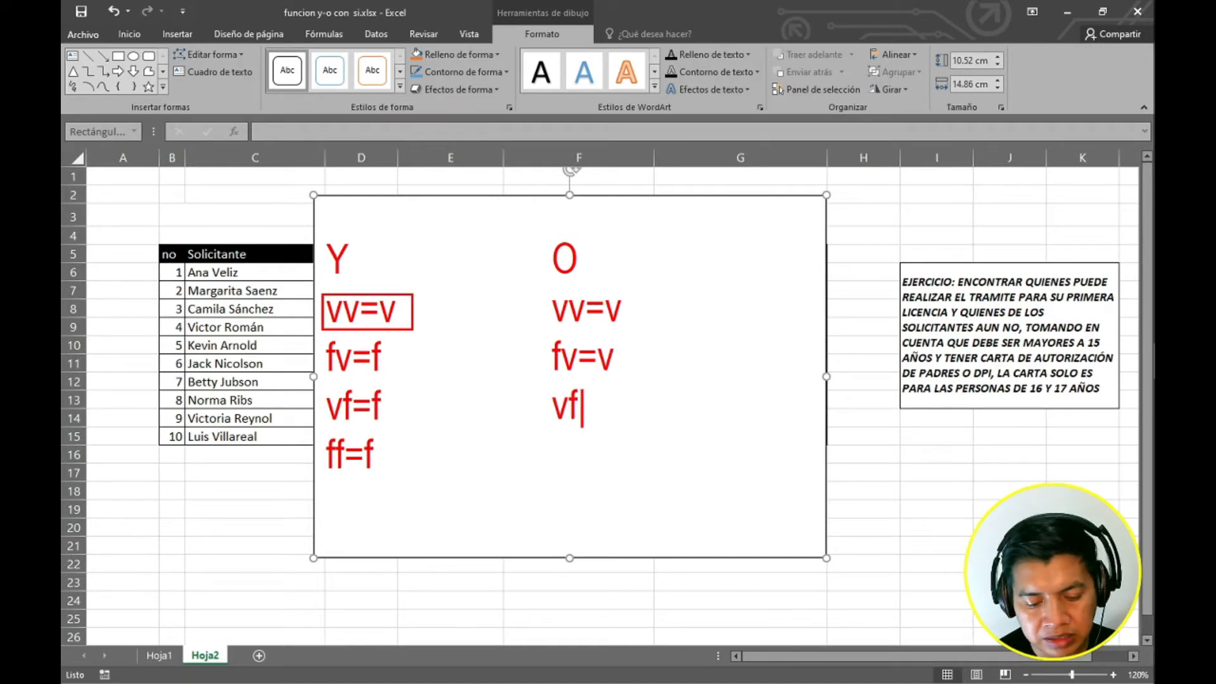
type("=v")
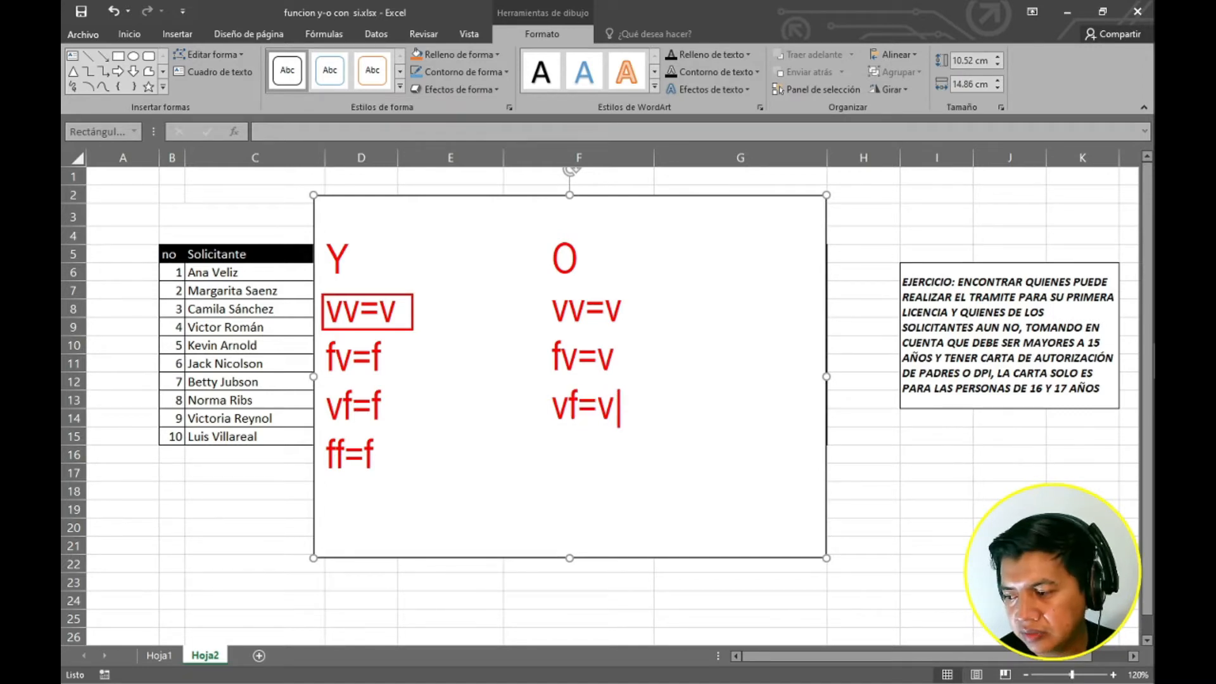
key("Return")
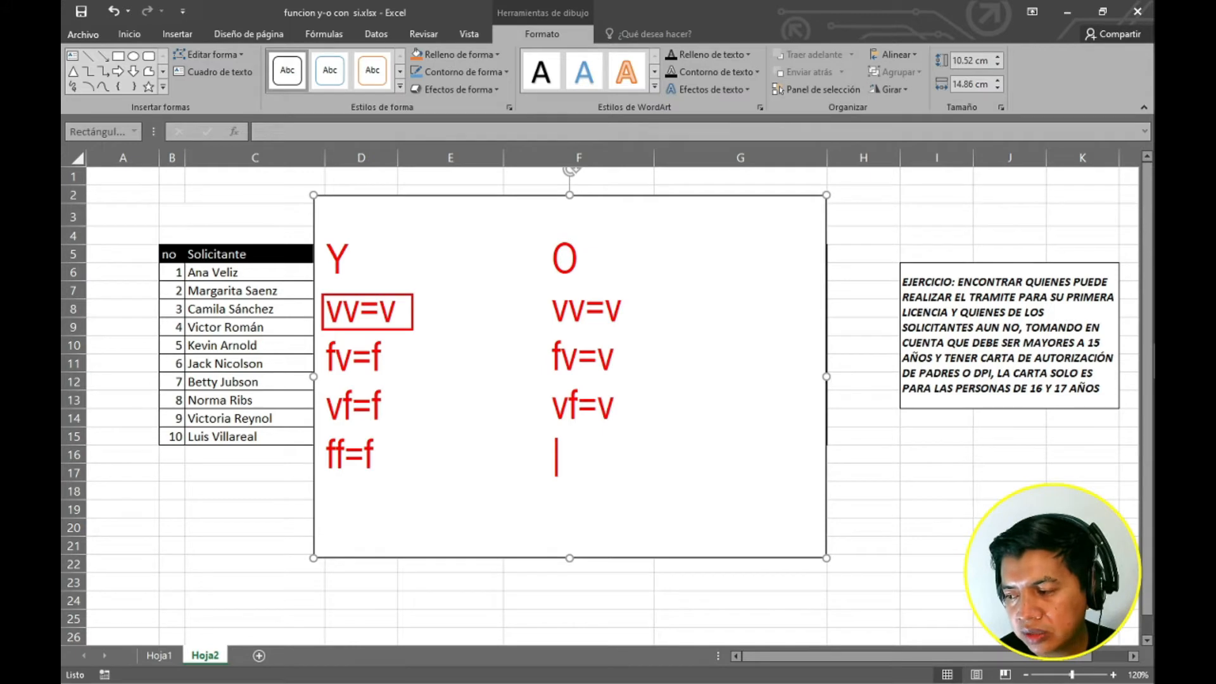
type("f")
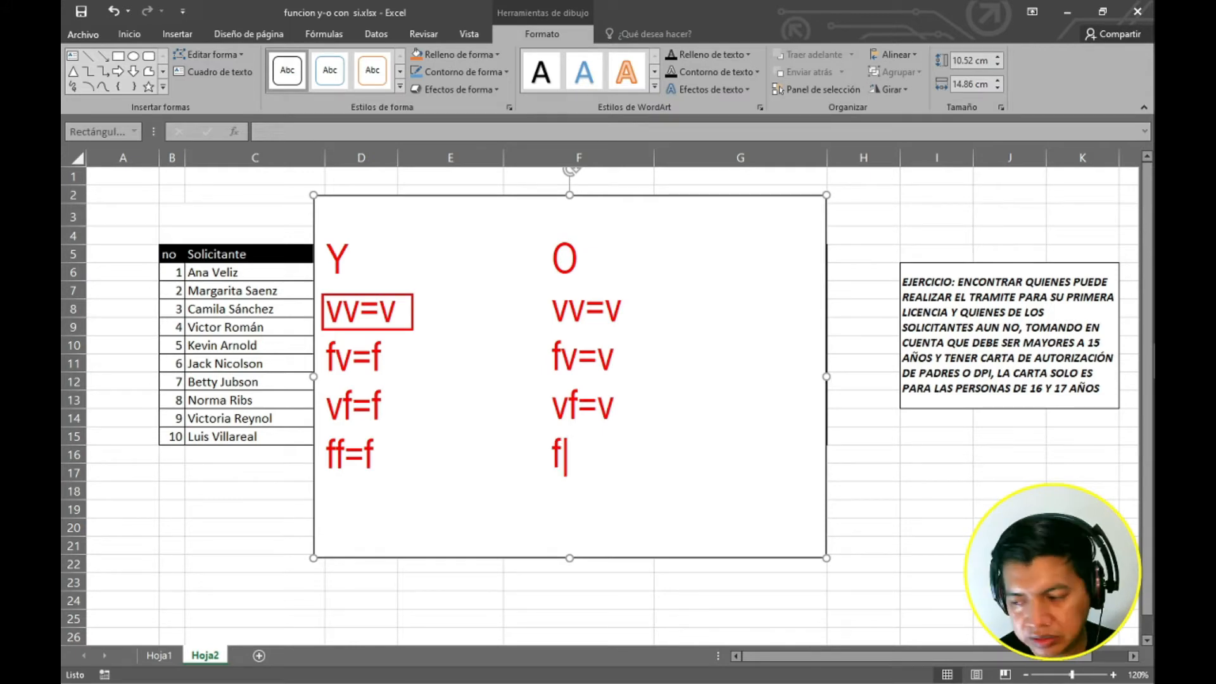
type("f=")
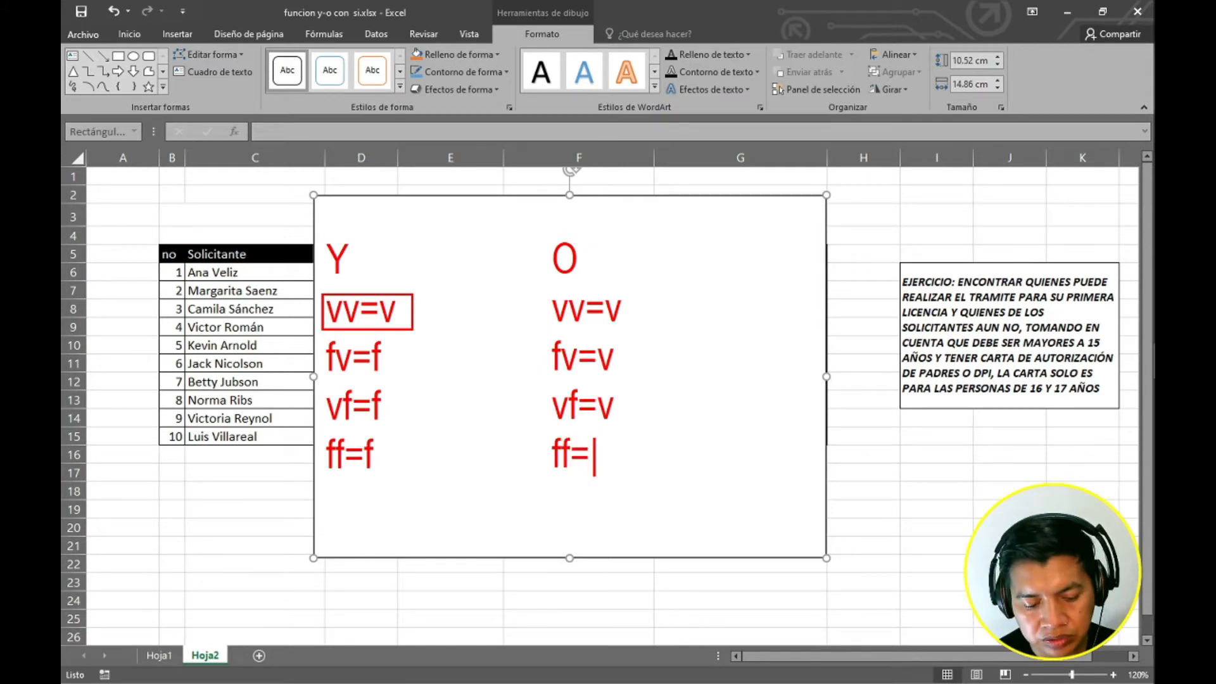
type("f")
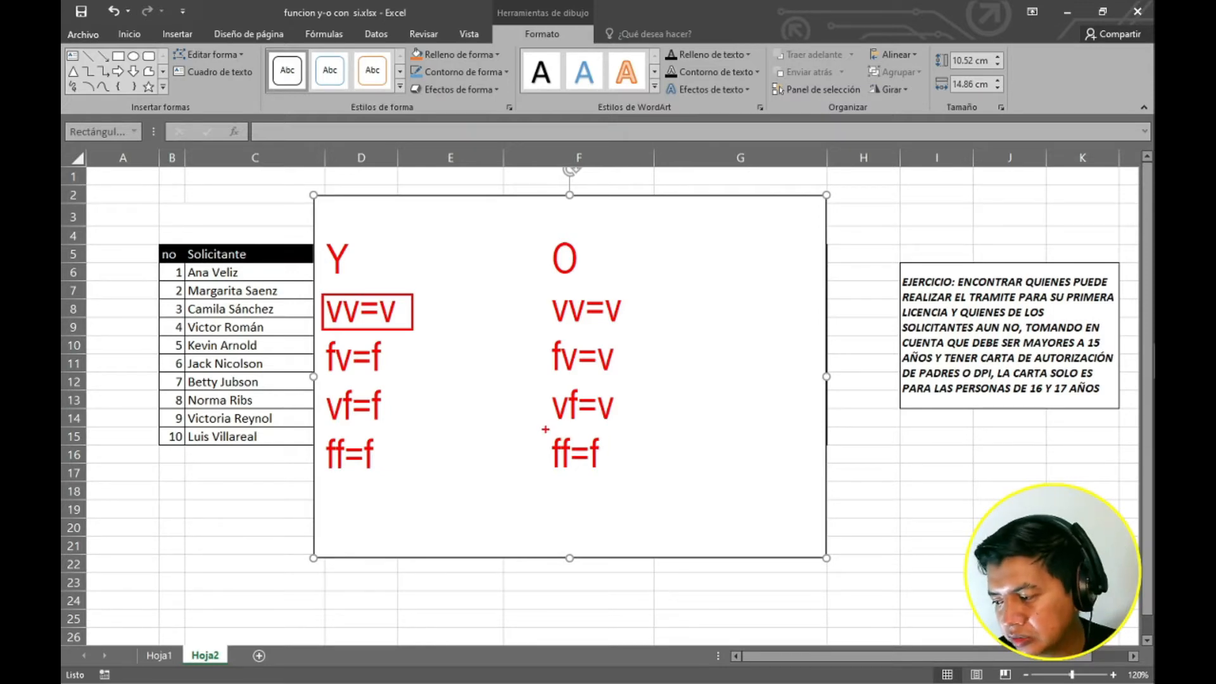
Draw a box around the ff=f row under O and mark check signs beside the boxed vv=v and ff=f rows.
left_click_drag(532, 426, 621, 480)
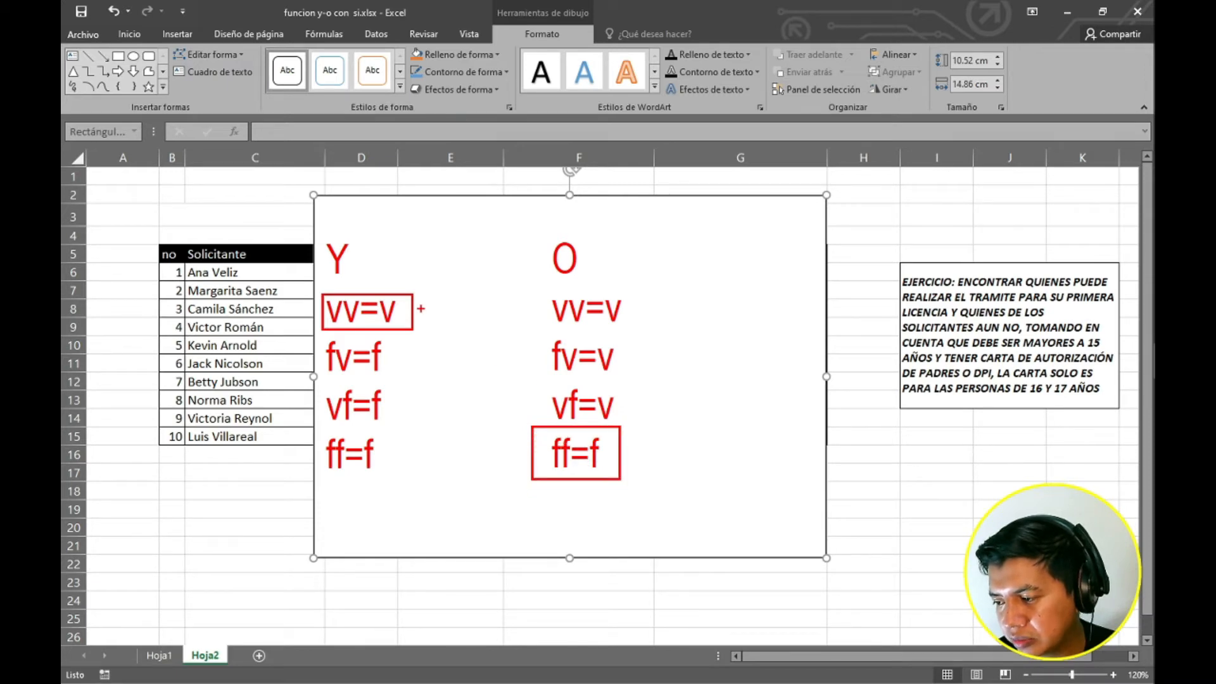
left_click_drag(420, 308, 429, 305)
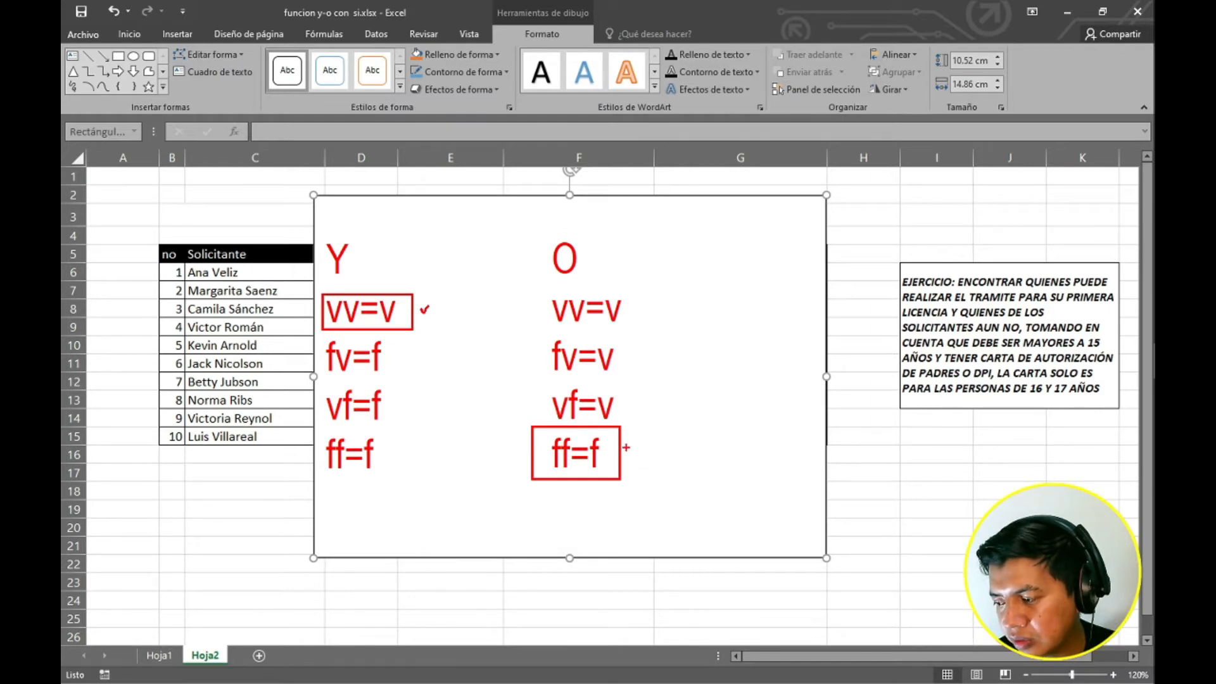
left_click_drag(626, 448, 643, 434)
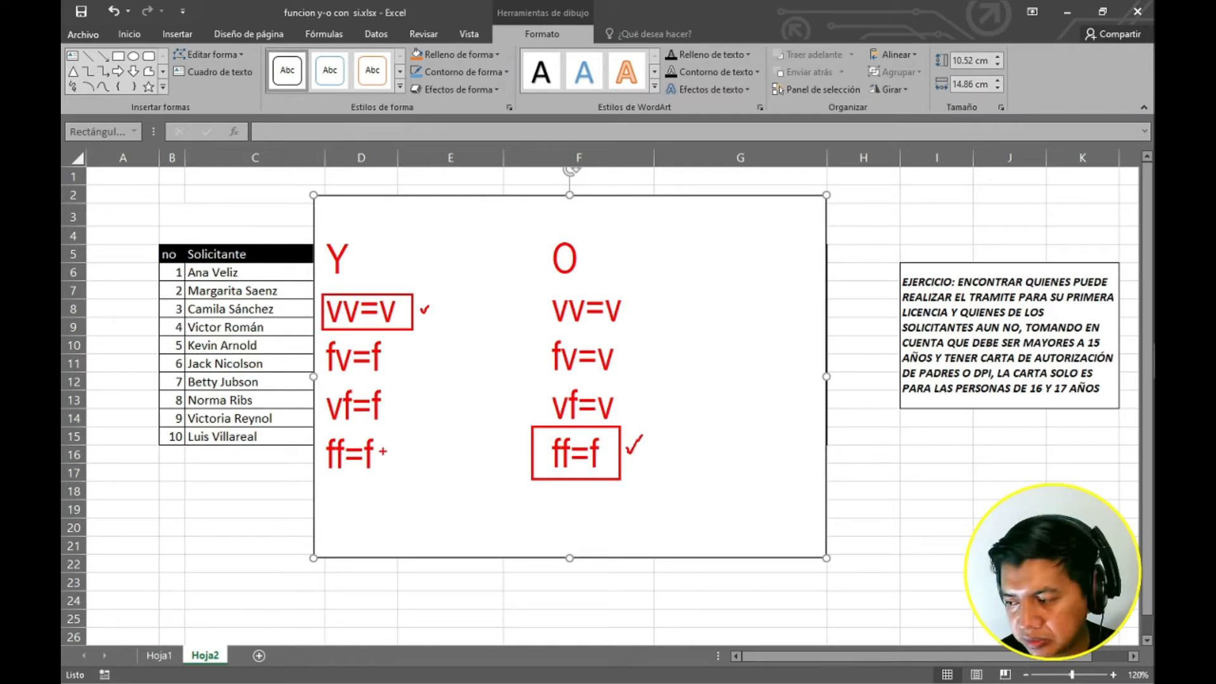
Clear the annotations and delete the white rectangle covering the applicants table.
key("Escape")
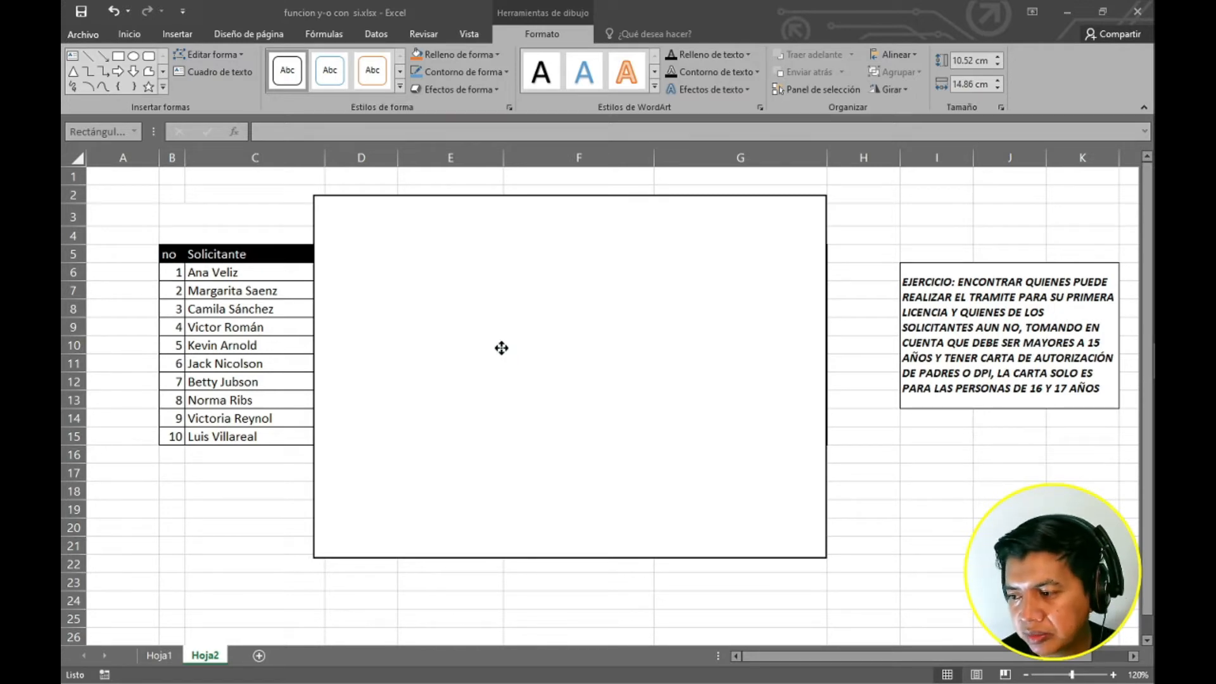
left_click(507, 214)
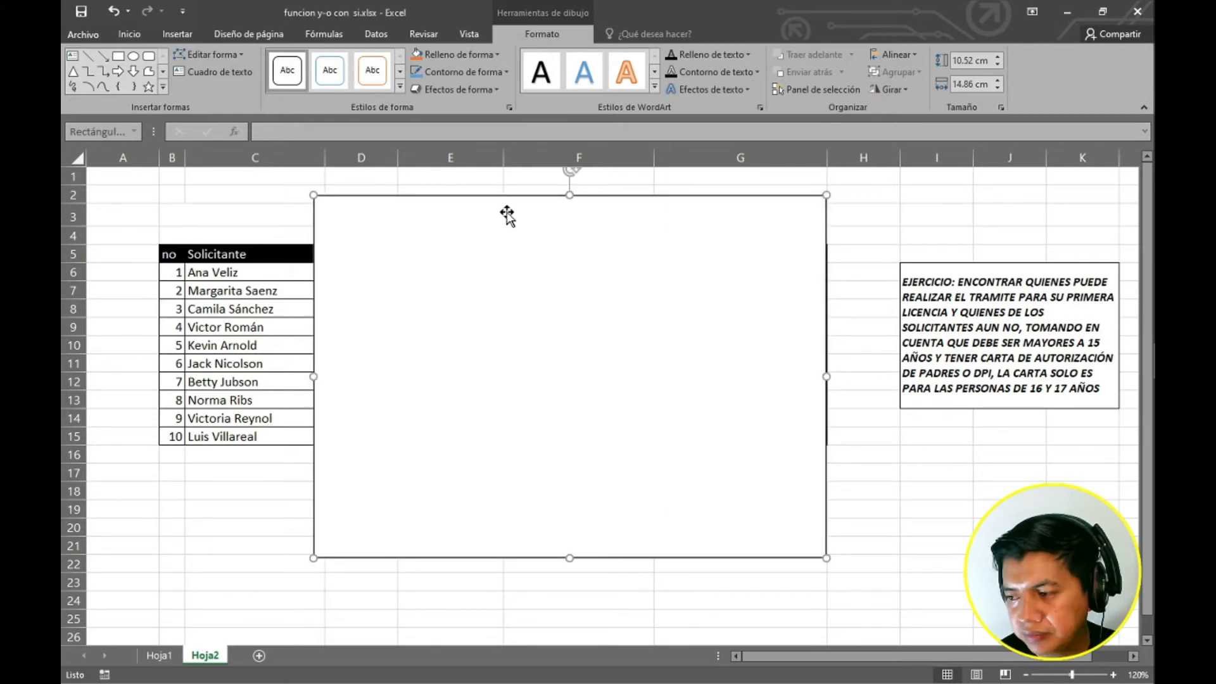
key("Delete")
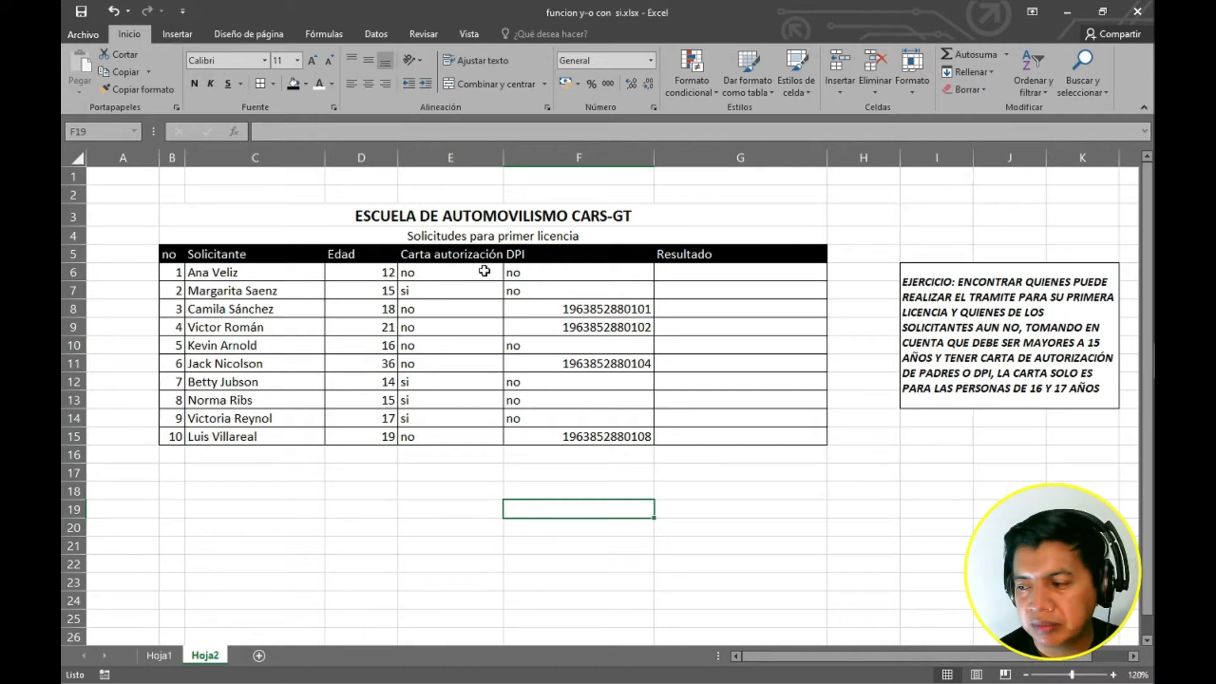
In the Resultado cell G6, start an O formula whose first condition is E6="si".
left_click(519, 272)
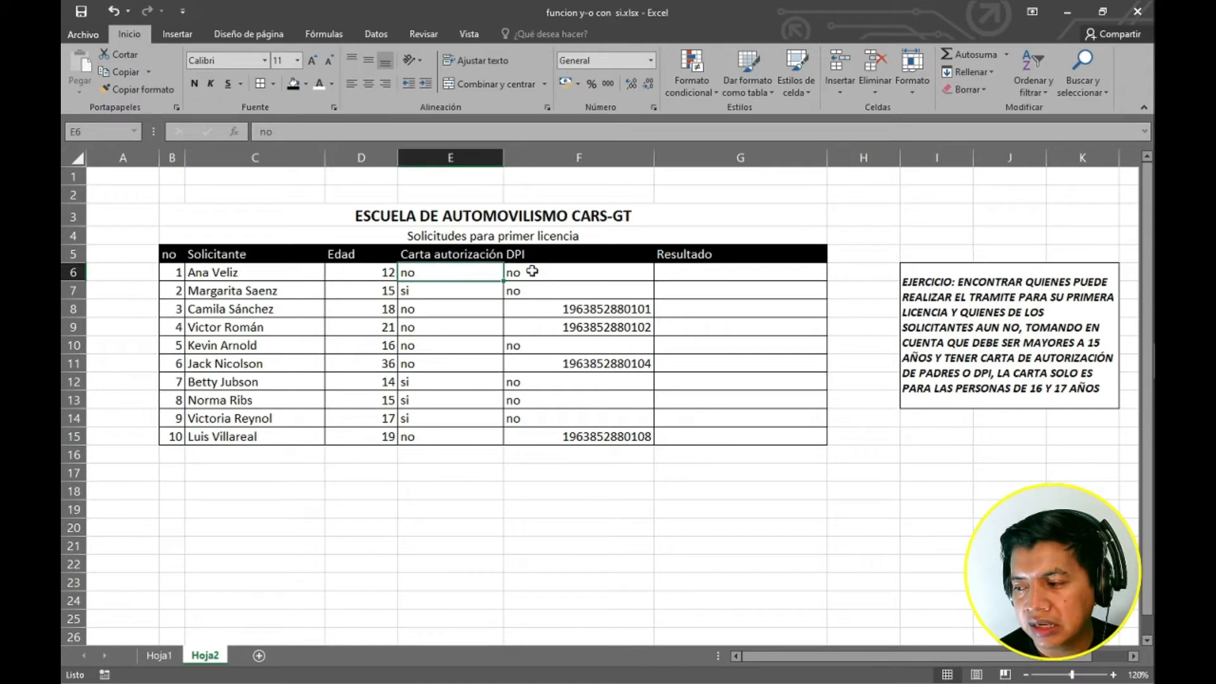
left_click(694, 278)
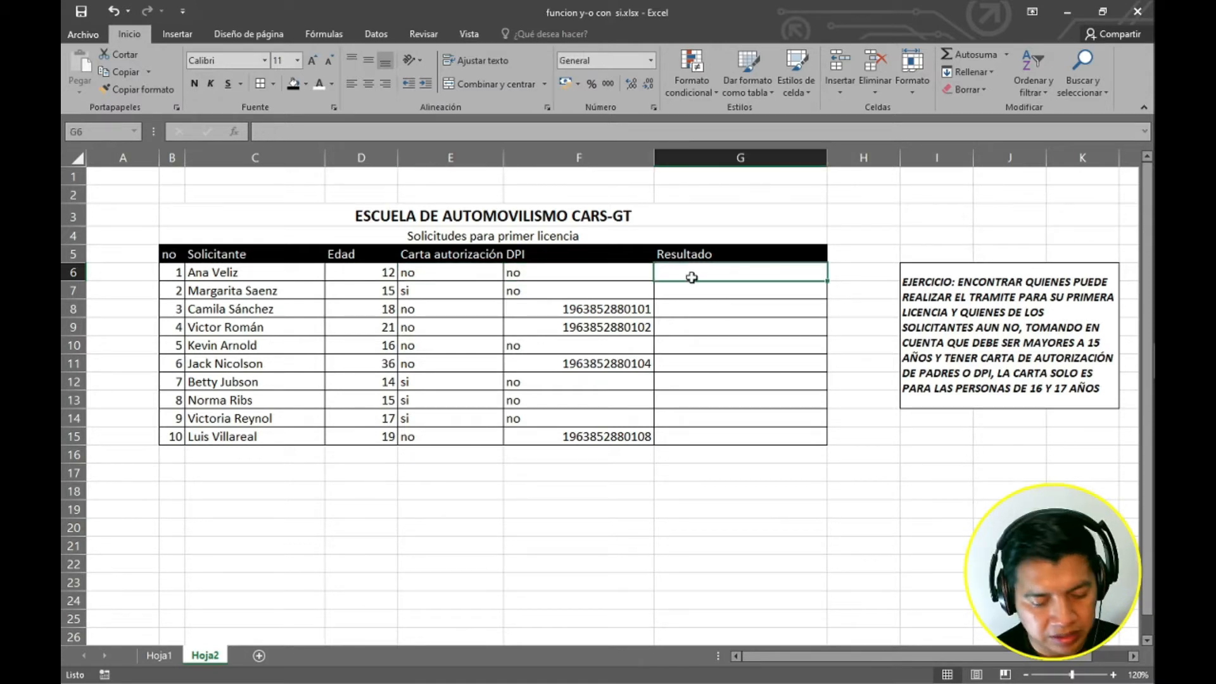
double_click(691, 278)
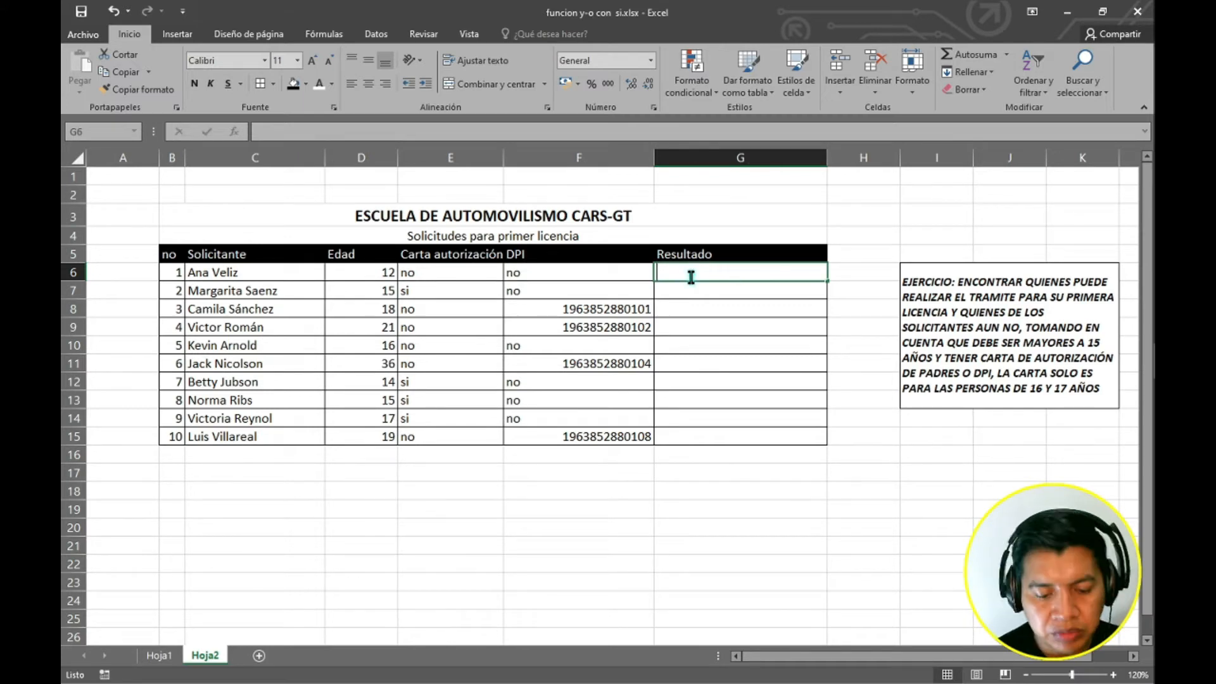
type("=o")
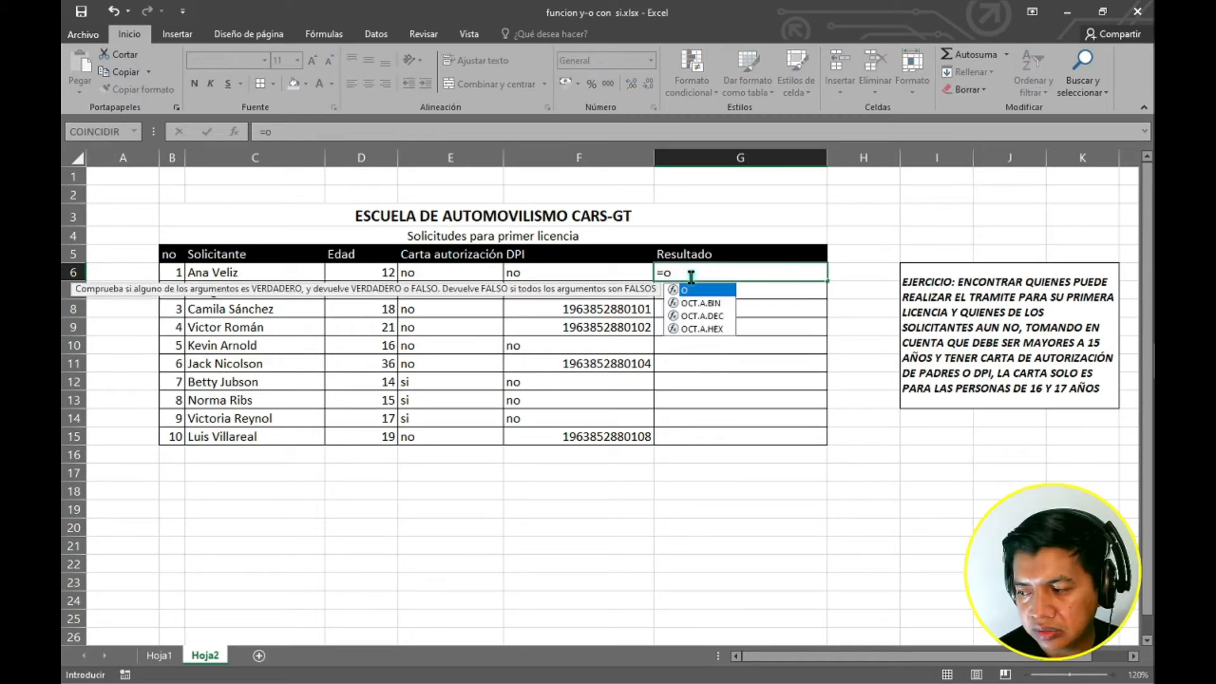
type("(")
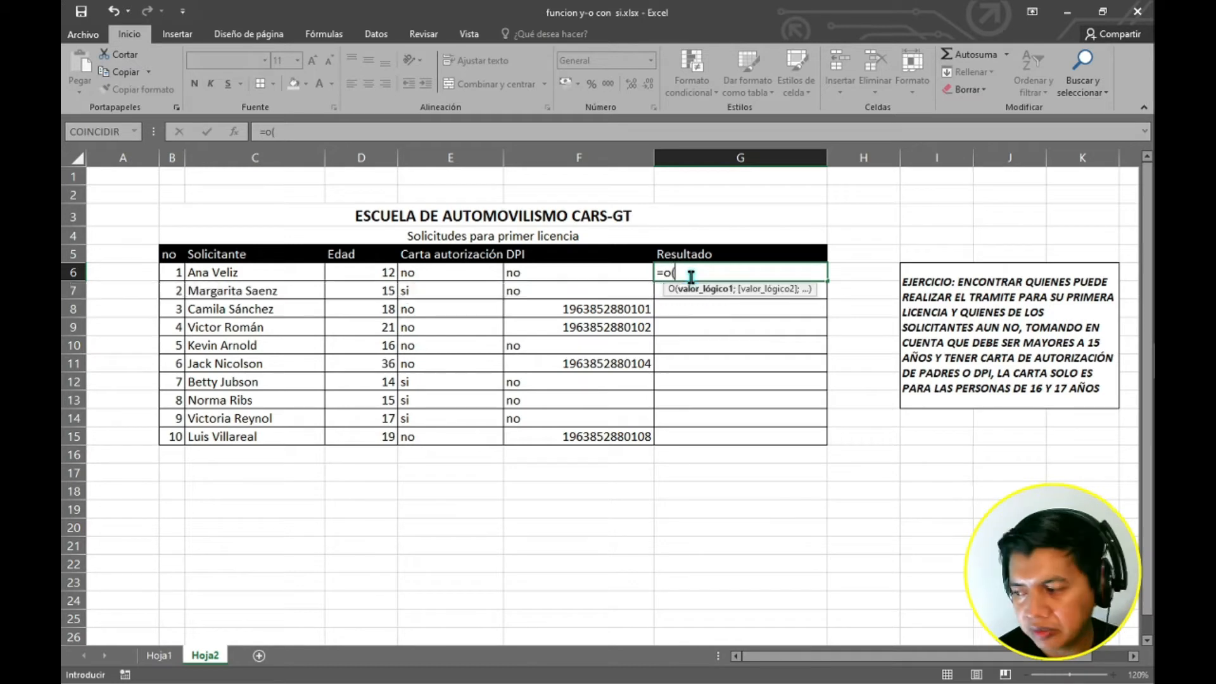
left_click(472, 274)
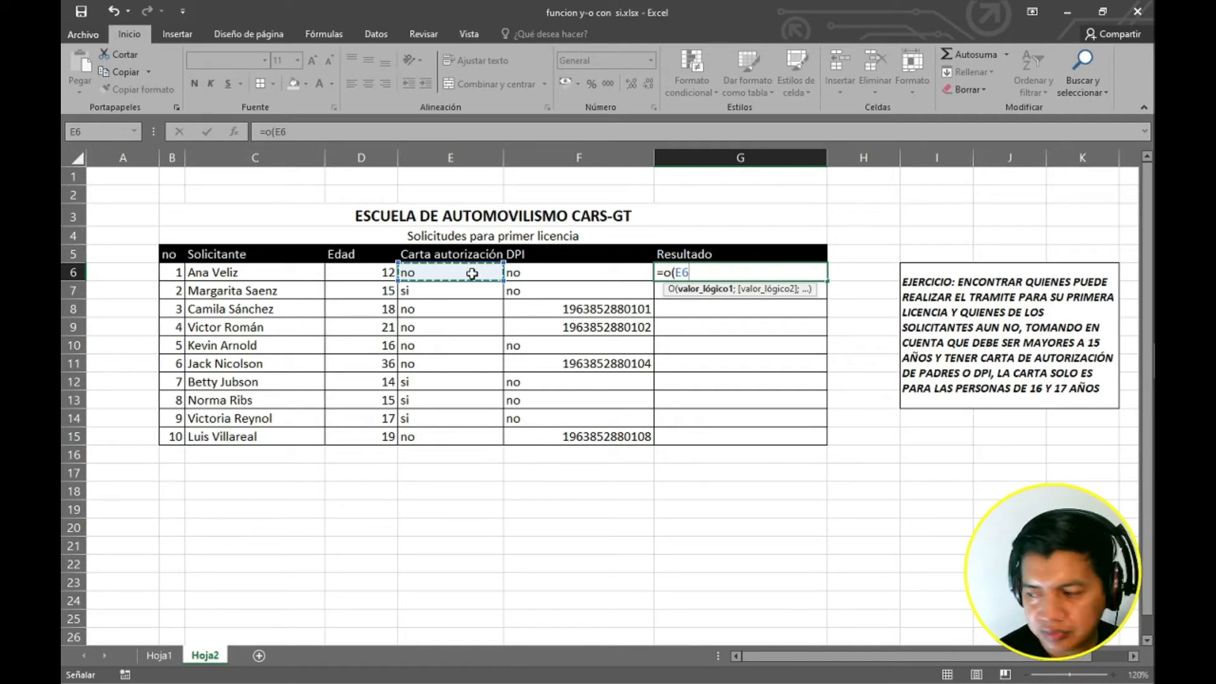
type("=")
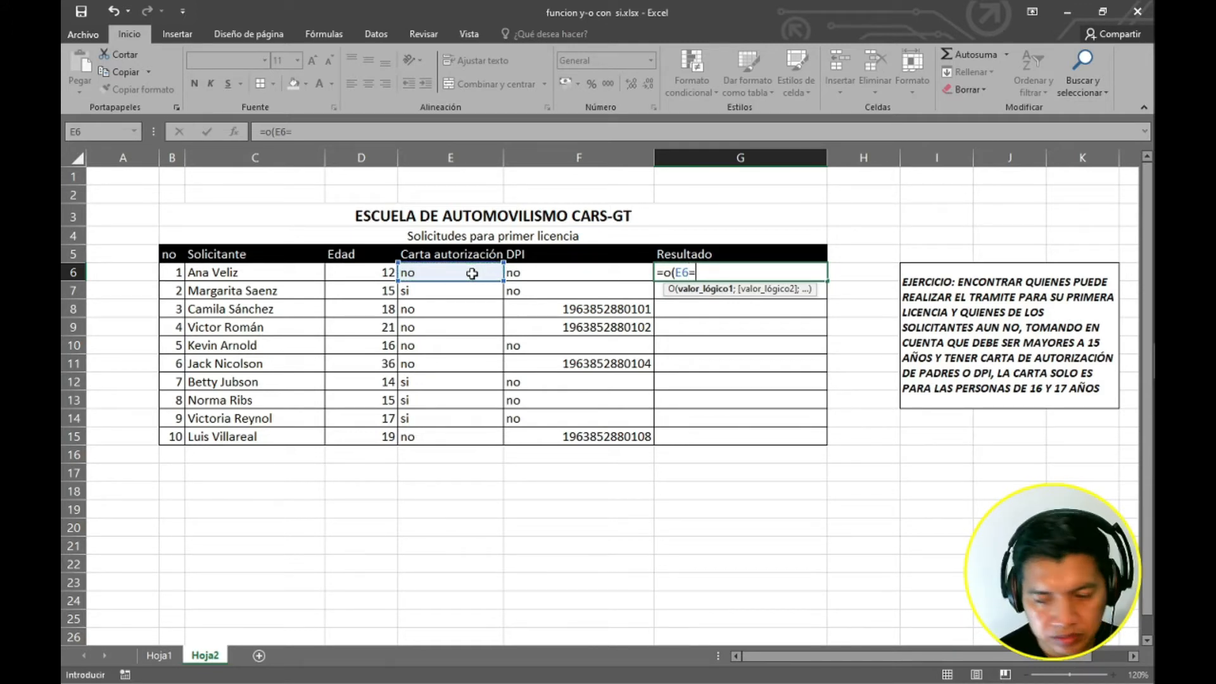
type("\"si\";")
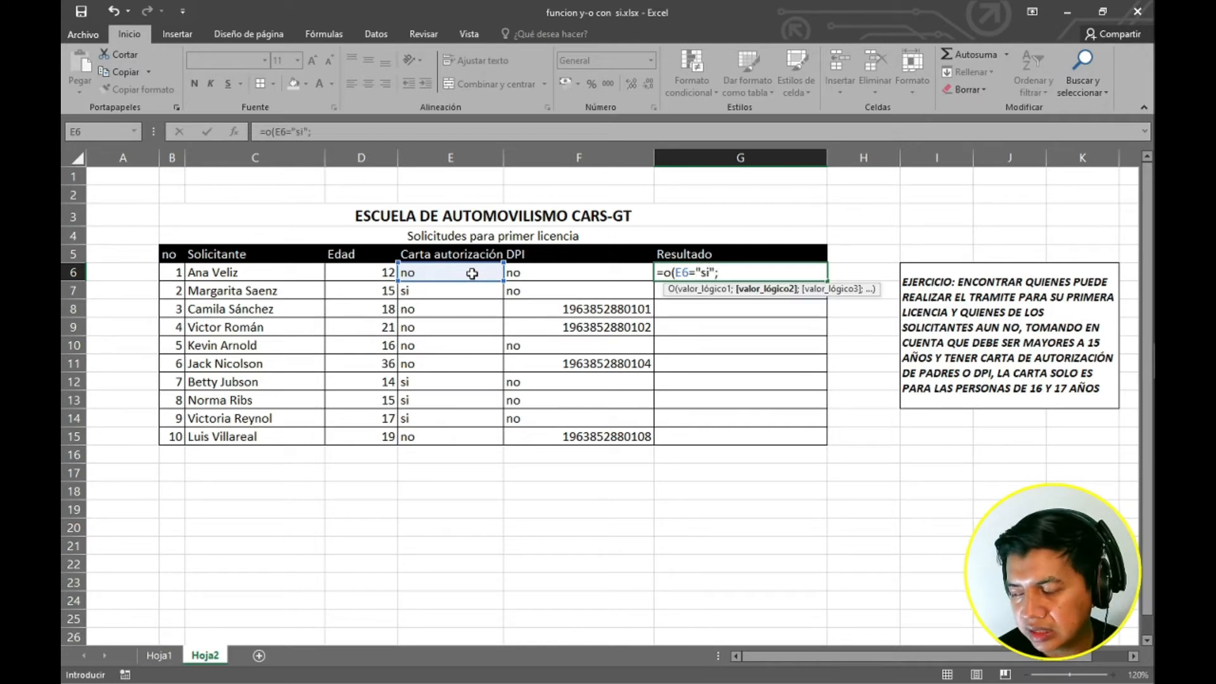
Add G6 as the second argument, enter the formula, and accept the circular-reference warning.
left_click(522, 272)
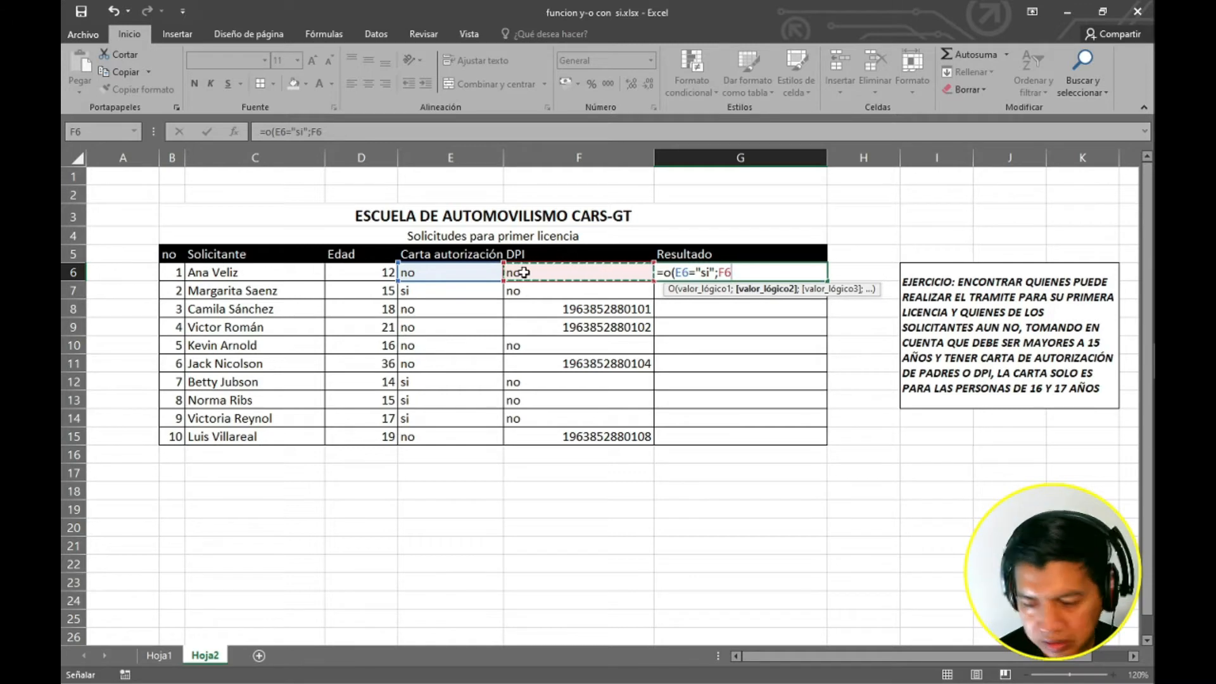
key("Right")
key("Return")
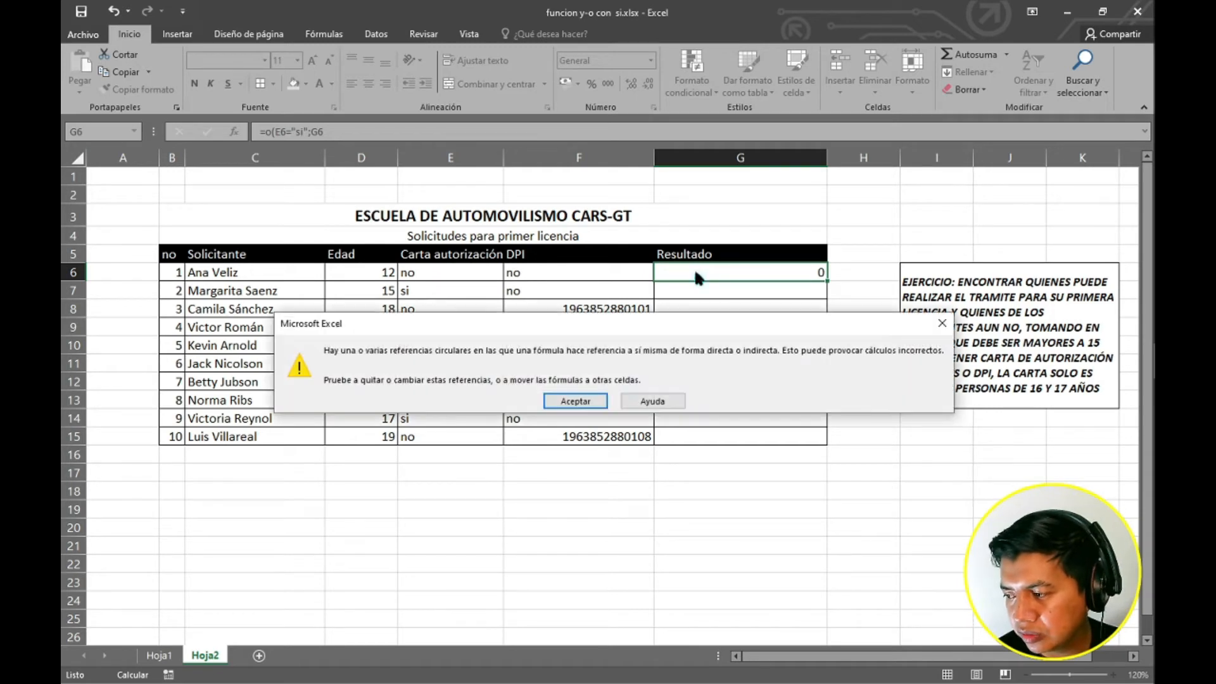
left_click(597, 402)
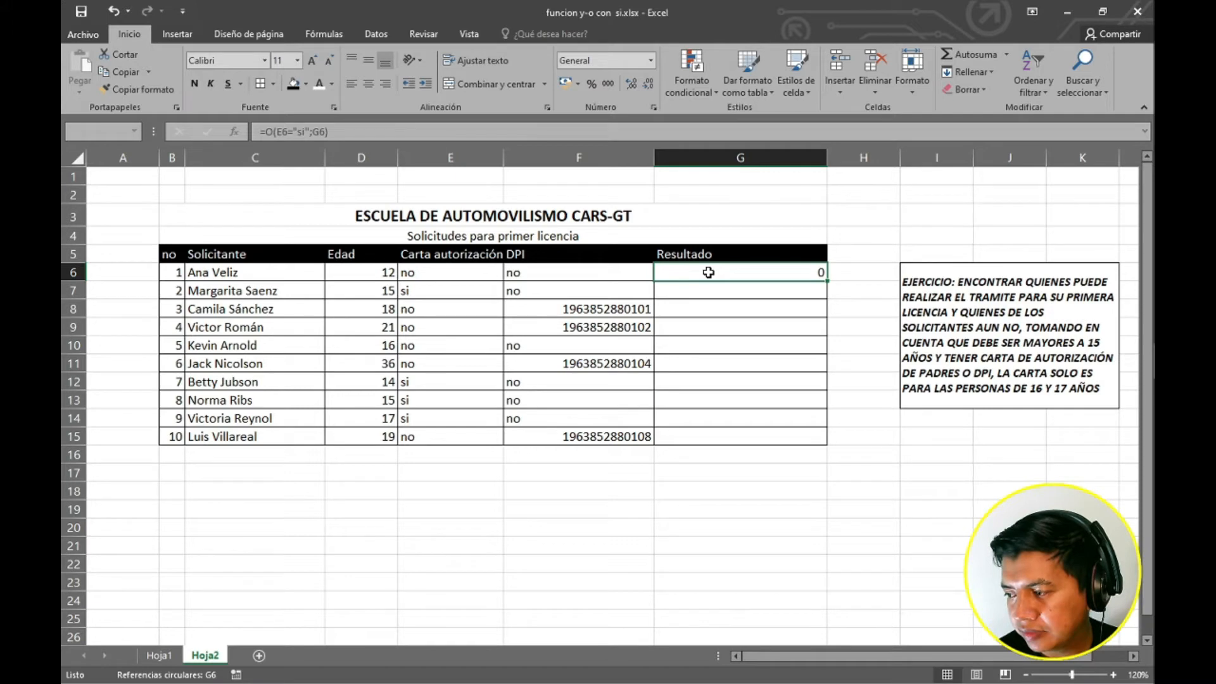
Edit the G6 O formula so its second condition becomes G6<>"no".
left_click(310, 131)
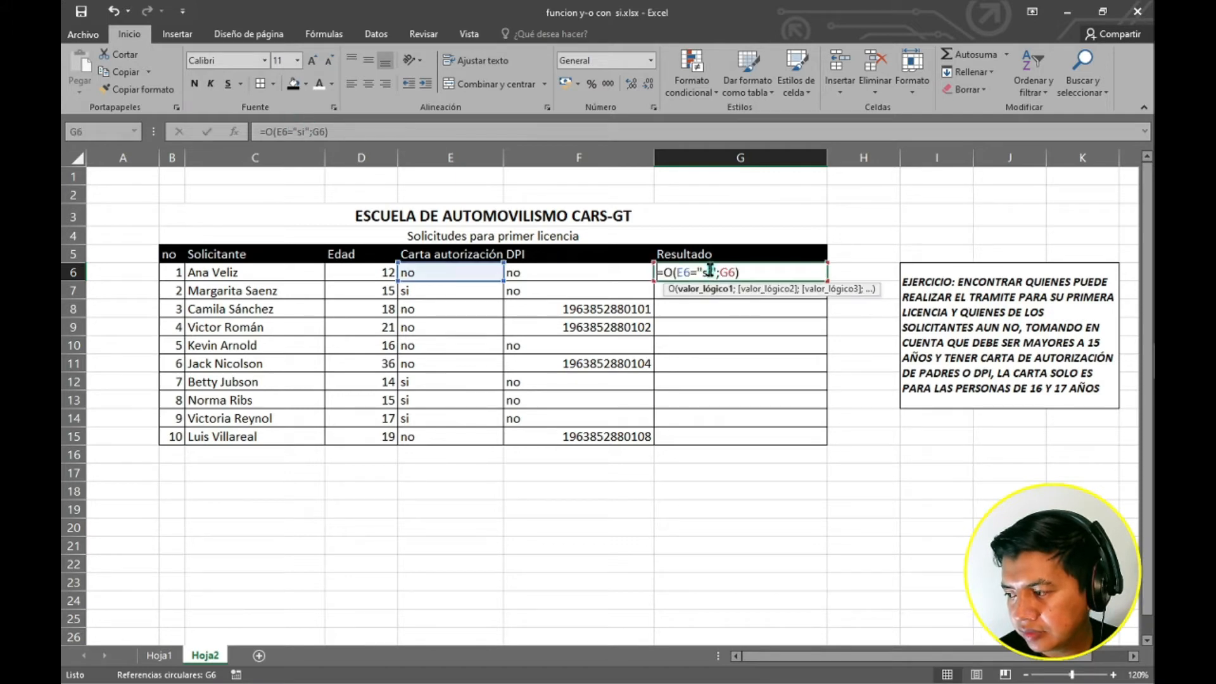
double_click(731, 272)
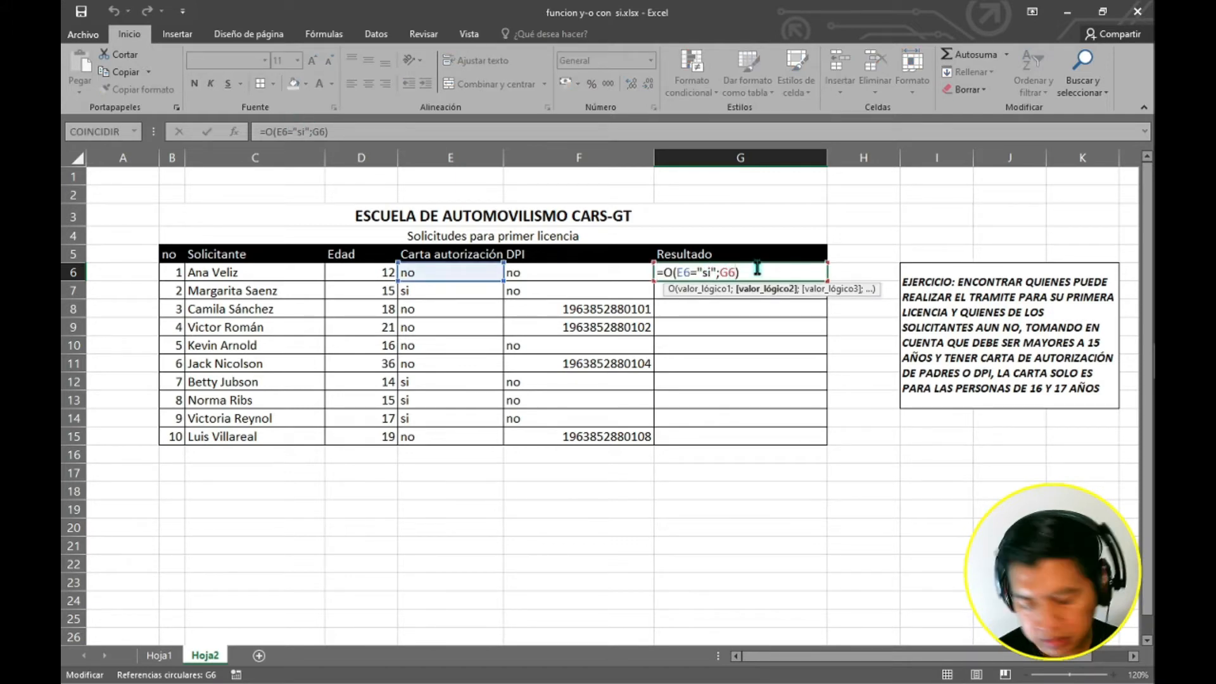
type(">")
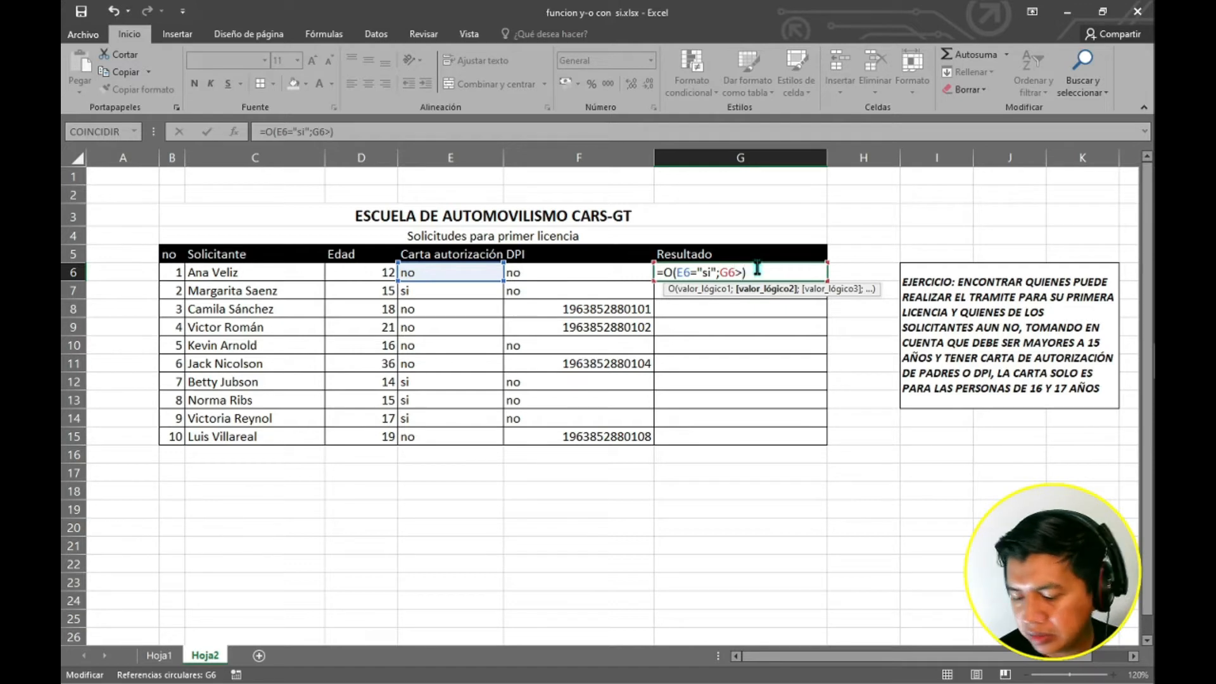
key("BackSpace")
type("<>")
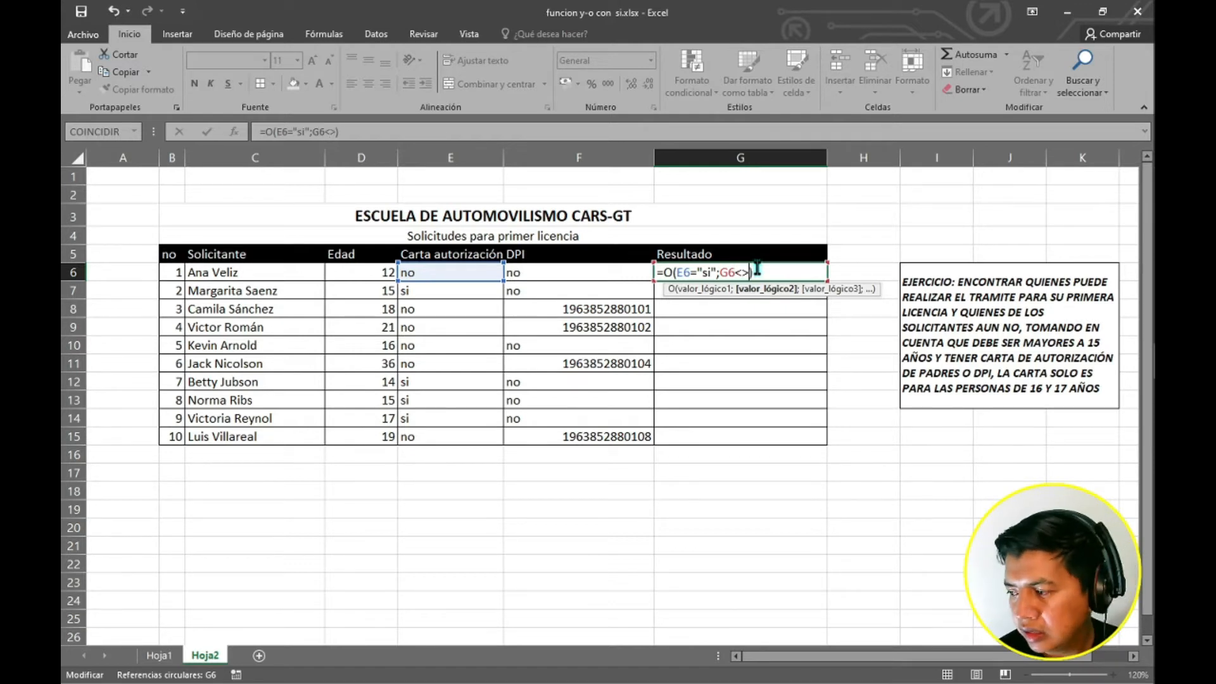
type("\"")
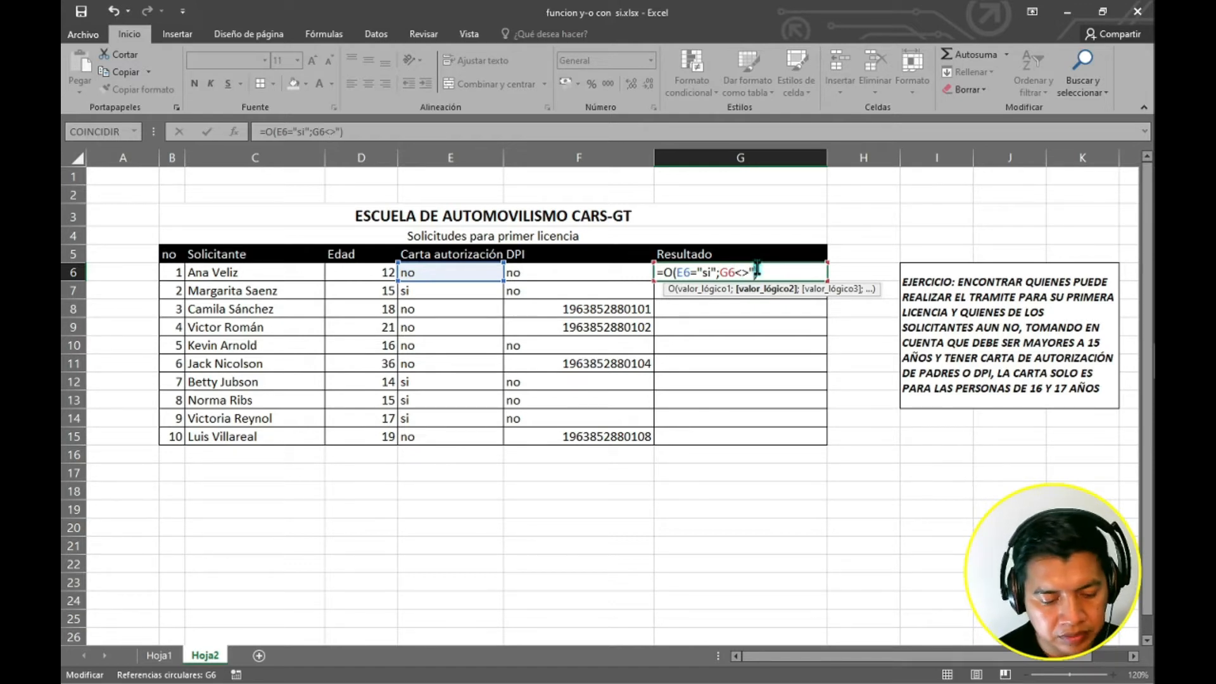
type("no\"")
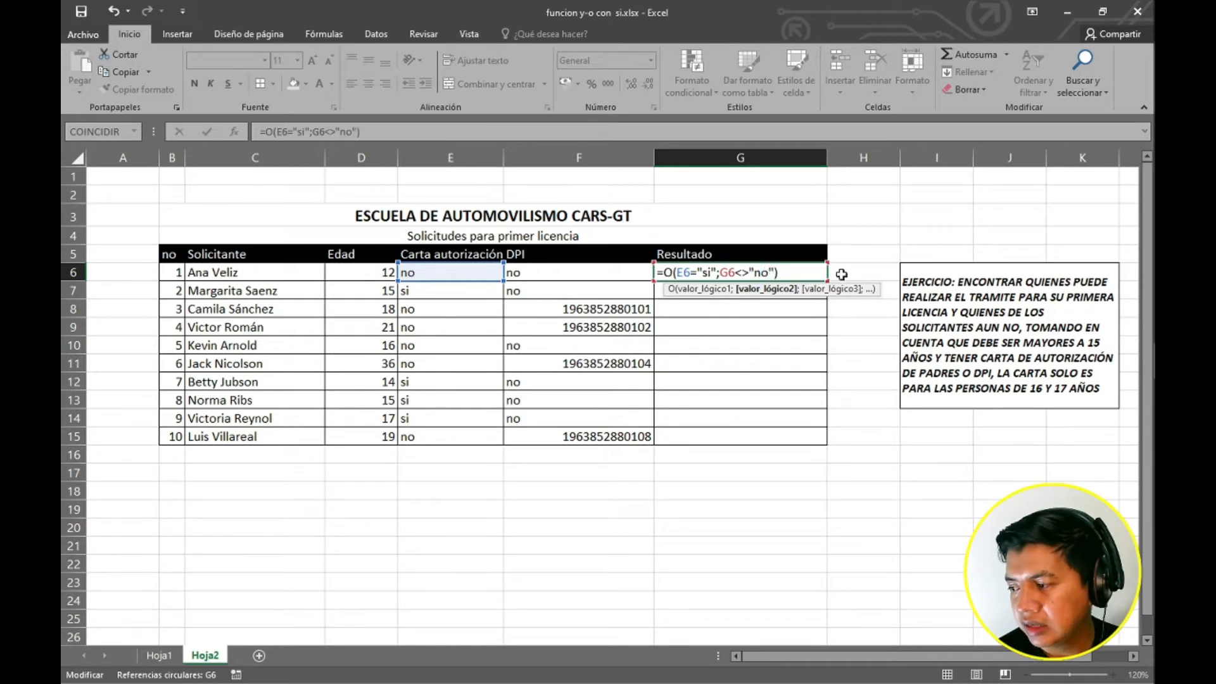
left_click(798, 272)
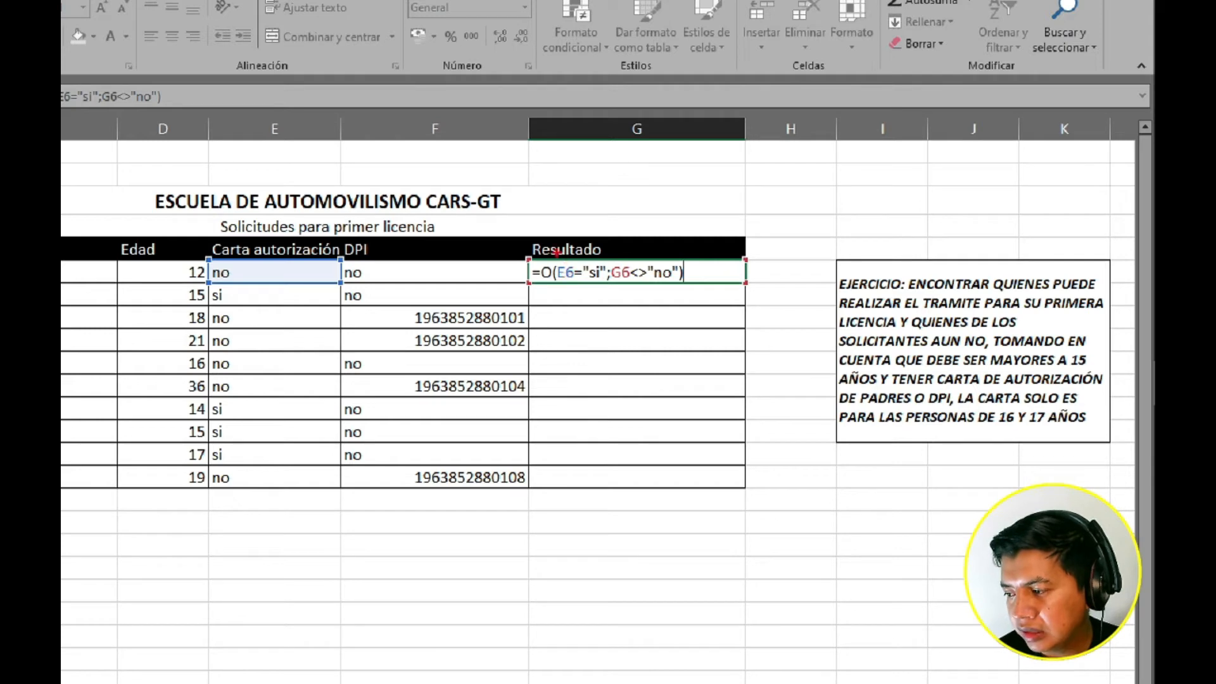
Outline the E6="si" and G6<>"no" conditions in the formula and enter it.
left_click_drag(554, 256, 609, 292)
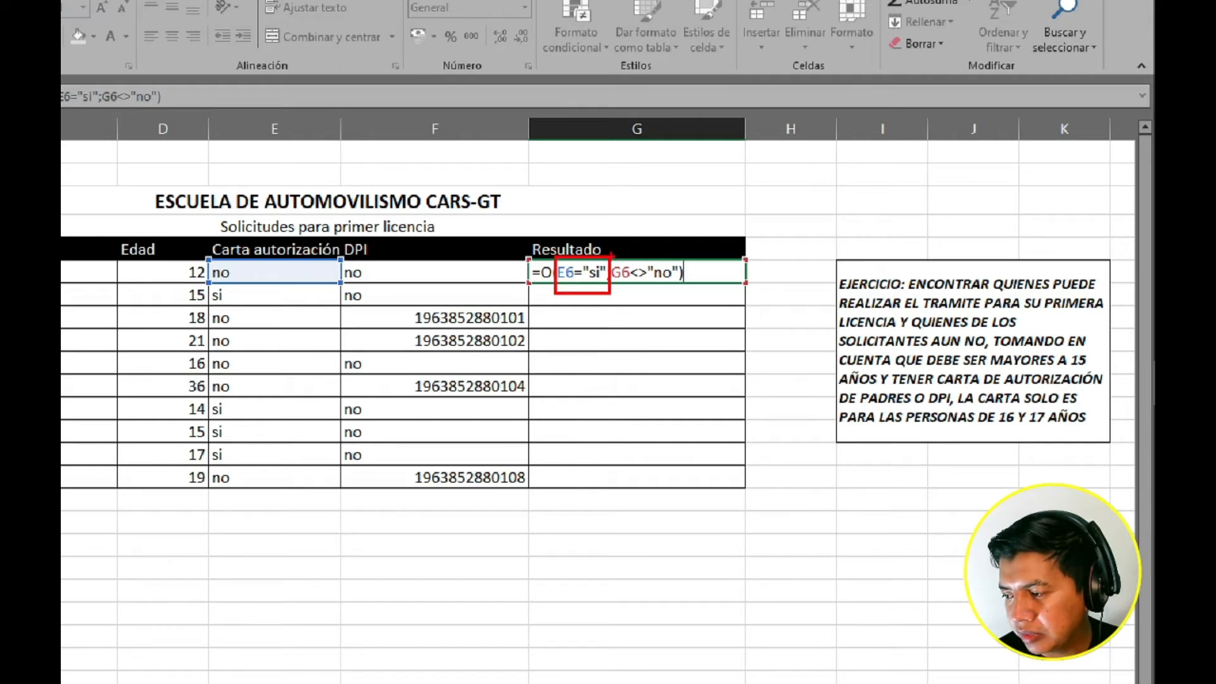
left_click_drag(609, 255, 683, 293)
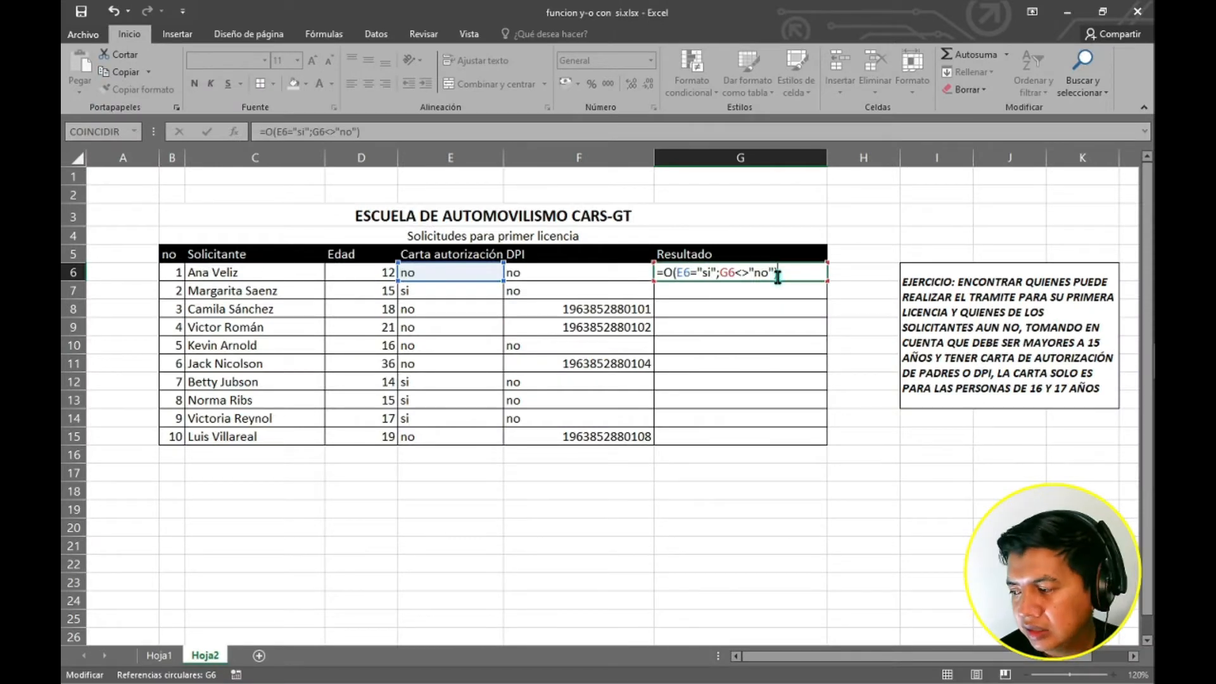
key("Return")
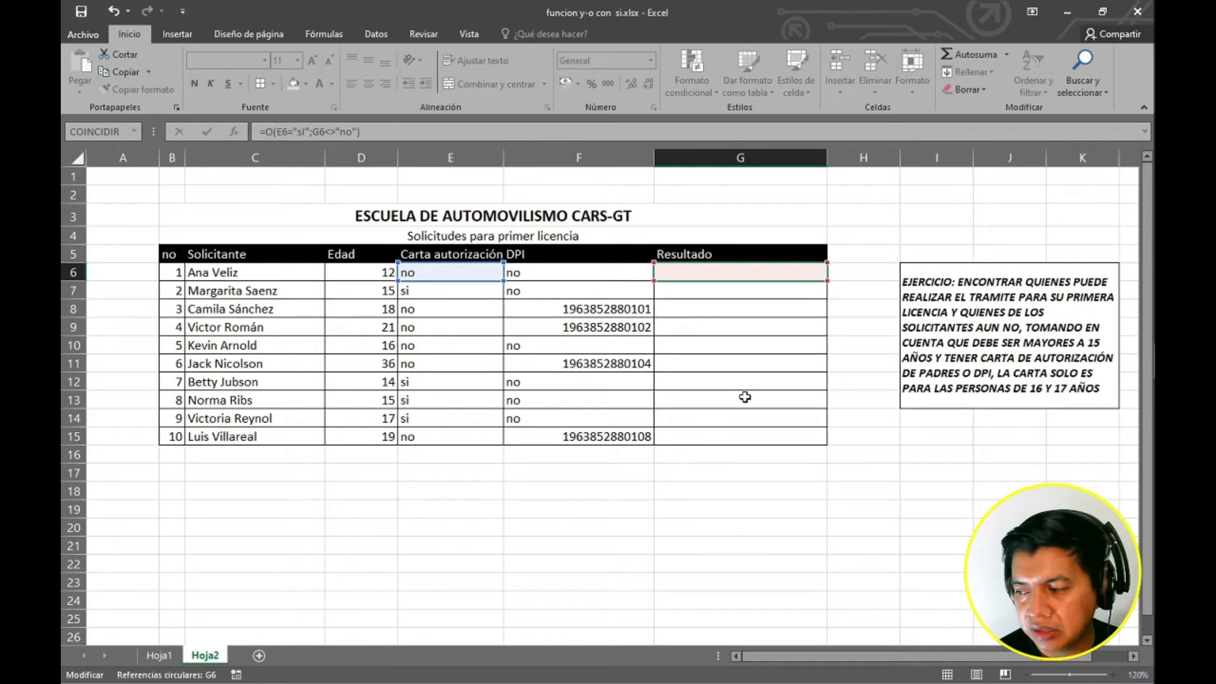
key("Return")
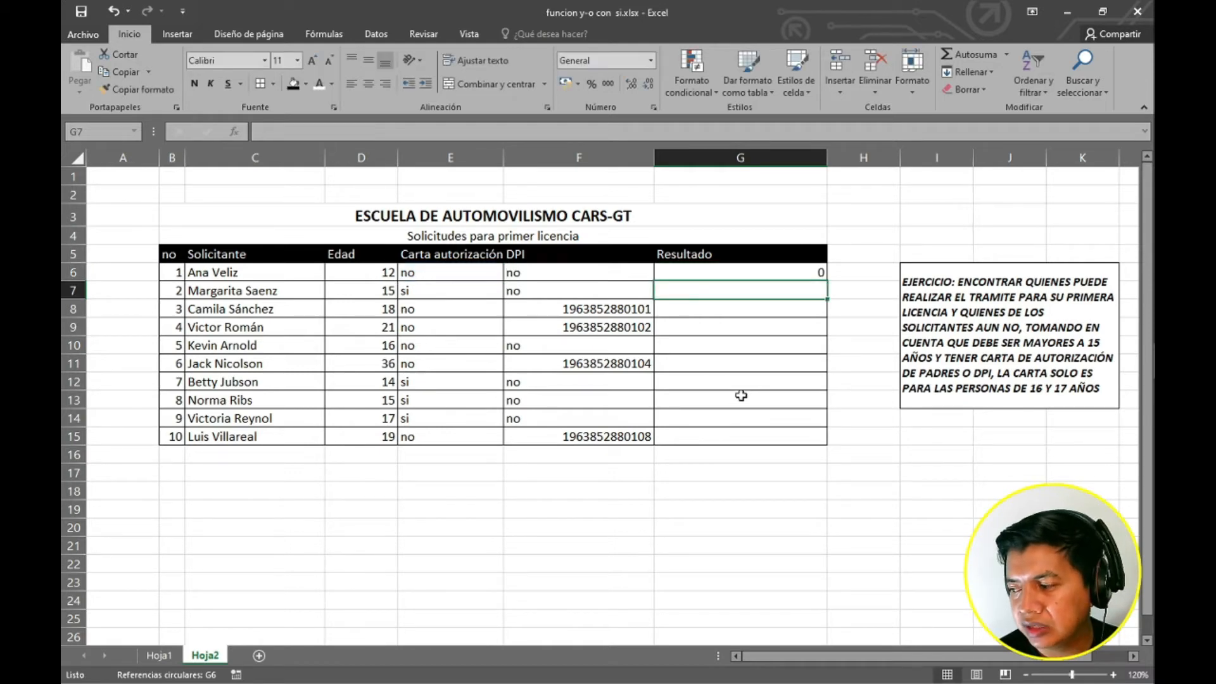
Reopen the G6 formula for inspection and leave it without changes.
key("Up")
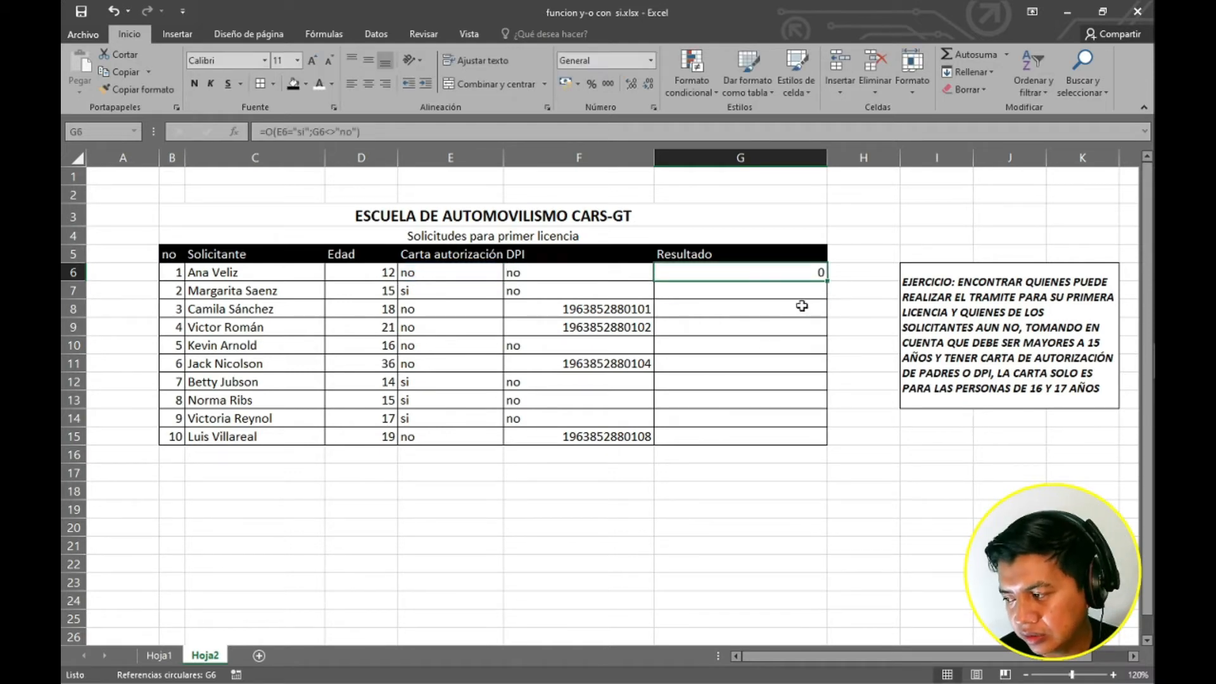
key("F2")
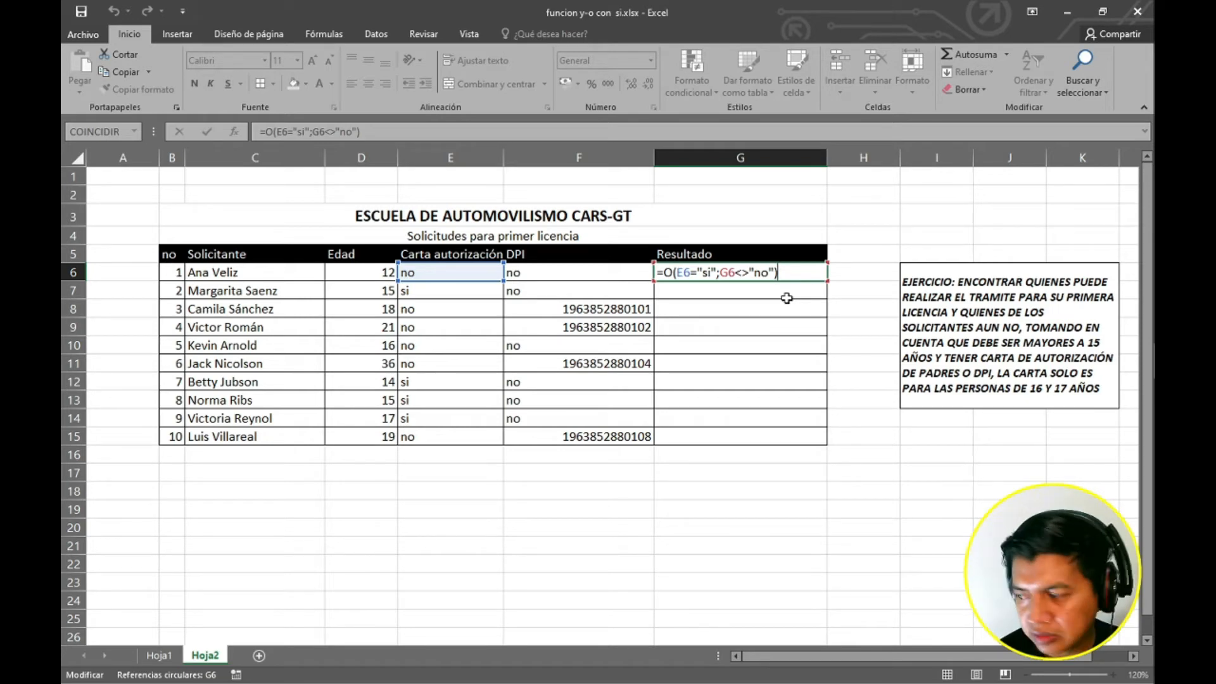
key("Escape")
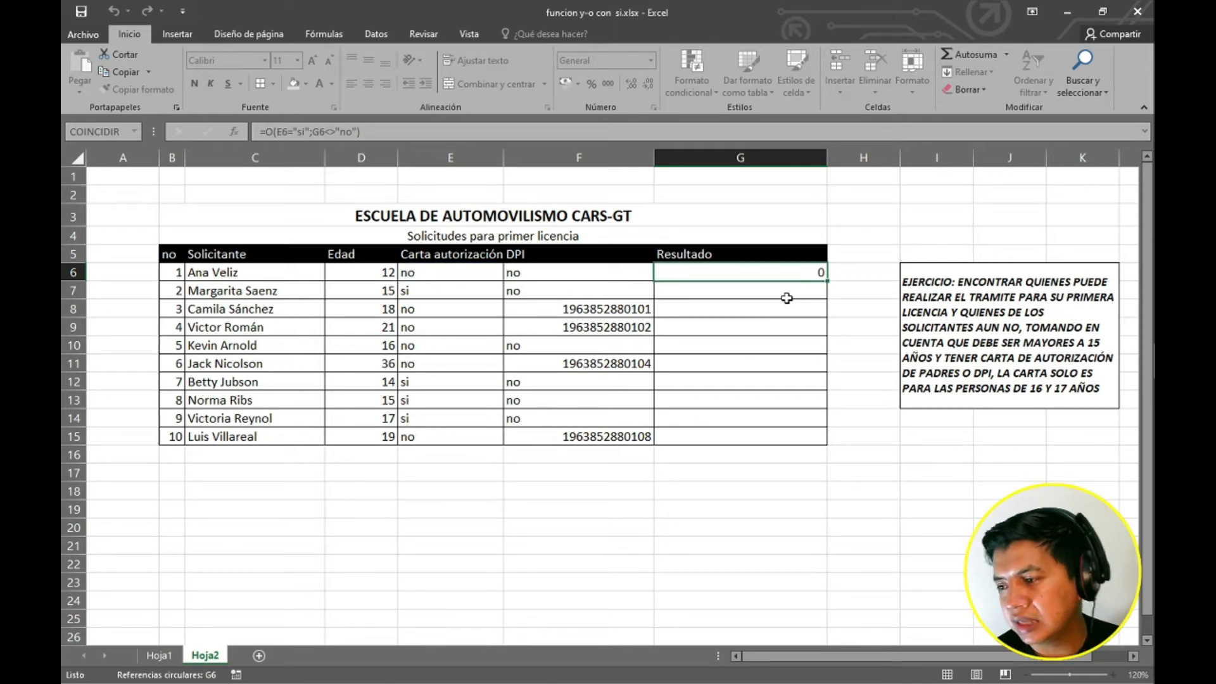
Fill the G6 formula down the Resultado column through G15.
left_click(786, 297)
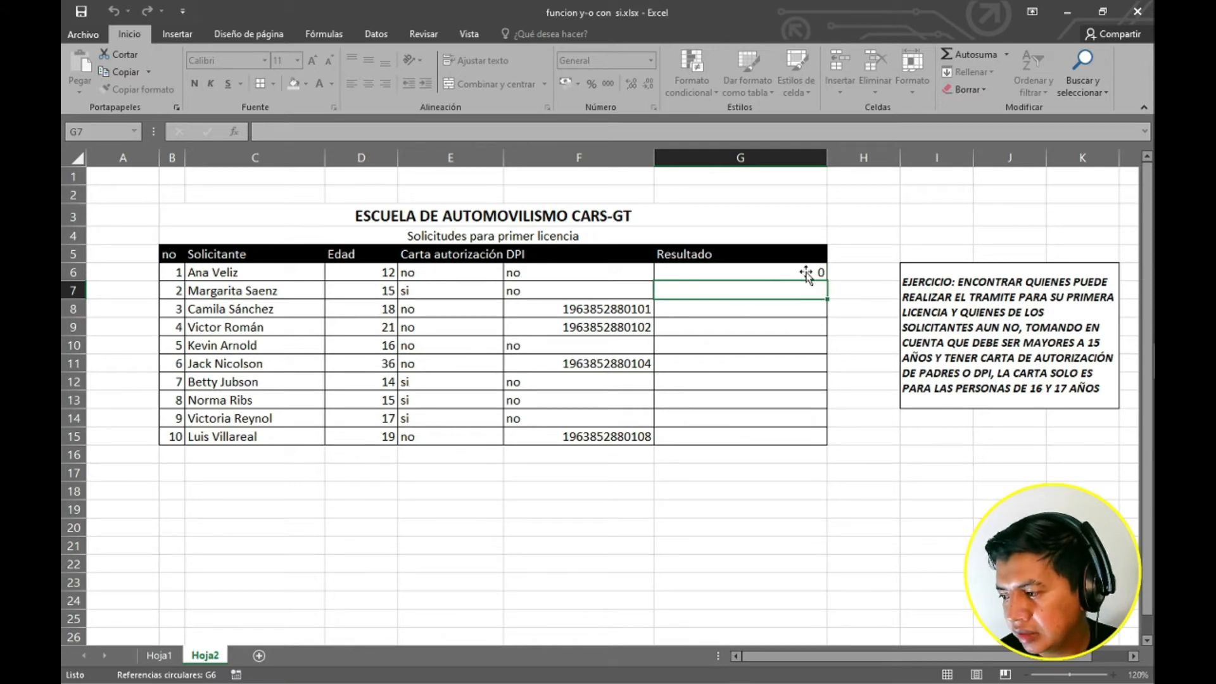
left_click(805, 275)
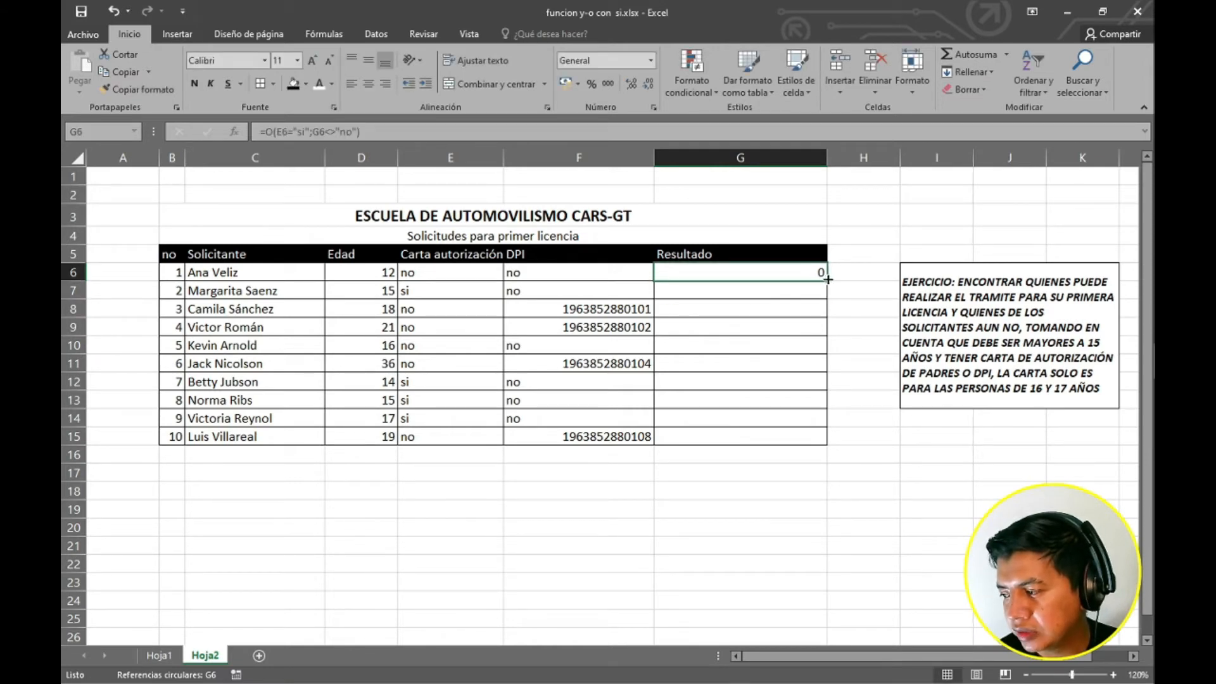
left_click_drag(828, 279, 804, 455)
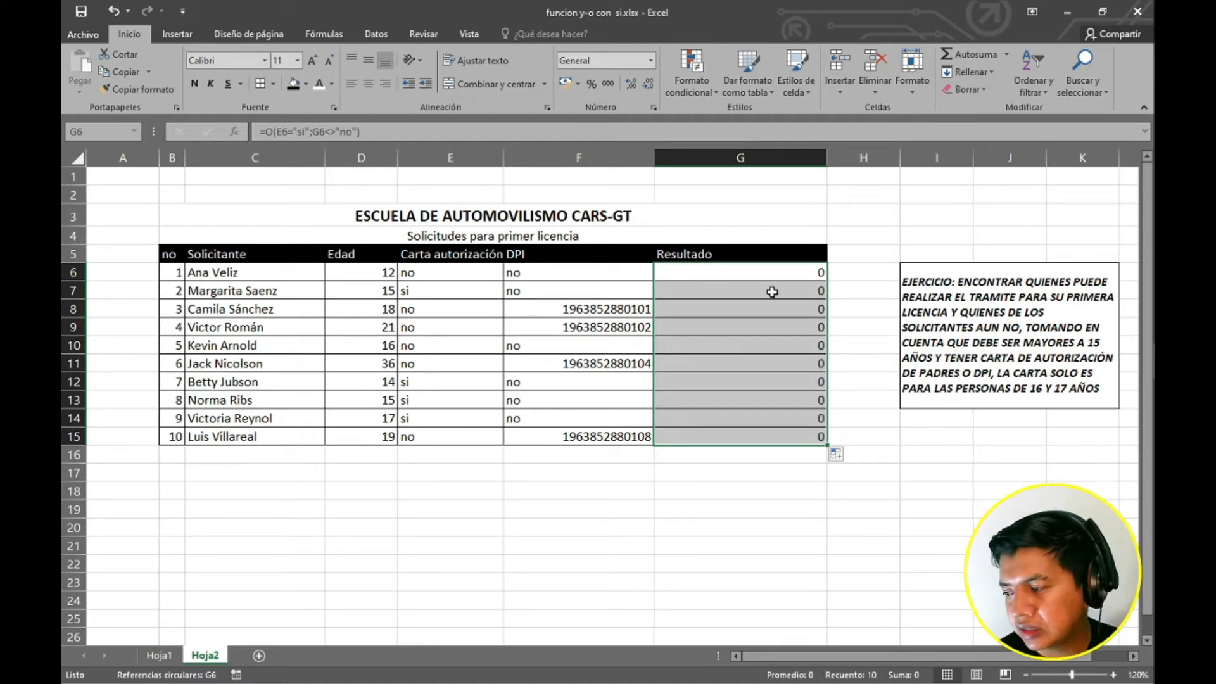
Change the second condition's reference from G6 to F6 in the G6 formula and enter it.
double_click(760, 274)
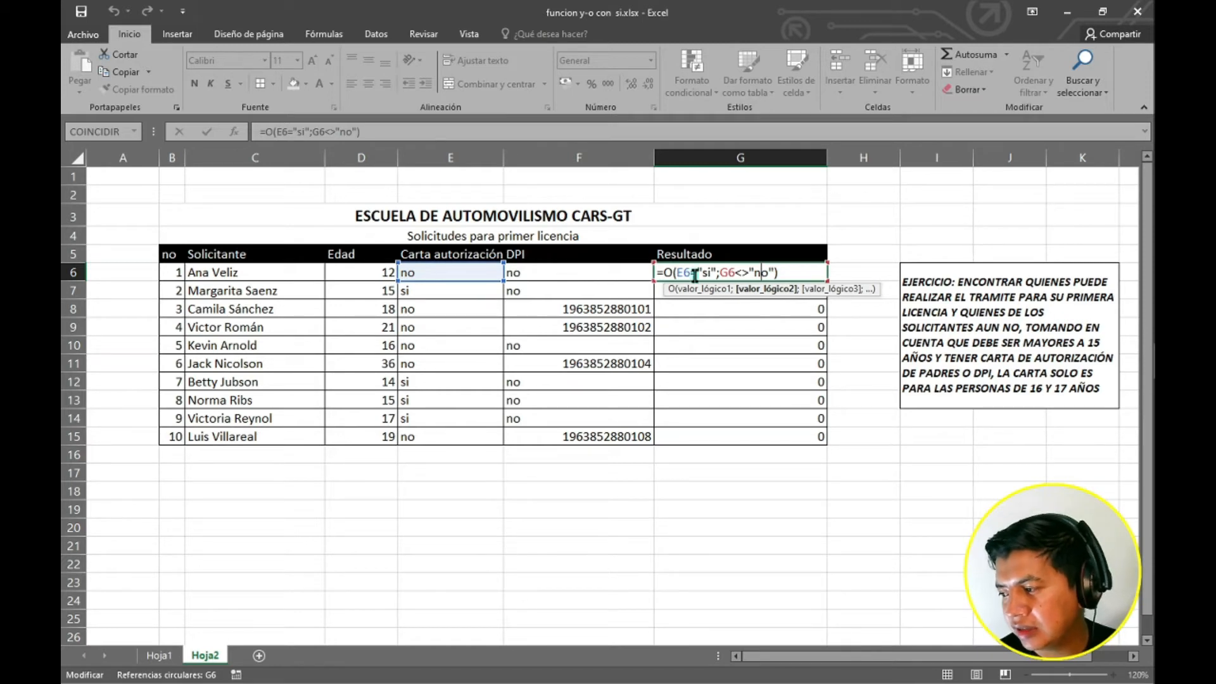
key("Left")
key("Left")
key("Left")
key("Left")
key("Left")
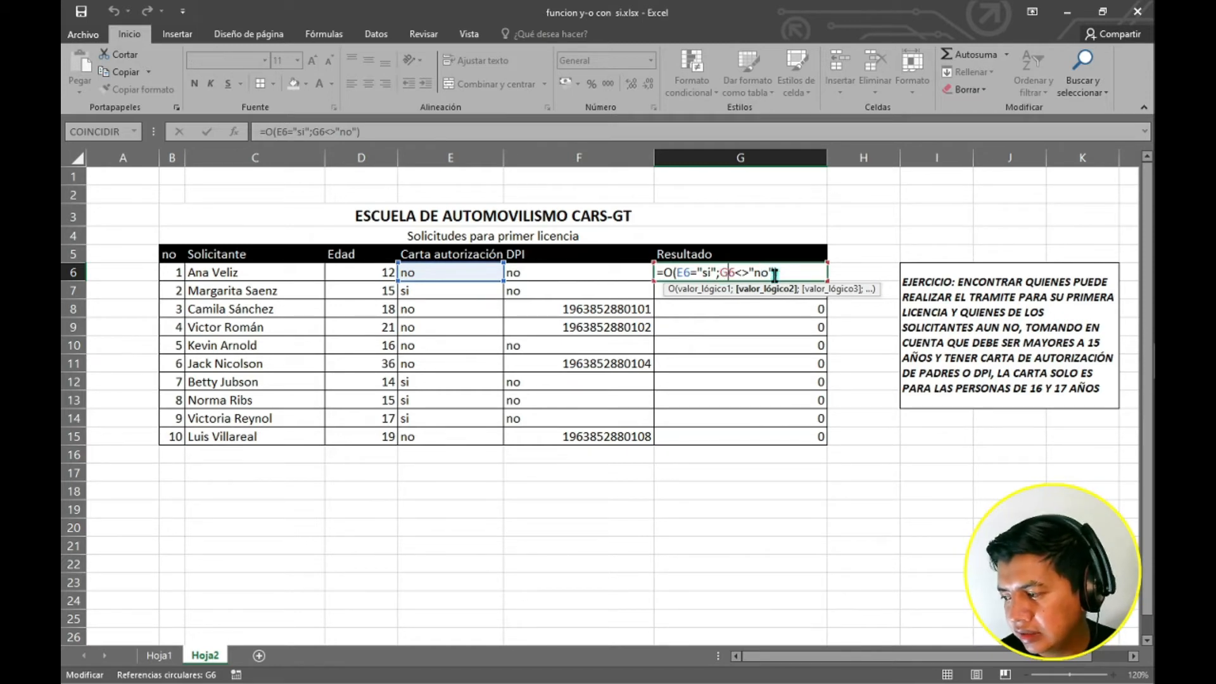
key("BackSpace")
type("f")
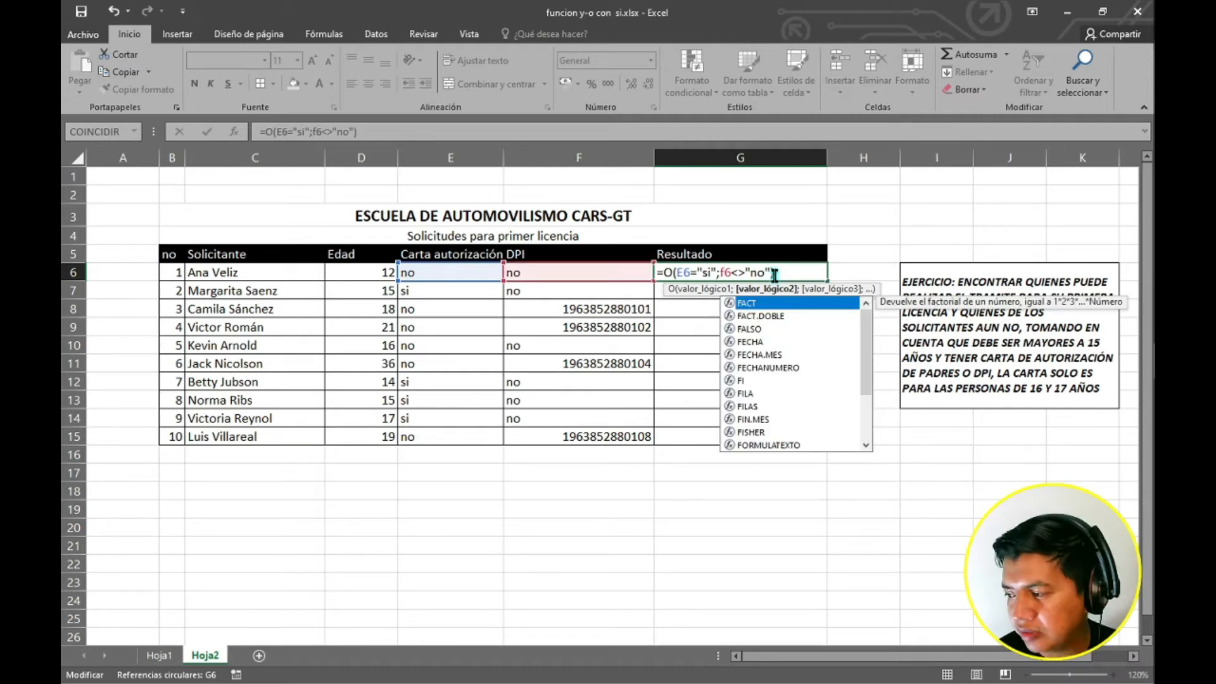
left_click(774, 275)
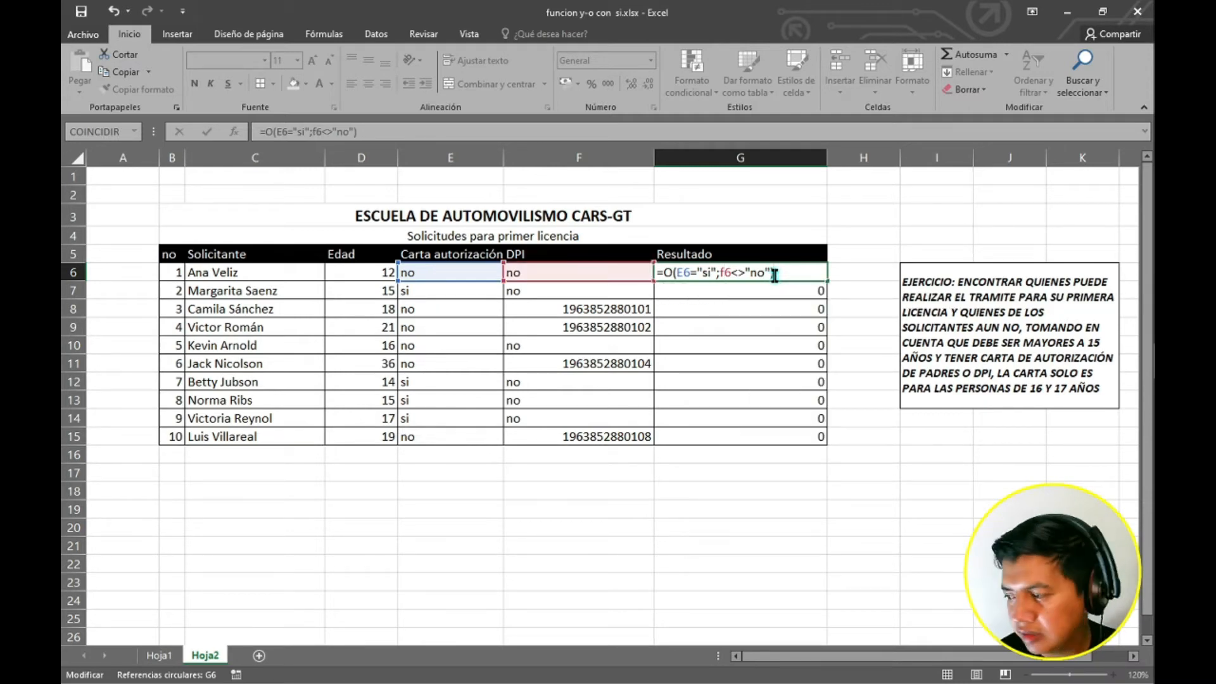
key("ctrl+Return")
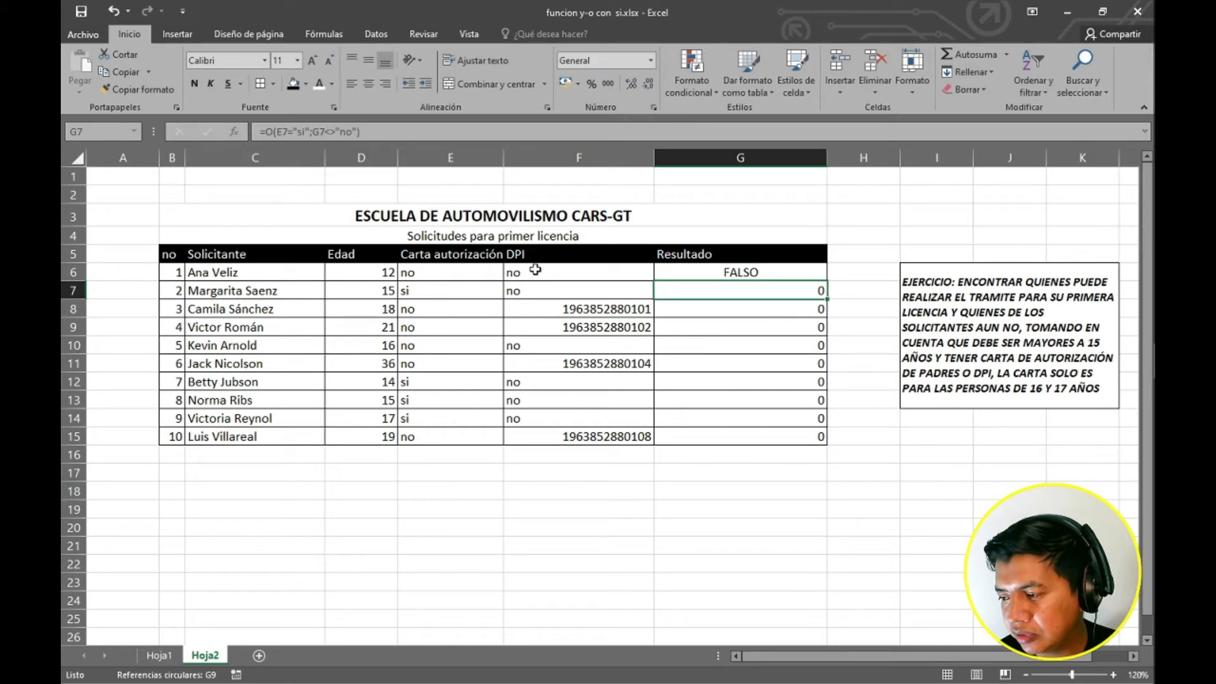
left_click(561, 271)
left_click(750, 272)
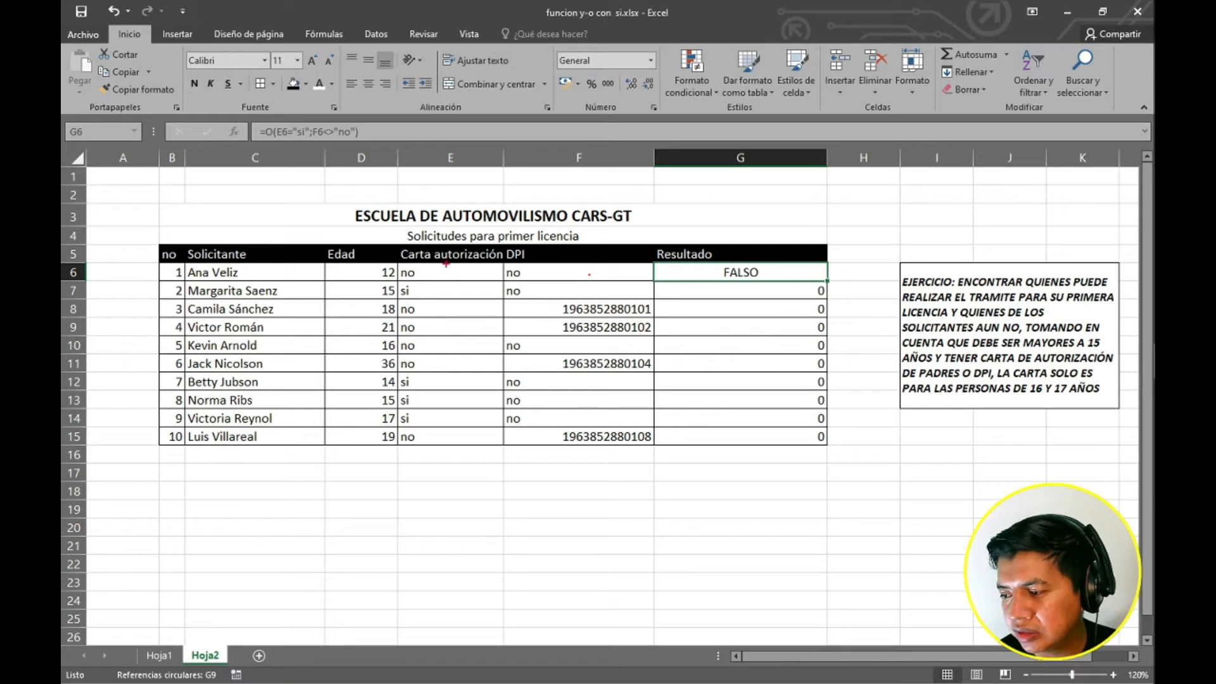
mouse_move(443, 263)
left_mouse_down()
mouse_move(455, 273)
mouse_move(444, 272)
left_mouse_up()
mouse_move(565, 265)
left_mouse_down()
mouse_move(578, 278)
mouse_move(565, 278)
left_mouse_up()
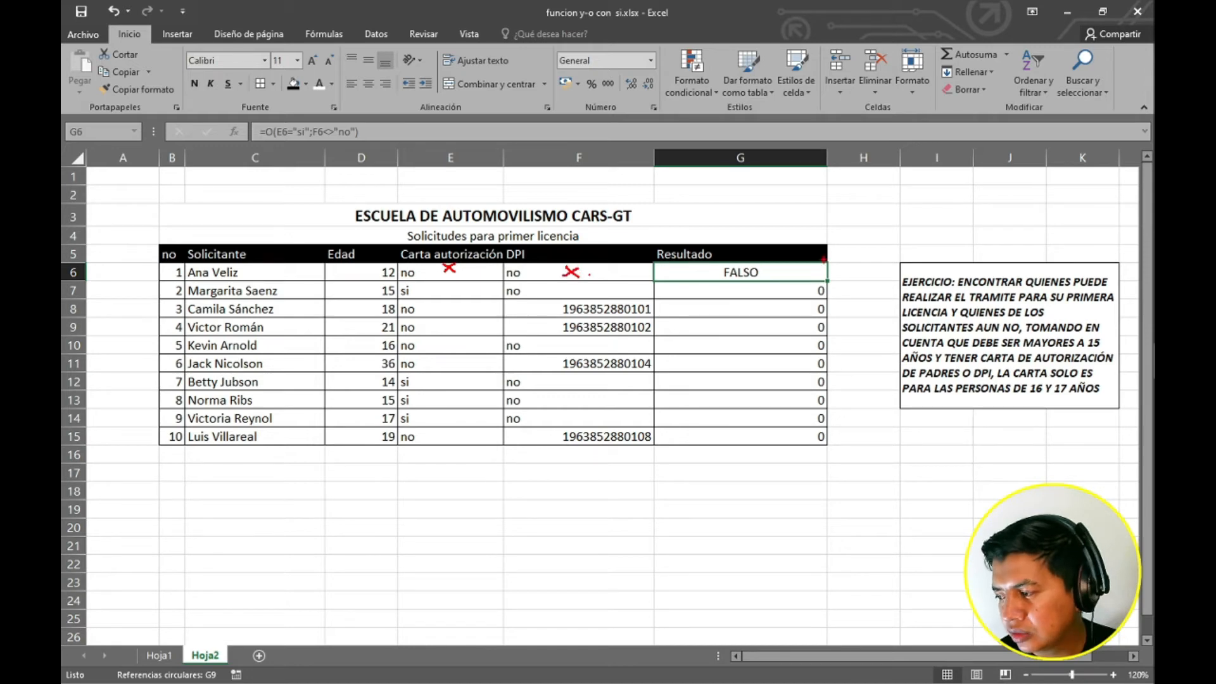
left_click_drag(778, 270, 793, 266)
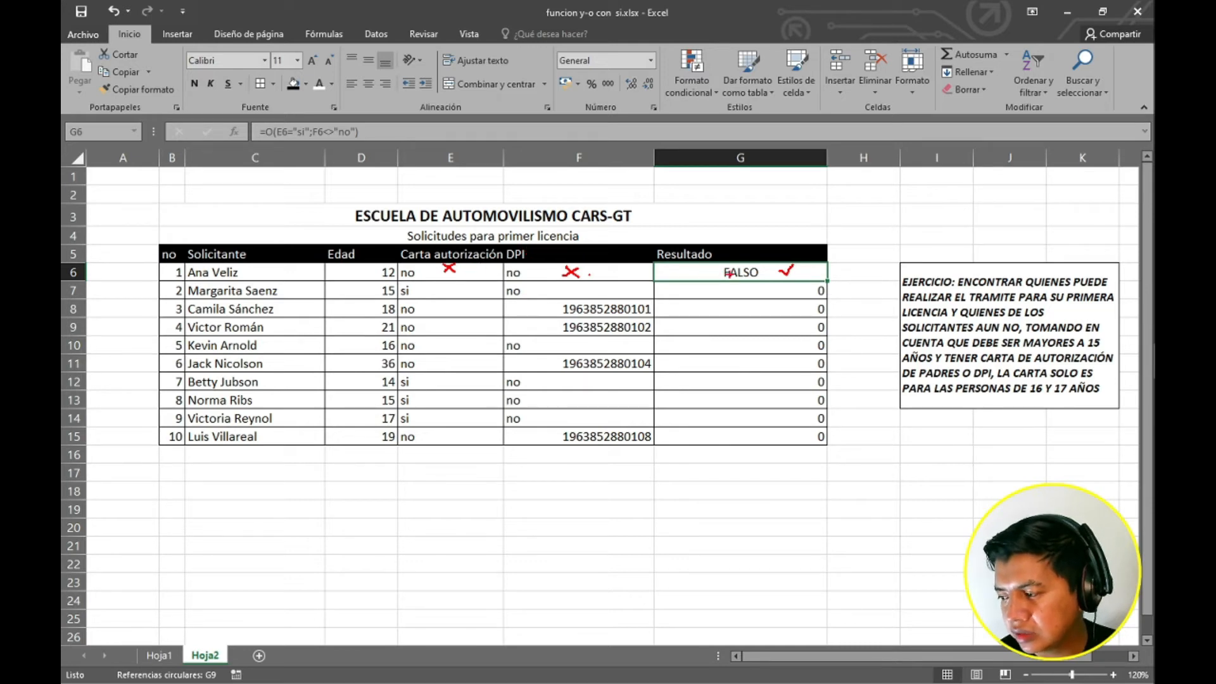
key("Escape")
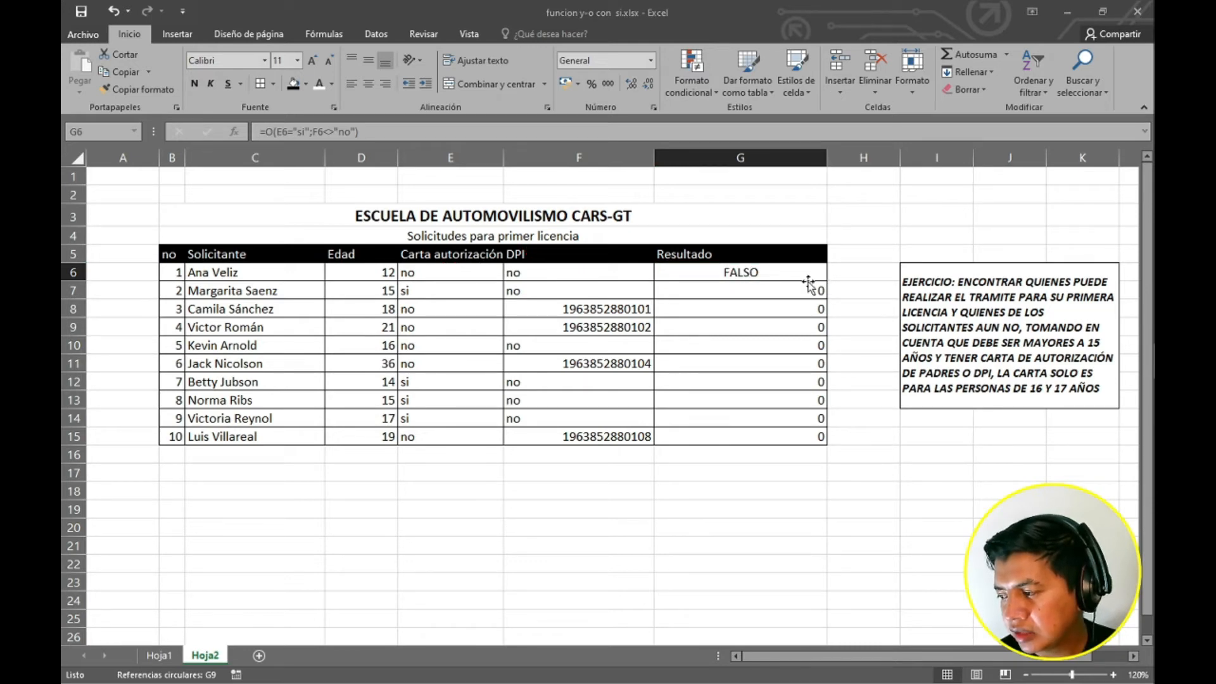
Fill the corrected G6 formula down the Resultado column through G15.
left_click_drag(824, 283, 822, 443)
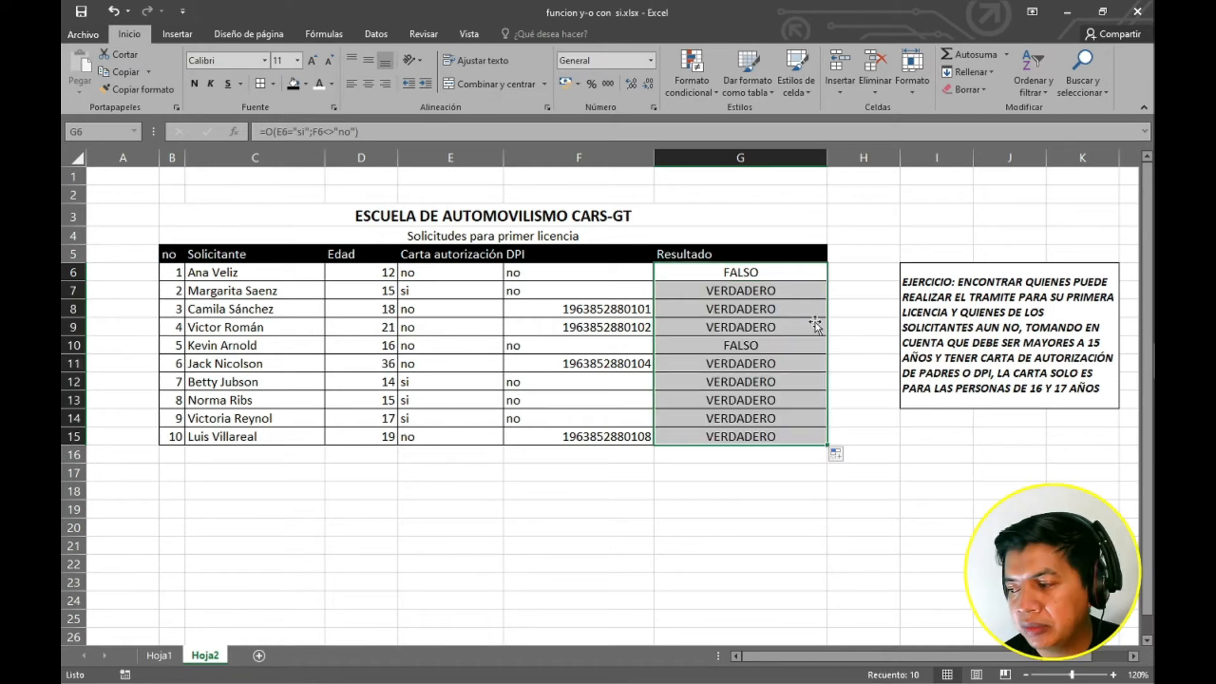
Compare several applicants' carta autorización and DPI cells against their Resultado values.
left_click(548, 276)
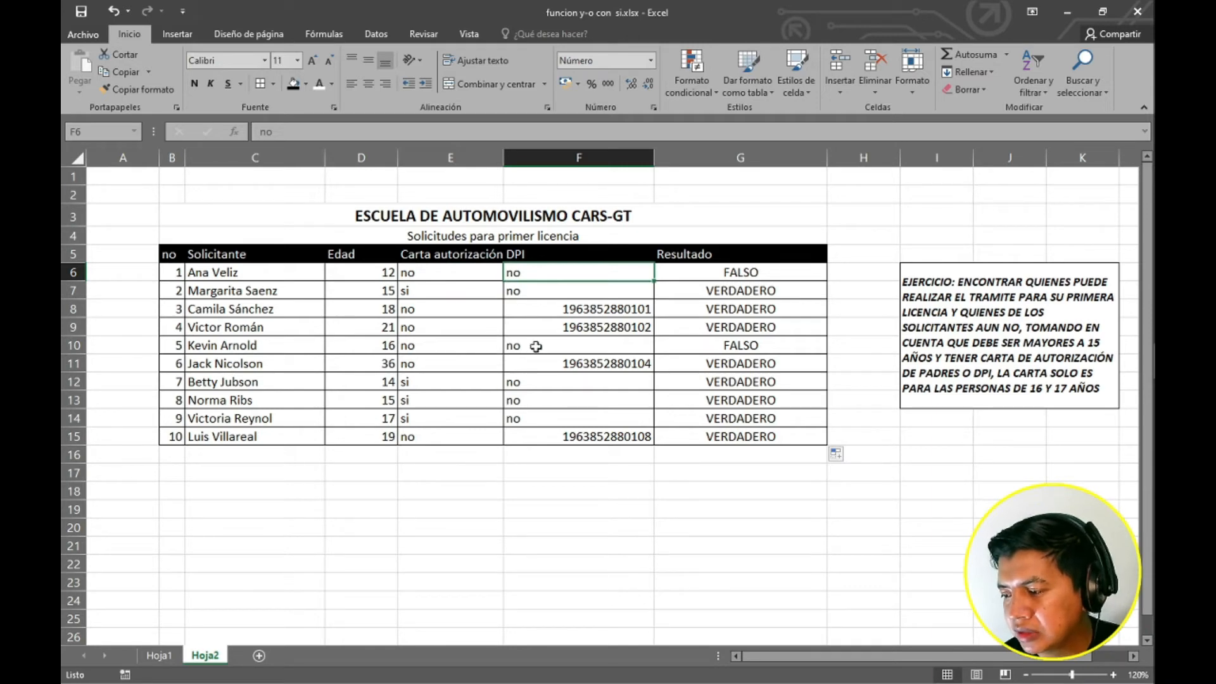
left_click(564, 344)
left_click(612, 310)
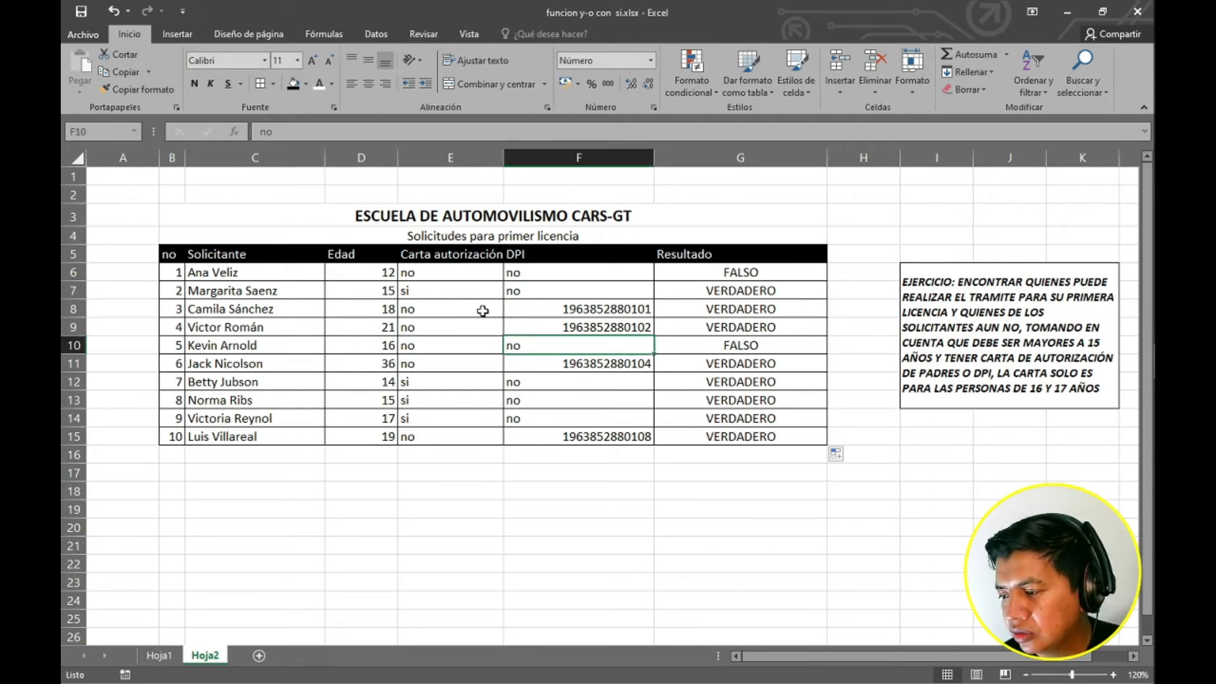
left_click(453, 311)
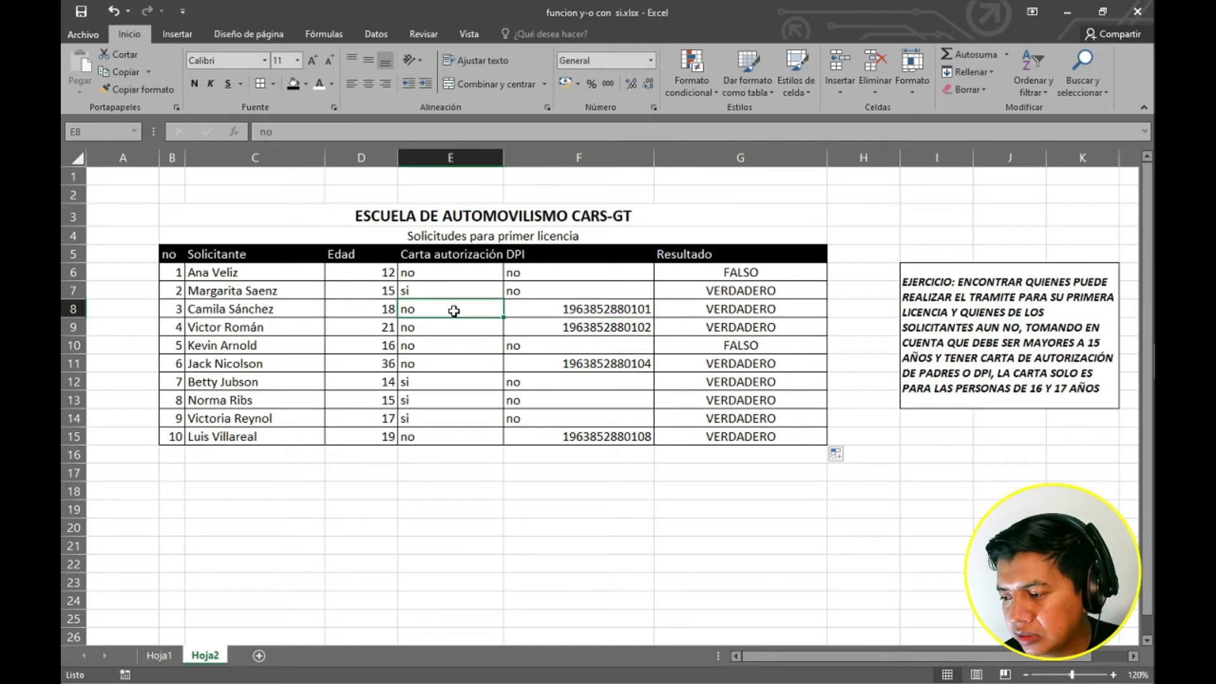
left_click(544, 310)
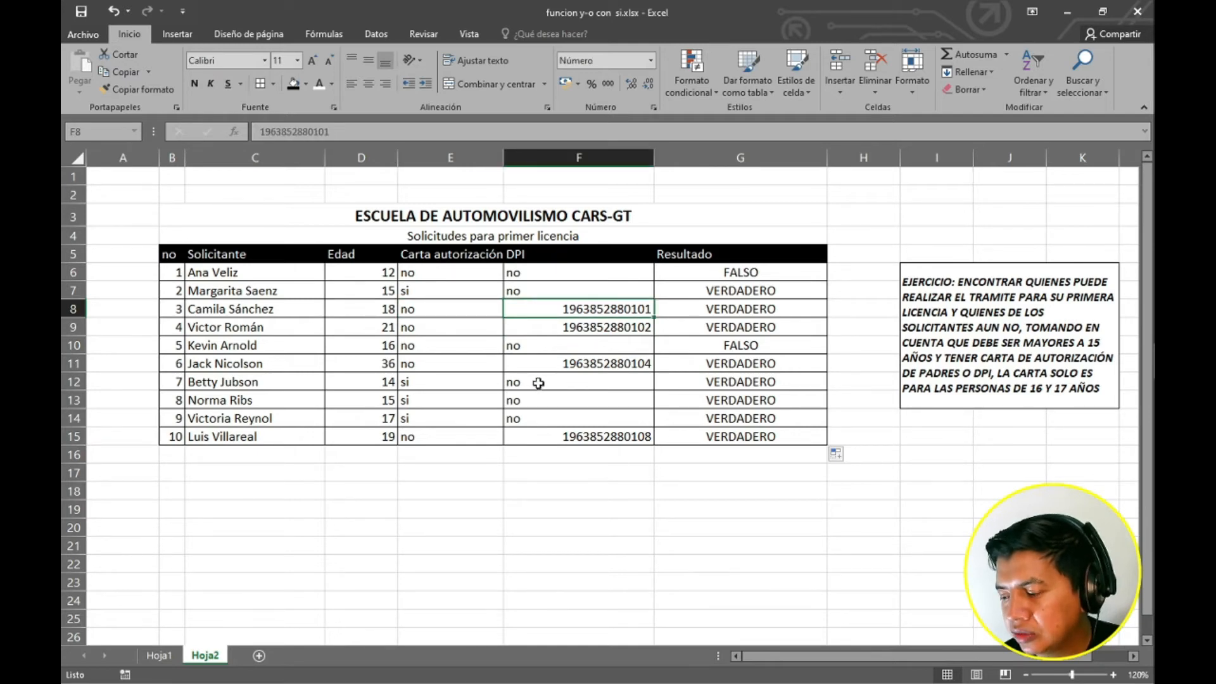
left_click(536, 383)
left_click(534, 399)
left_click(530, 419)
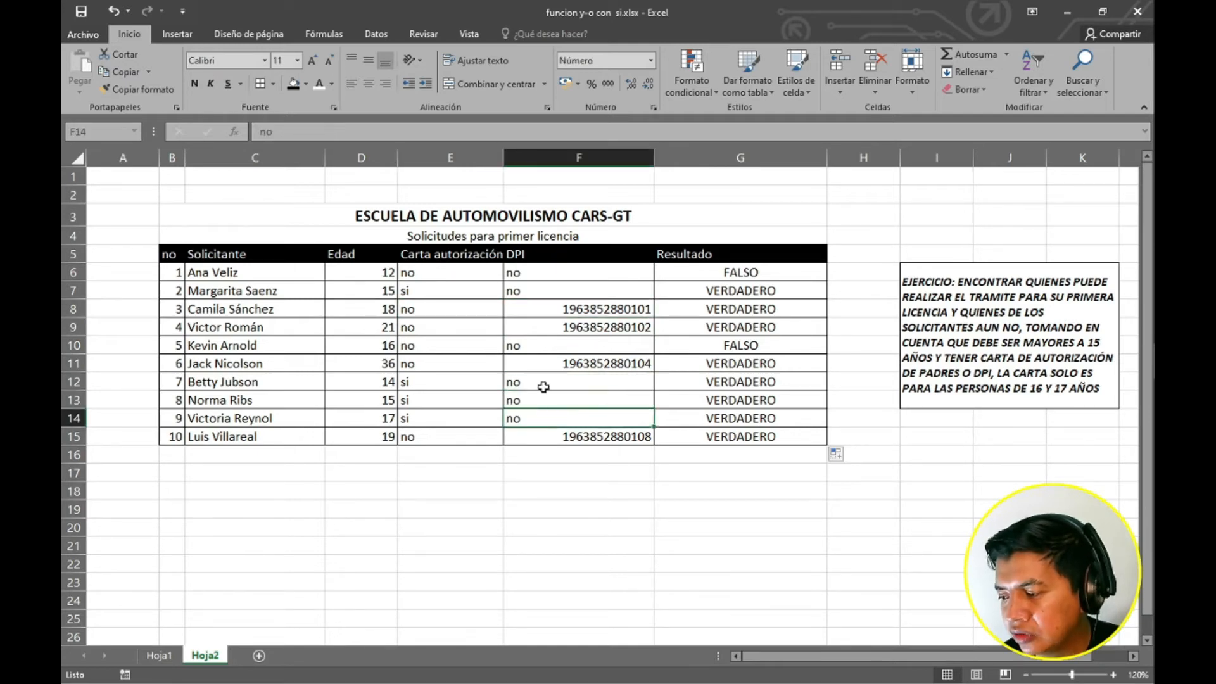
left_click(434, 421)
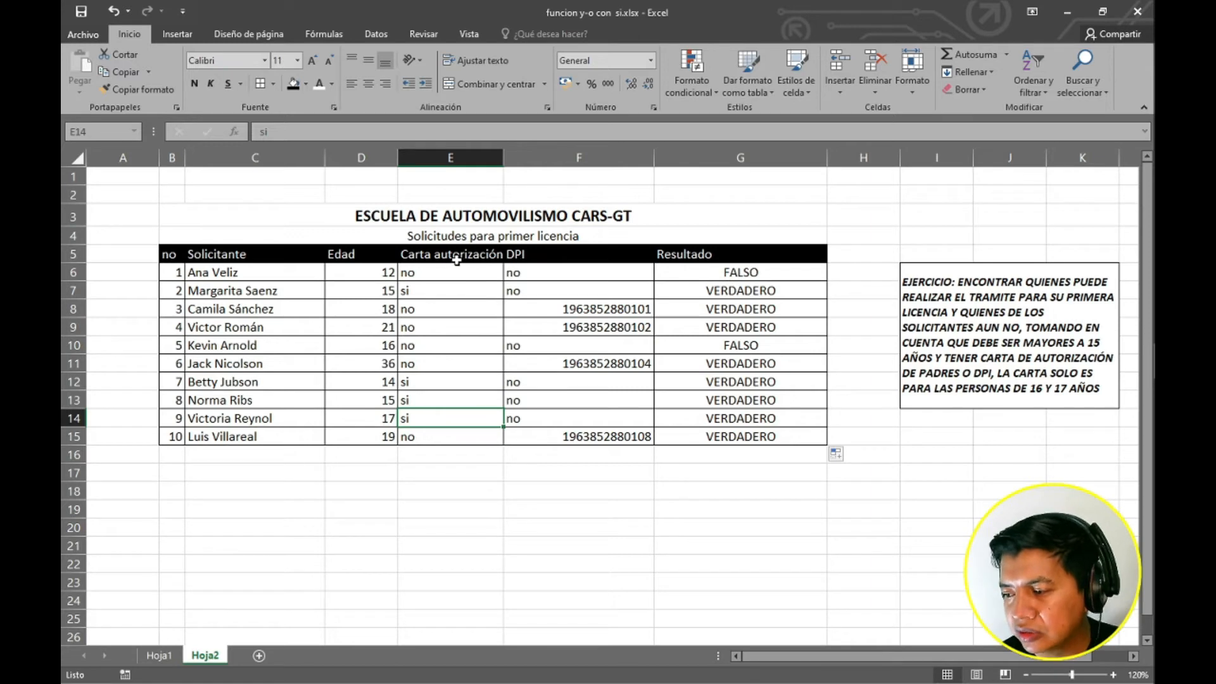
Wrap the O formula in G6 inside a Y function, adding D6>15 as its first condition.
double_click(728, 272)
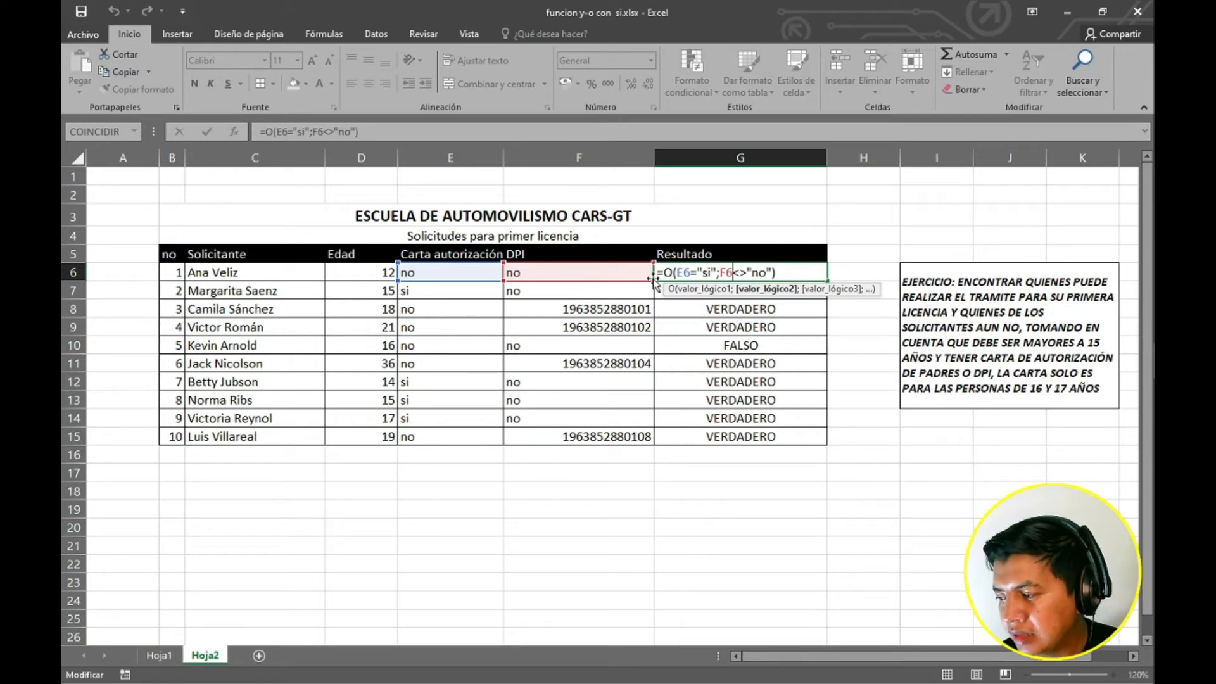
left_click(673, 272)
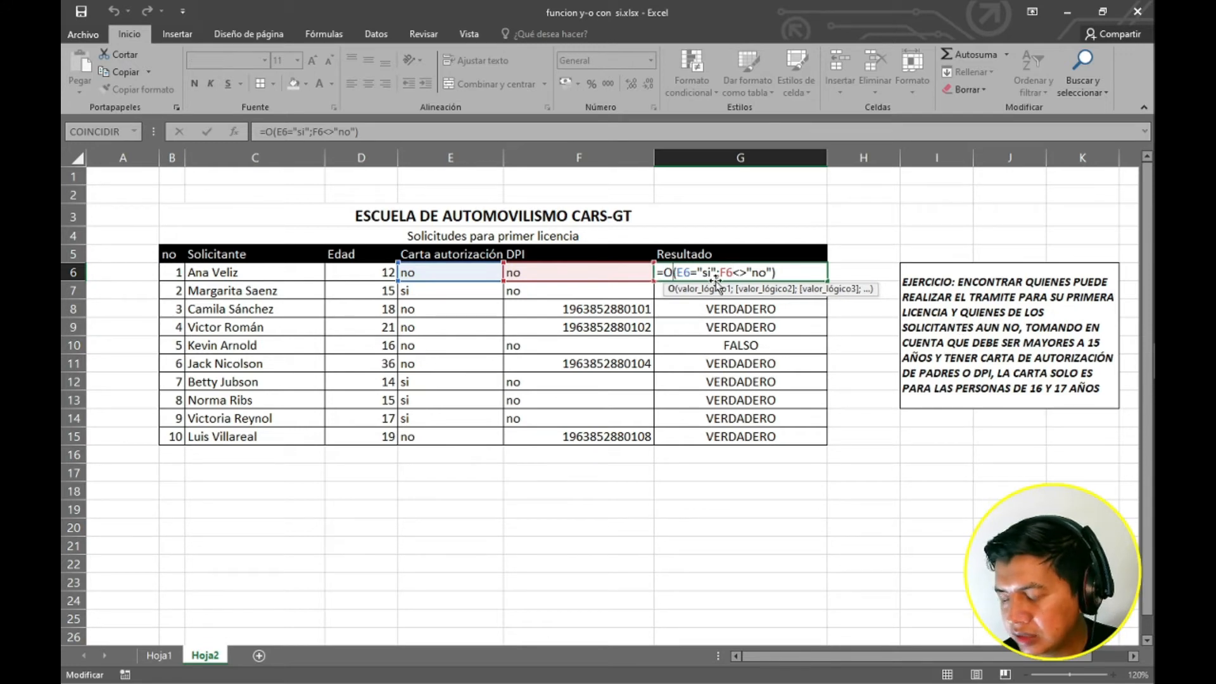
key("Left")
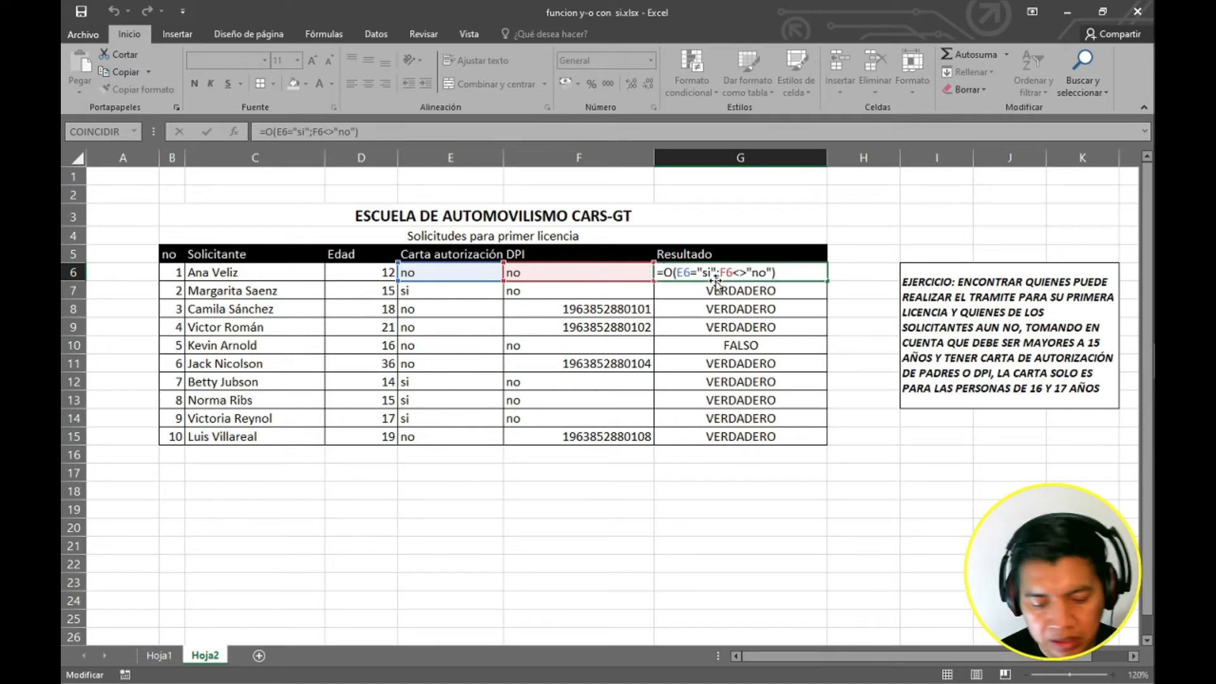
type("Y")
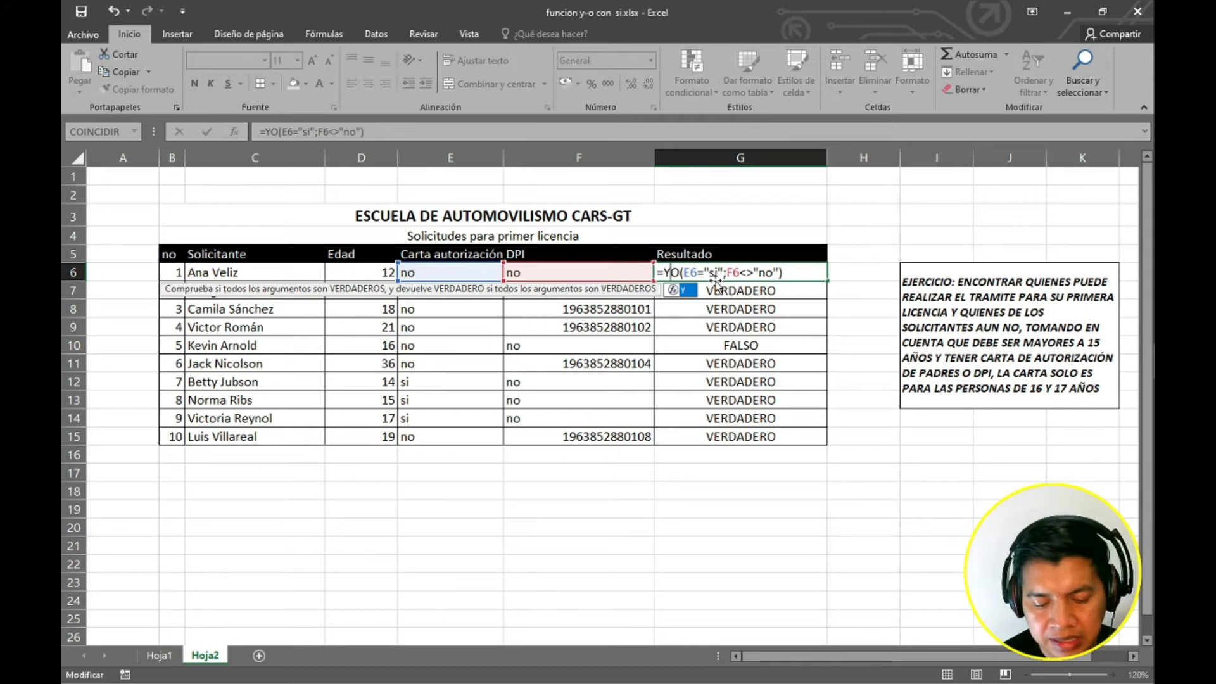
type("(")
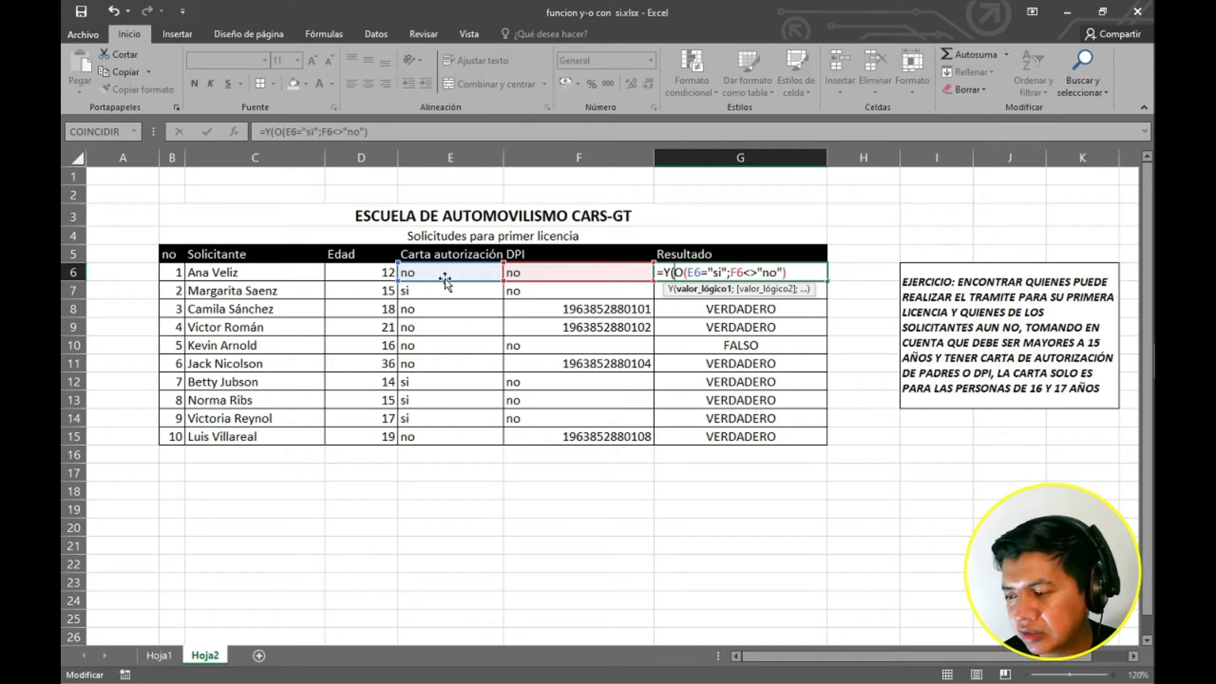
left_click(369, 273)
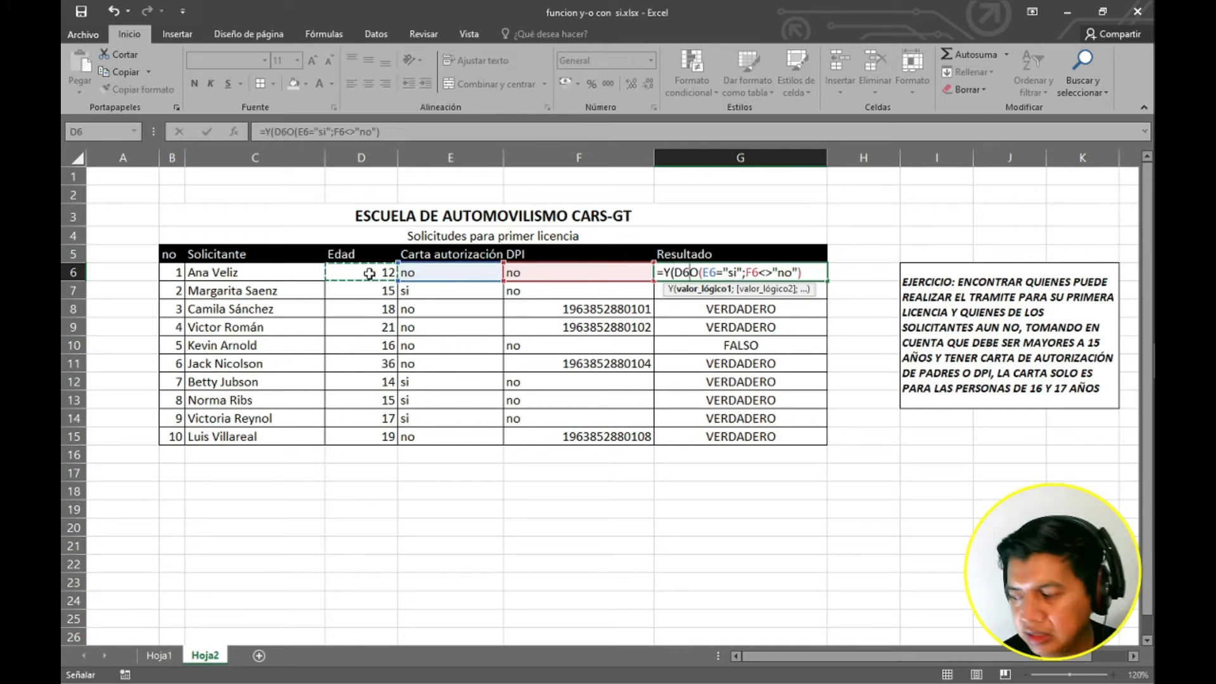
type(">15")
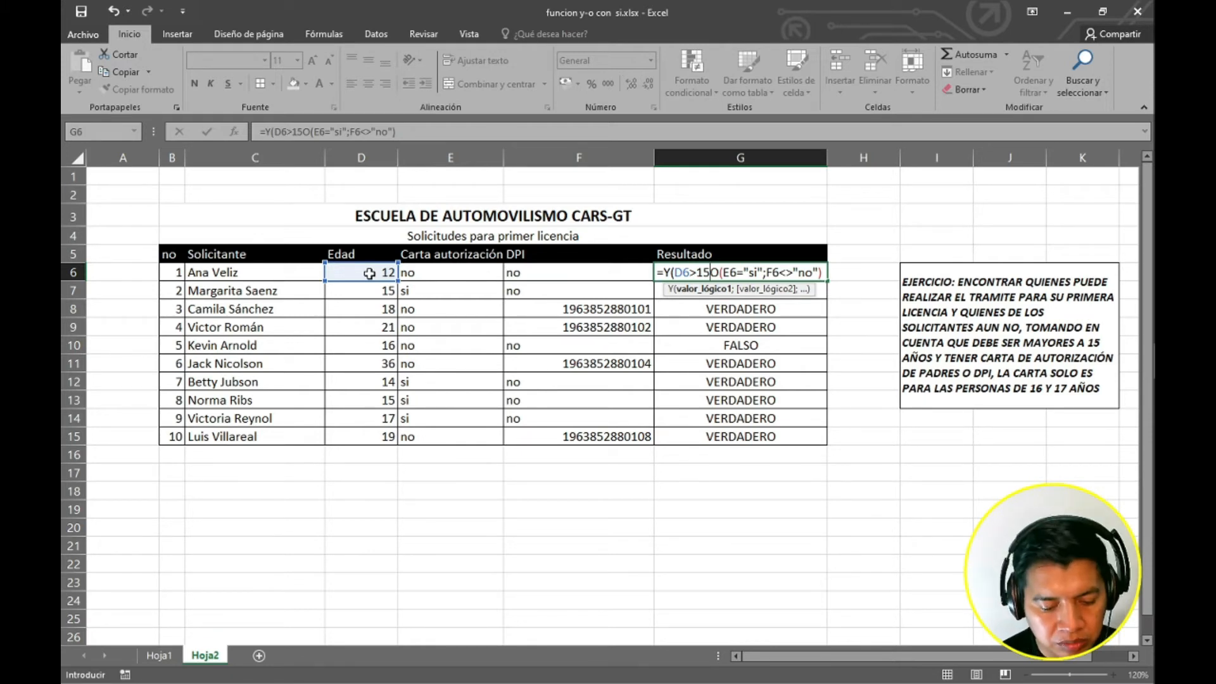
type(";")
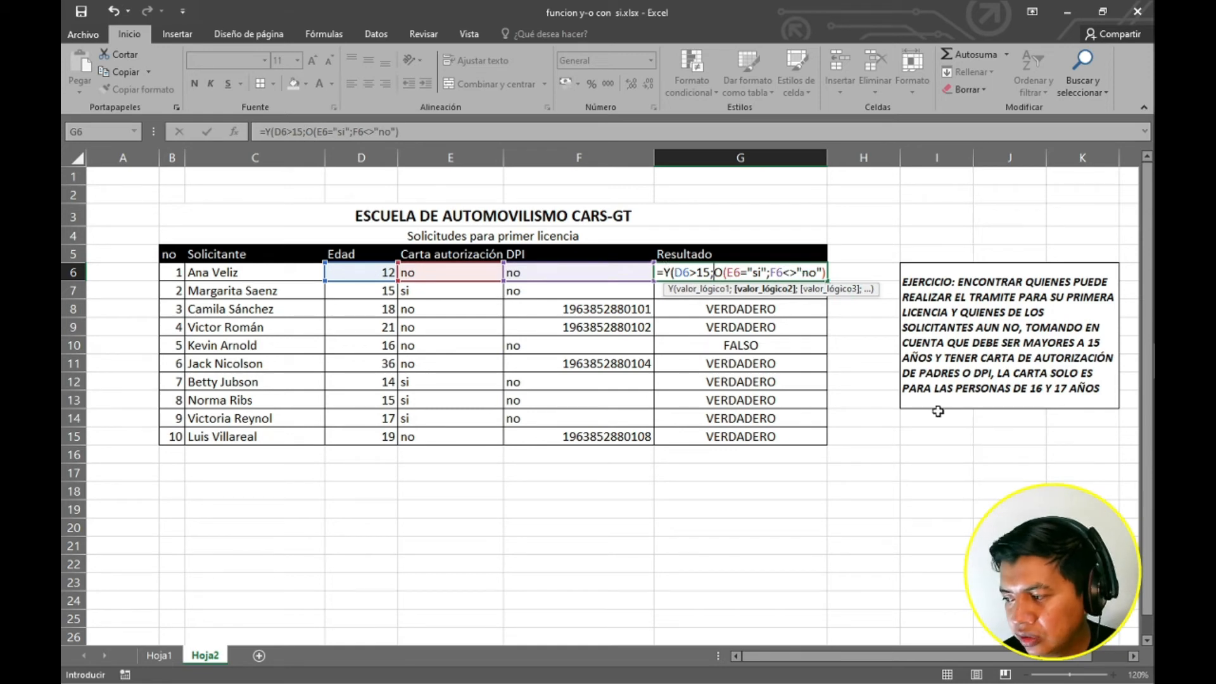
Close the Y function's parenthesis at the end of the G6 formula and enter it.
key("F2")
key("Left")
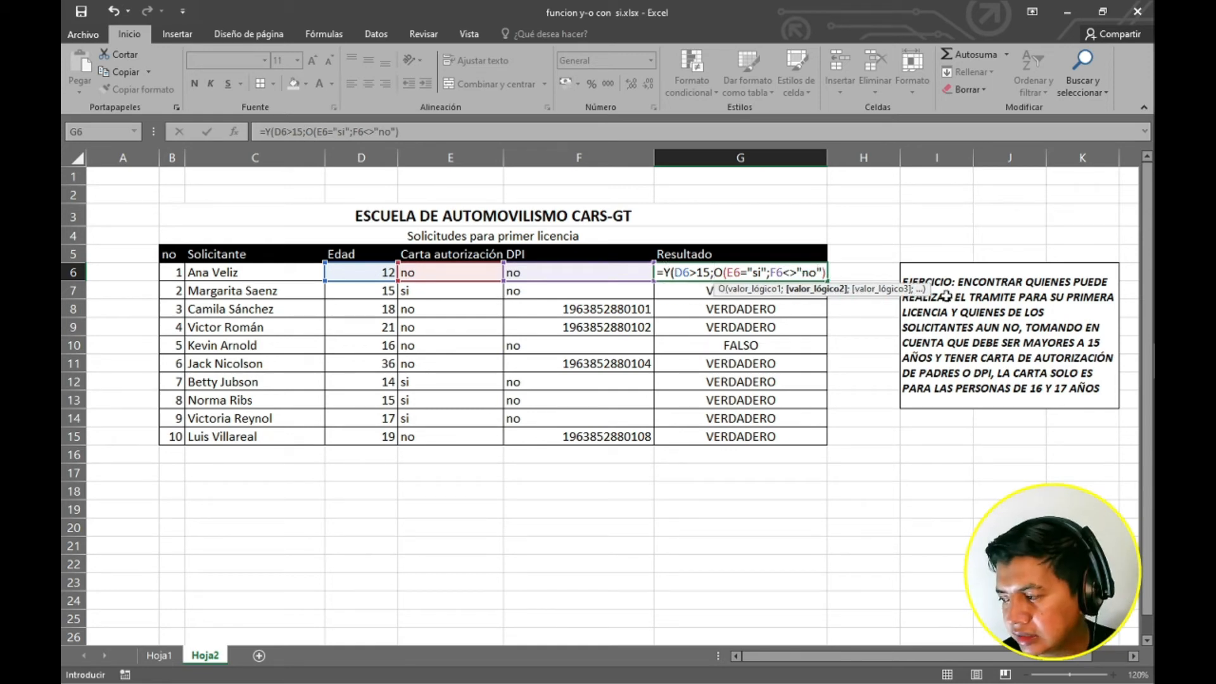
key("Right")
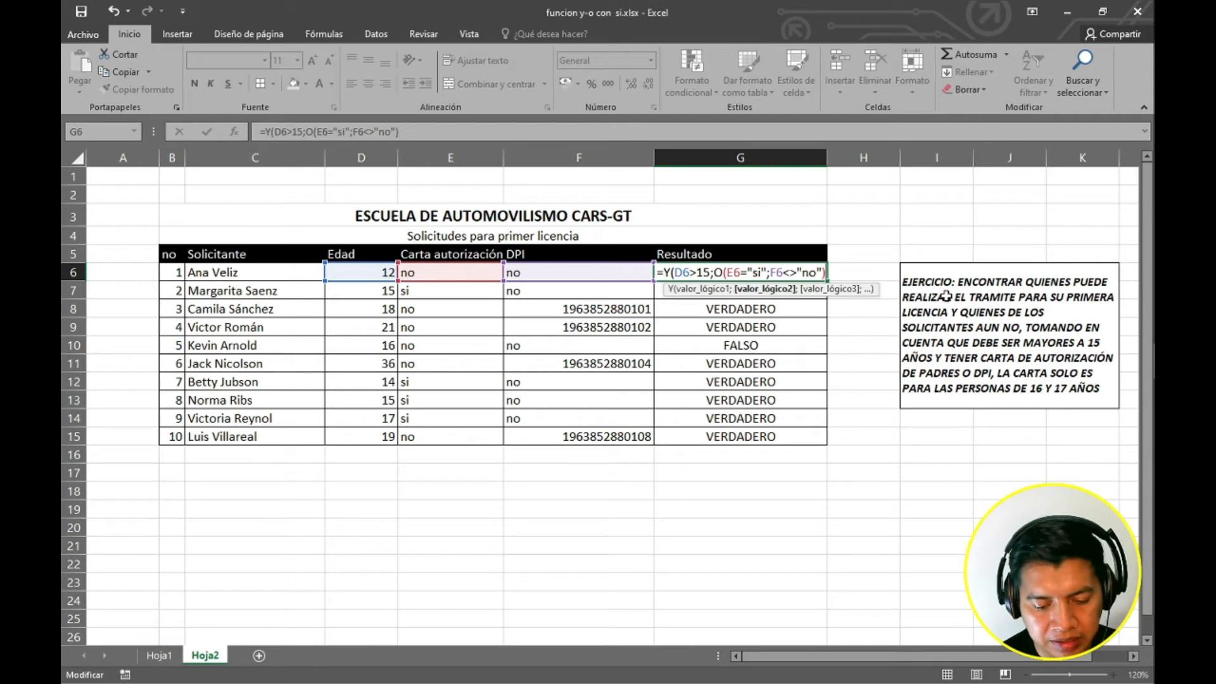
type("=")
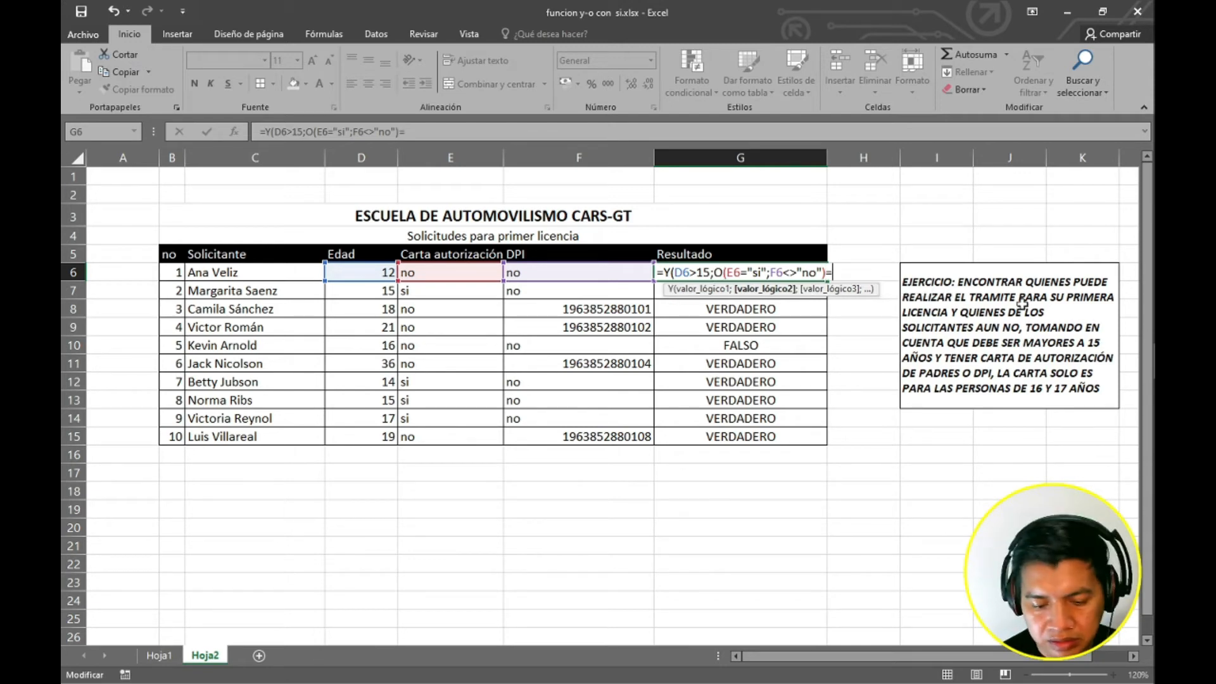
key("BackSpace")
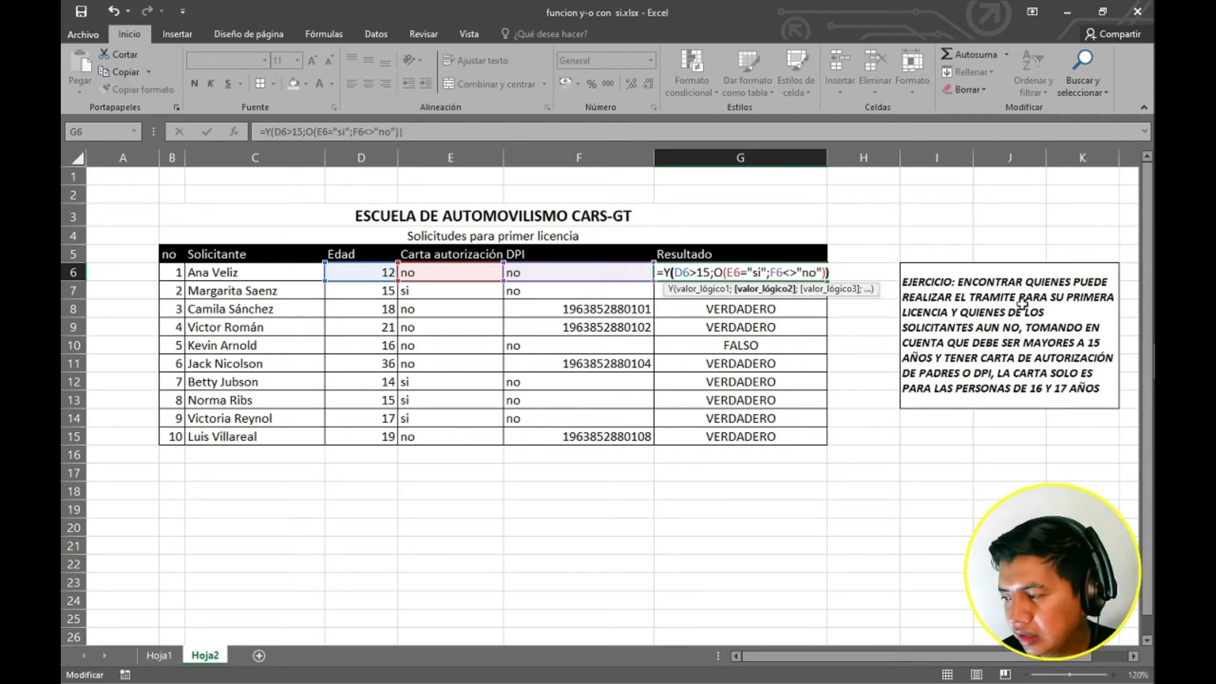
type(")")
key("ctrl+Return")
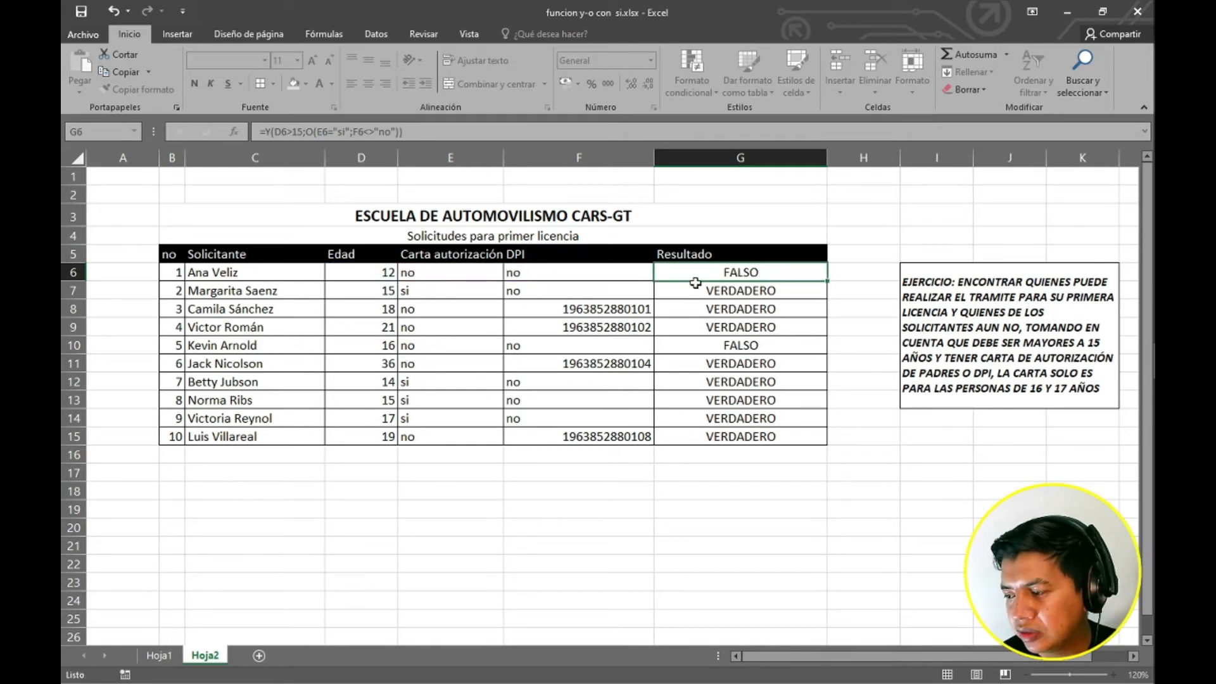
Fill the new G6 formula down the Resultado column through G15.
left_click(680, 287)
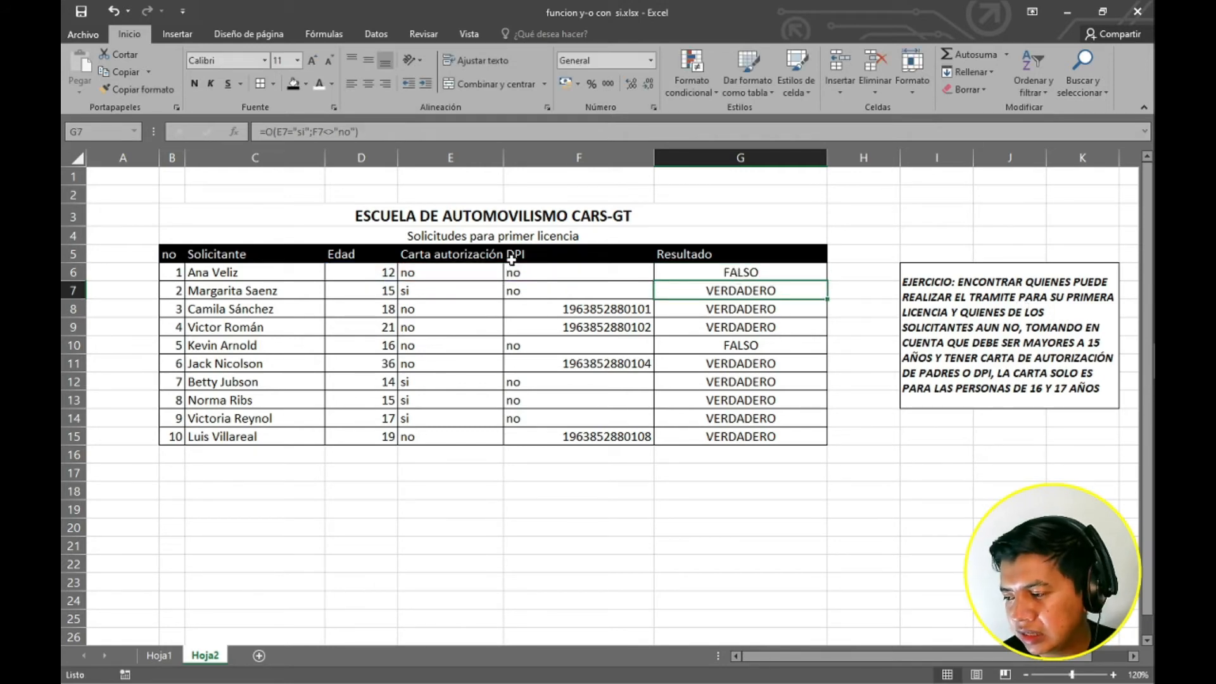
left_click(396, 273)
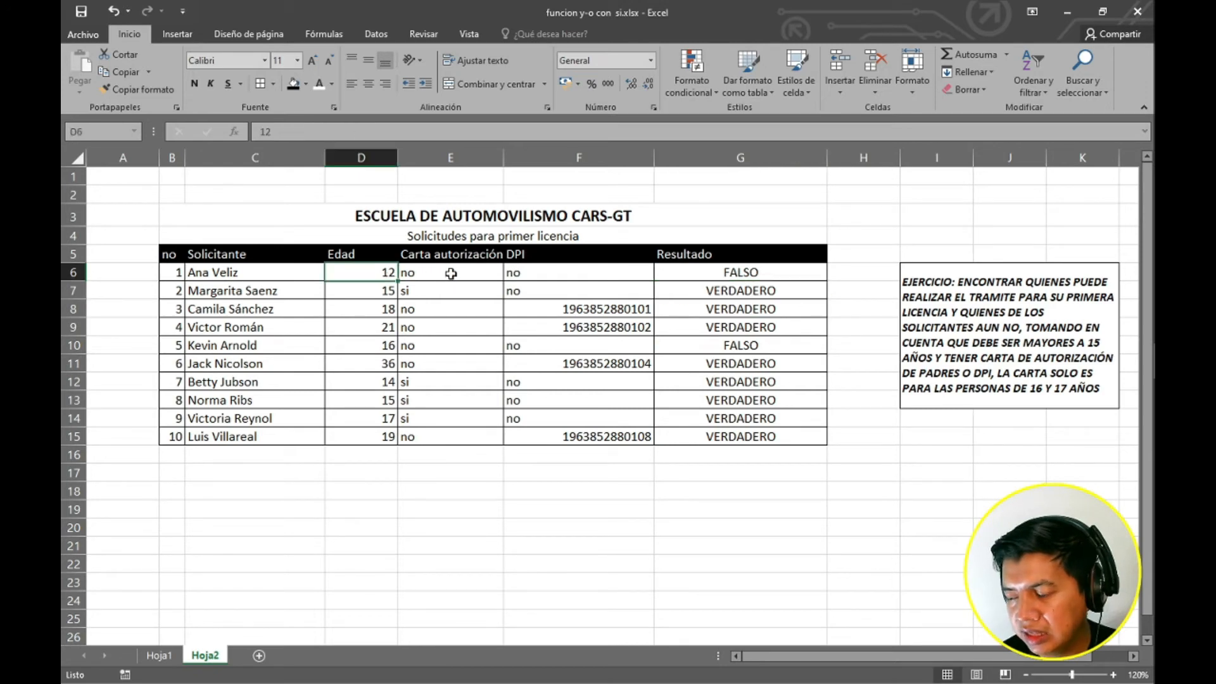
key("Right")
left_click(558, 274)
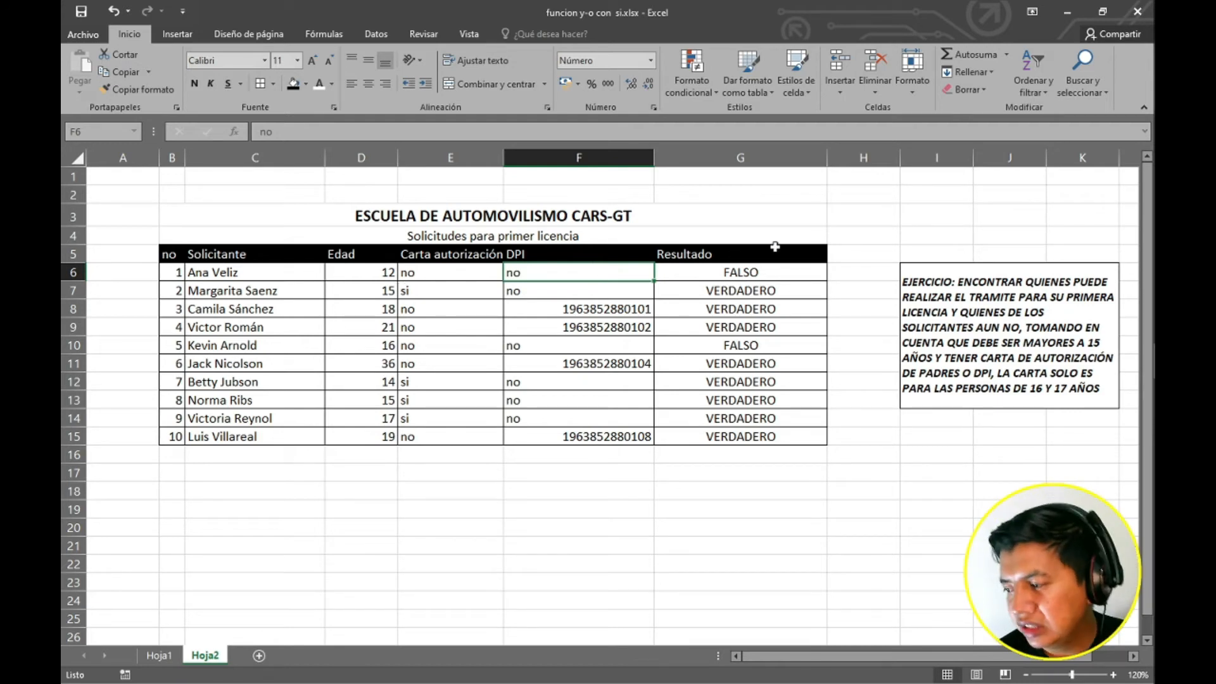
key("Right")
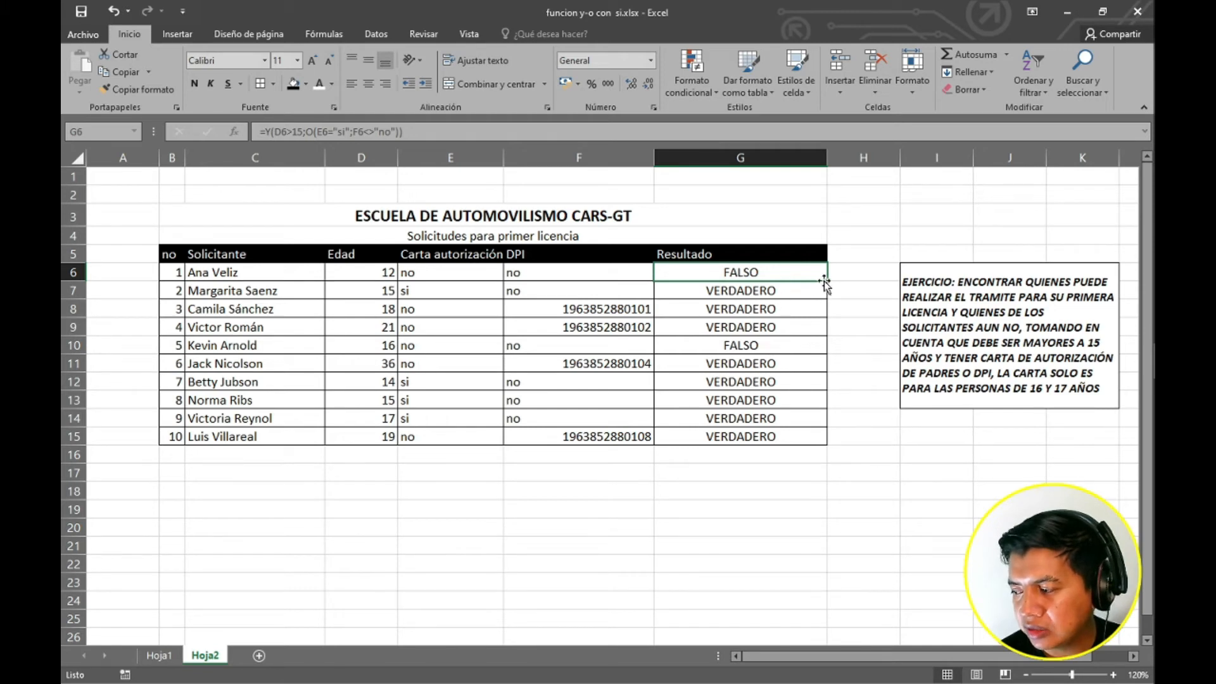
left_click_drag(829, 280, 814, 447)
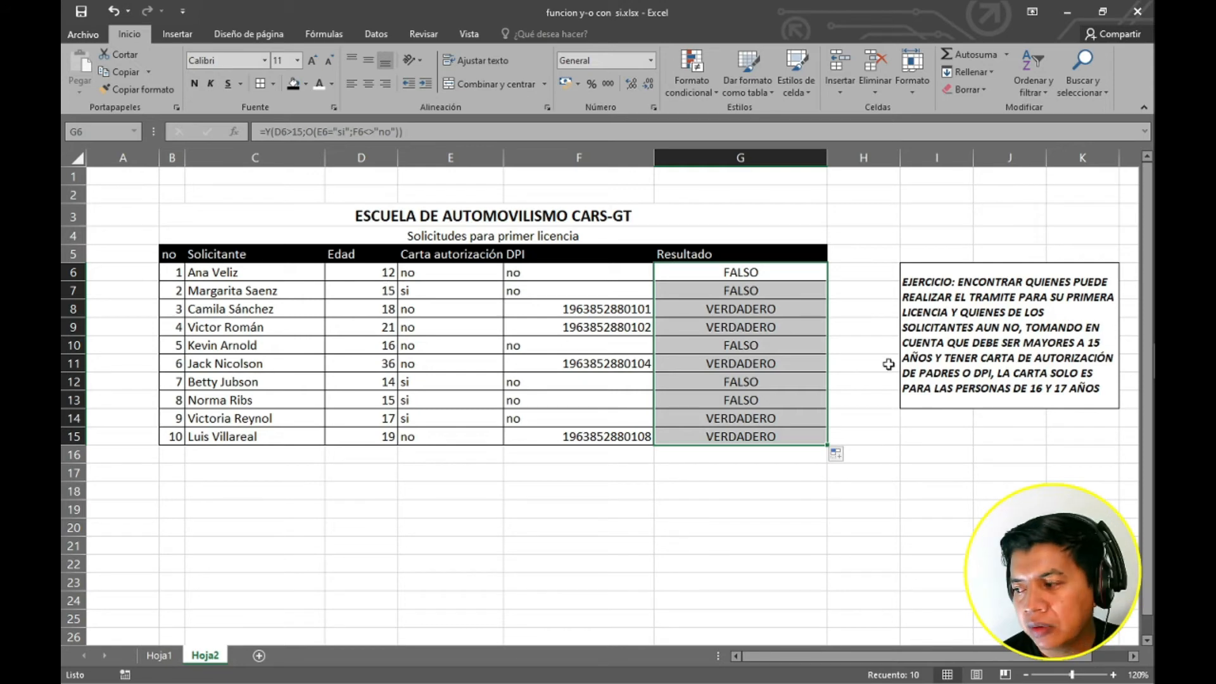
left_click(744, 293)
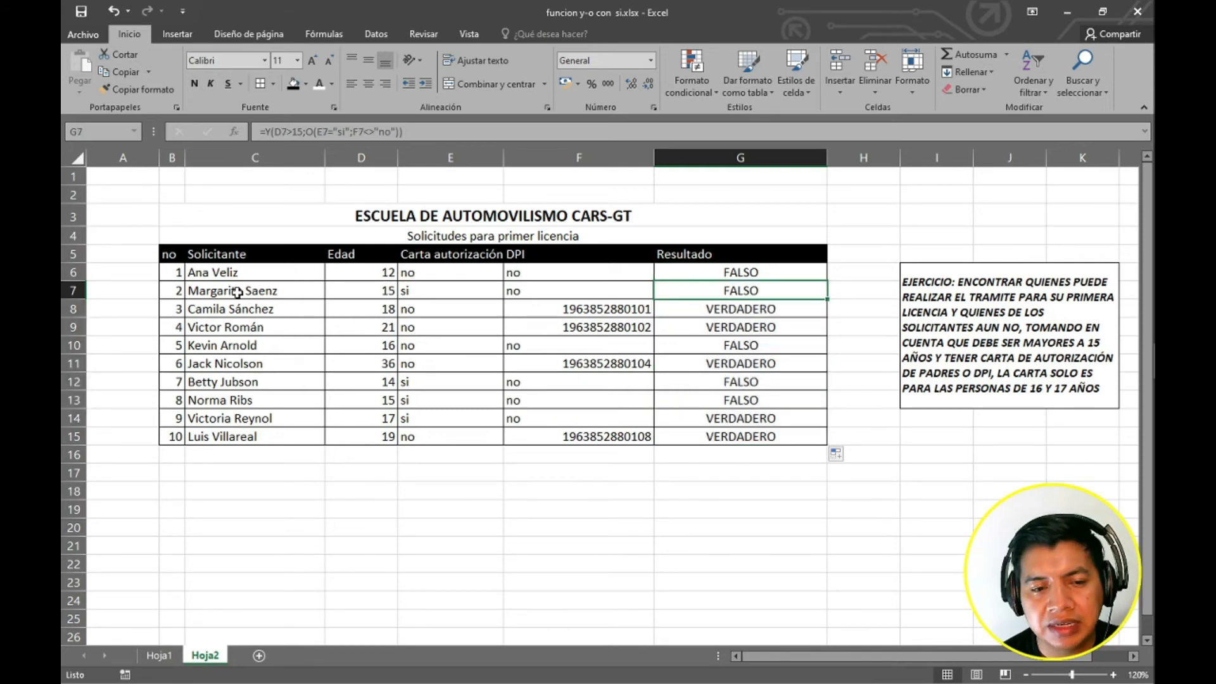
left_click(449, 288)
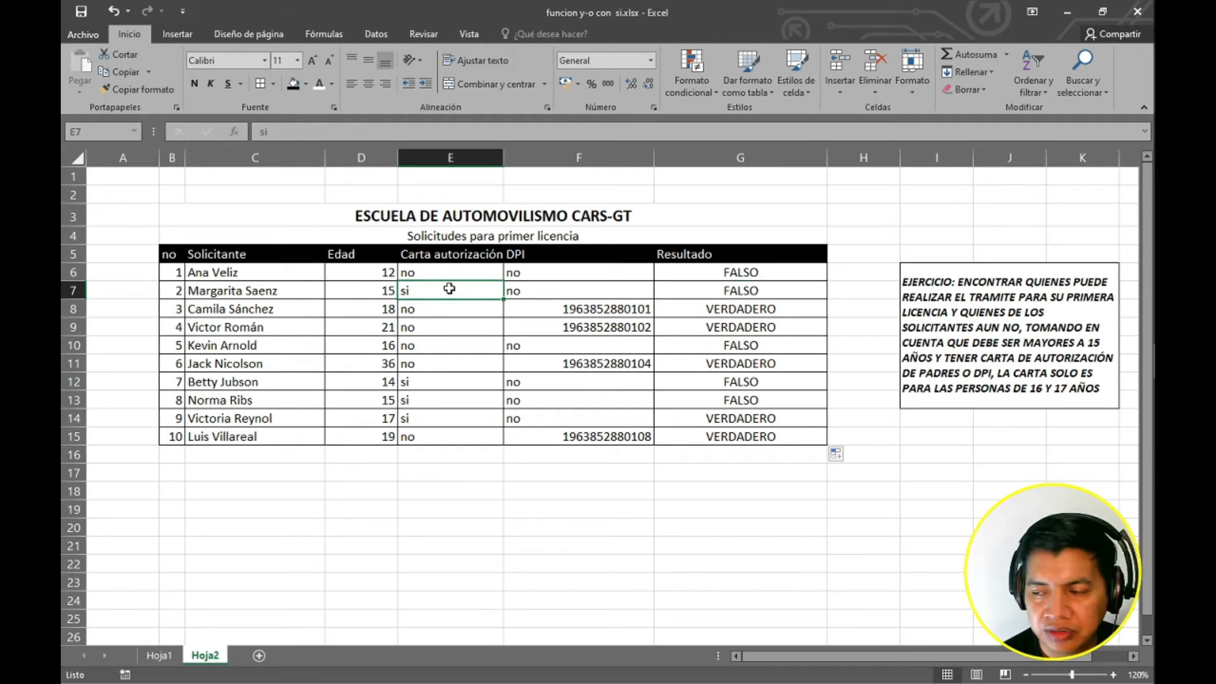
left_click(537, 290)
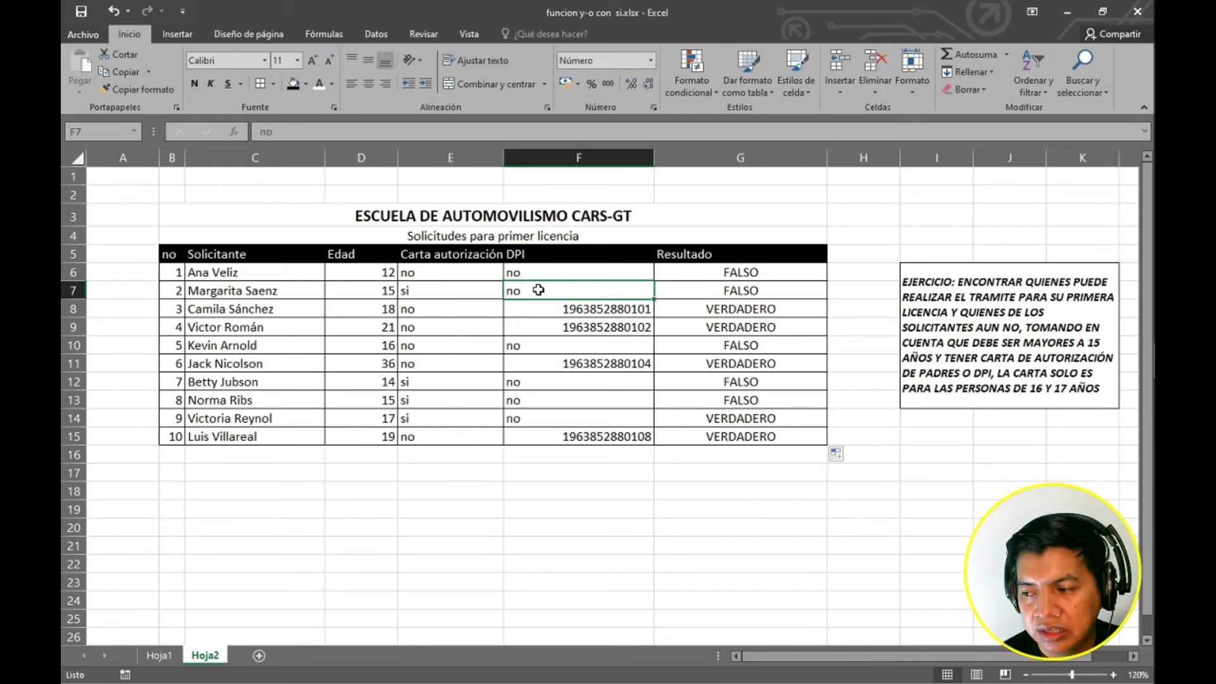
left_click(457, 294)
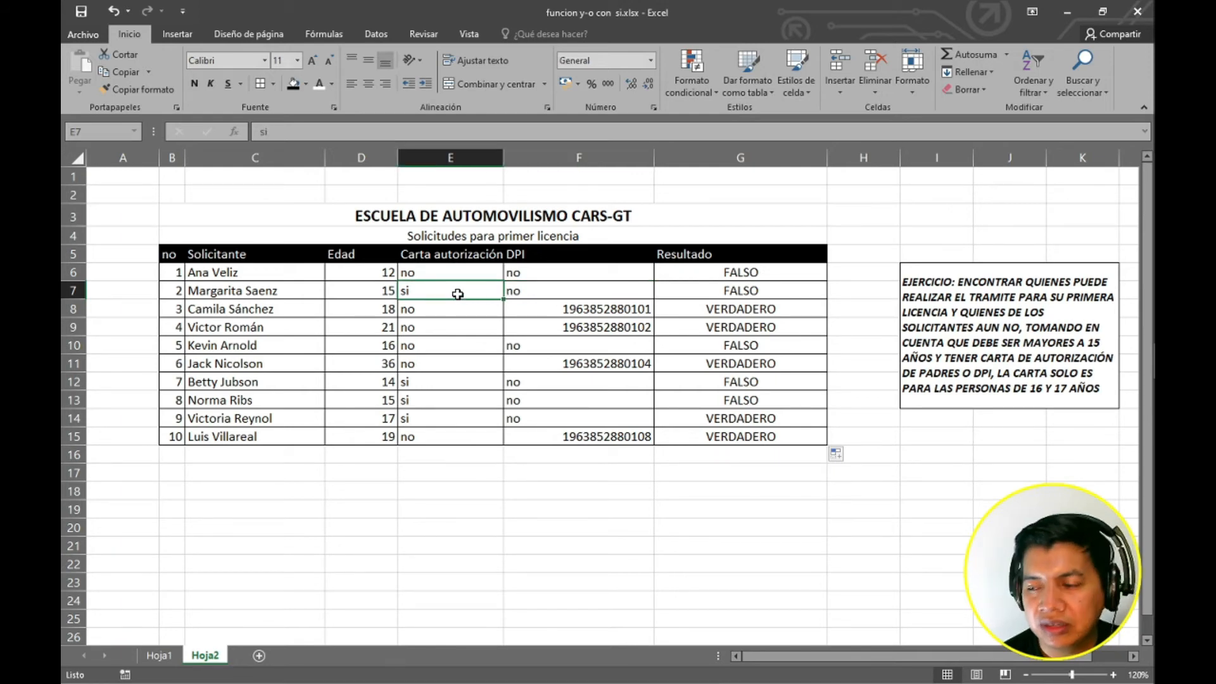
left_click(376, 290)
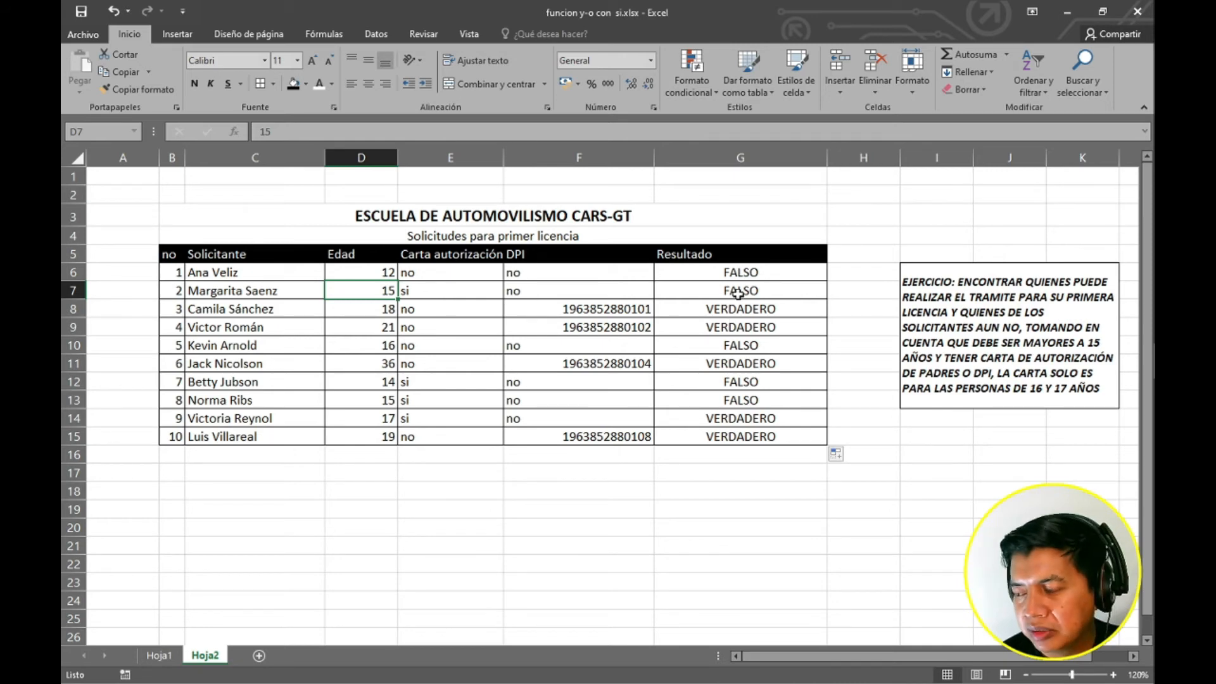
left_click(779, 294)
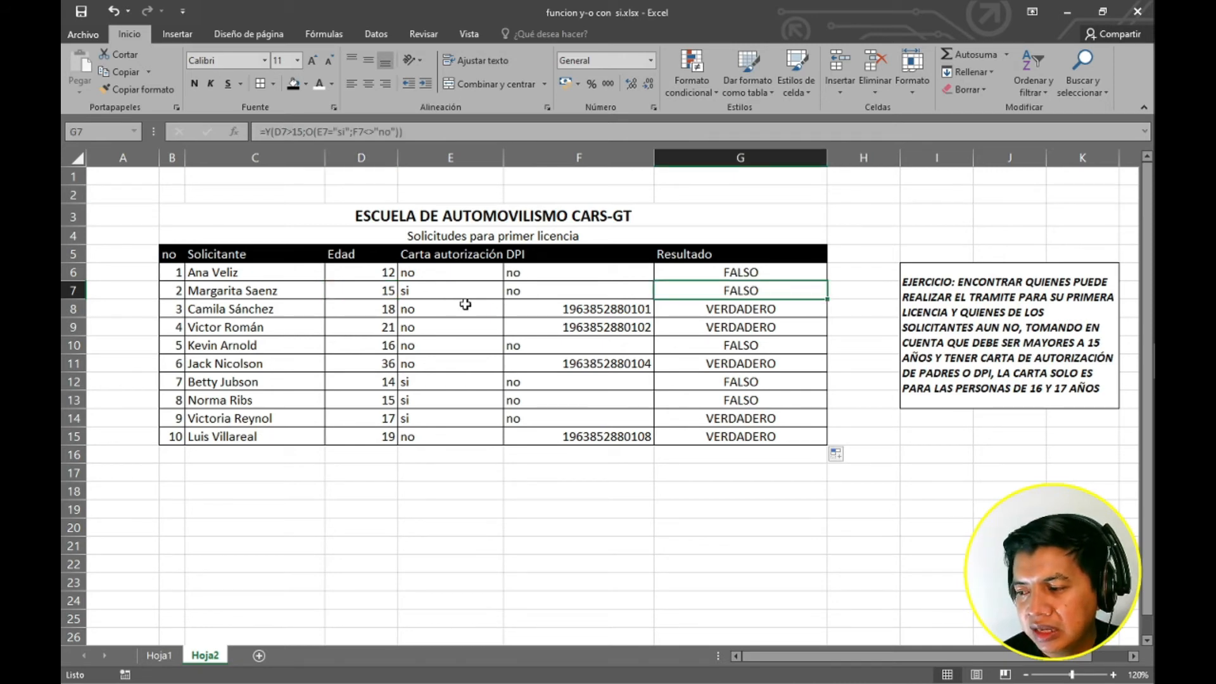
left_click(543, 308)
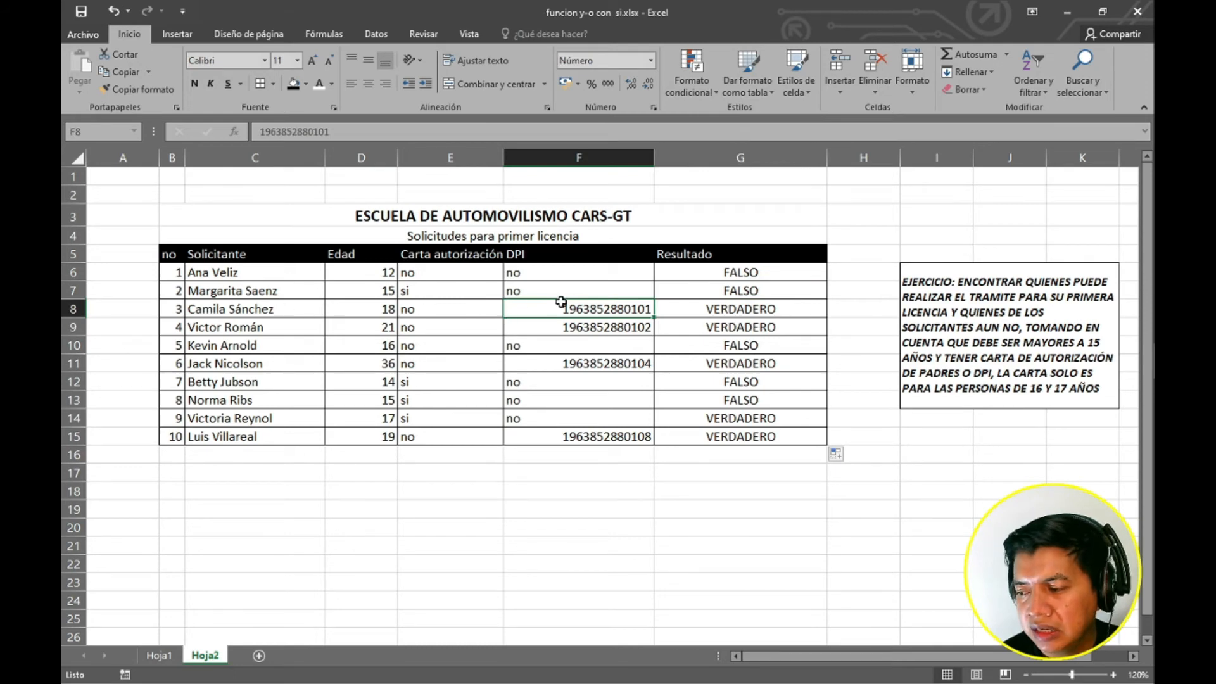
left_click(440, 306)
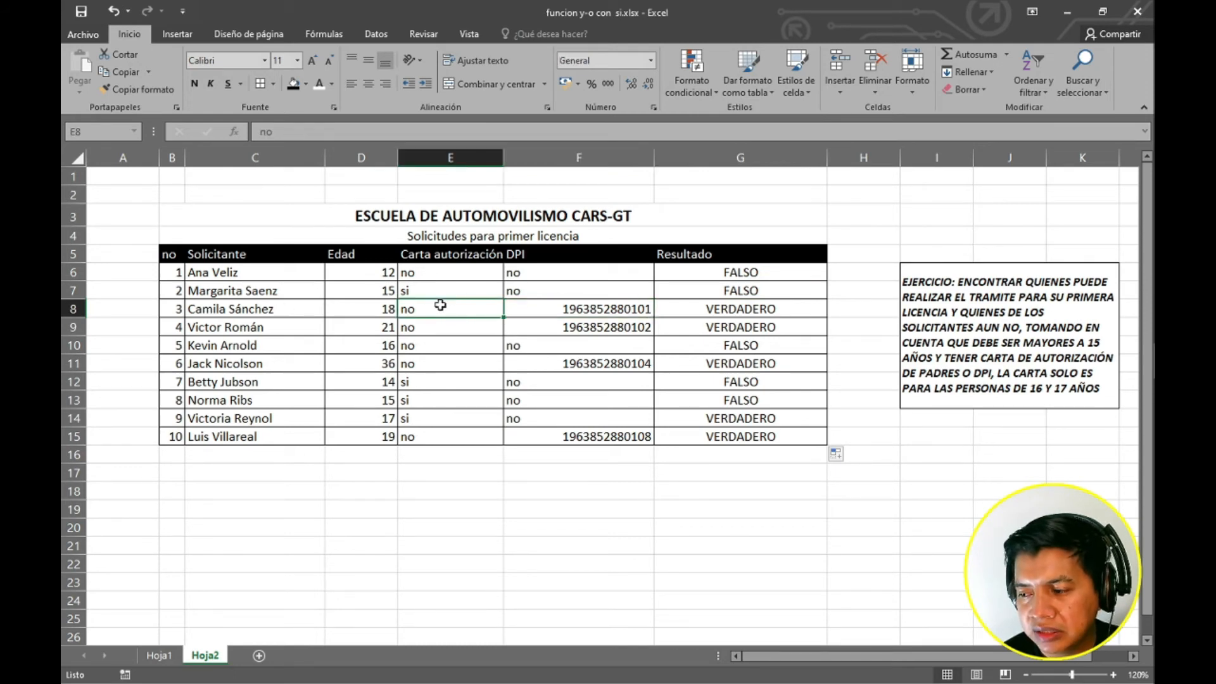
left_click(554, 309)
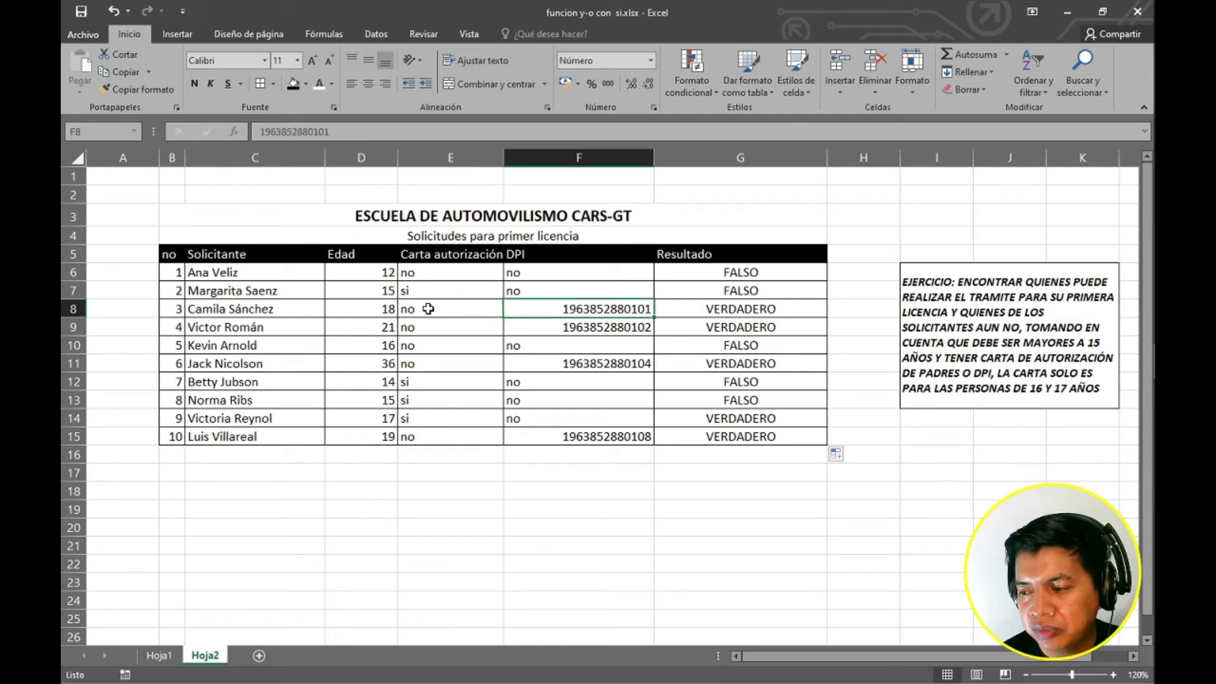
key("Left")
key("Left")
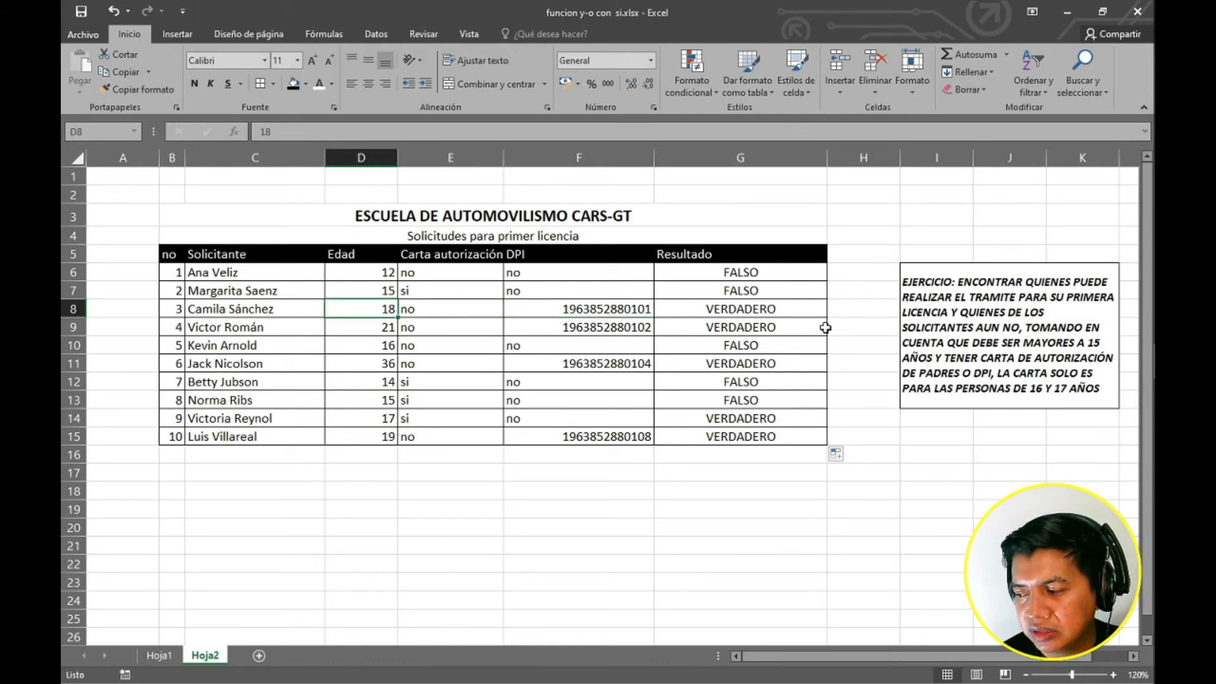
key("Right")
key("Right")
key("Right")
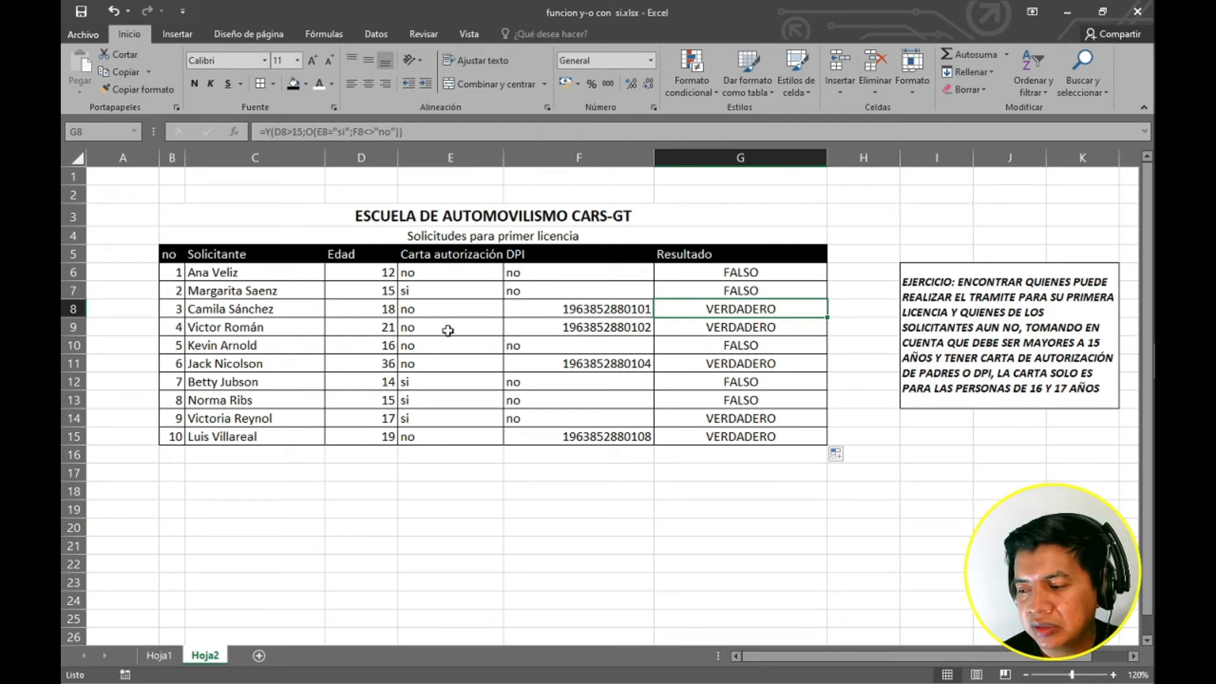
key("Left")
key("Left")
key("Down")
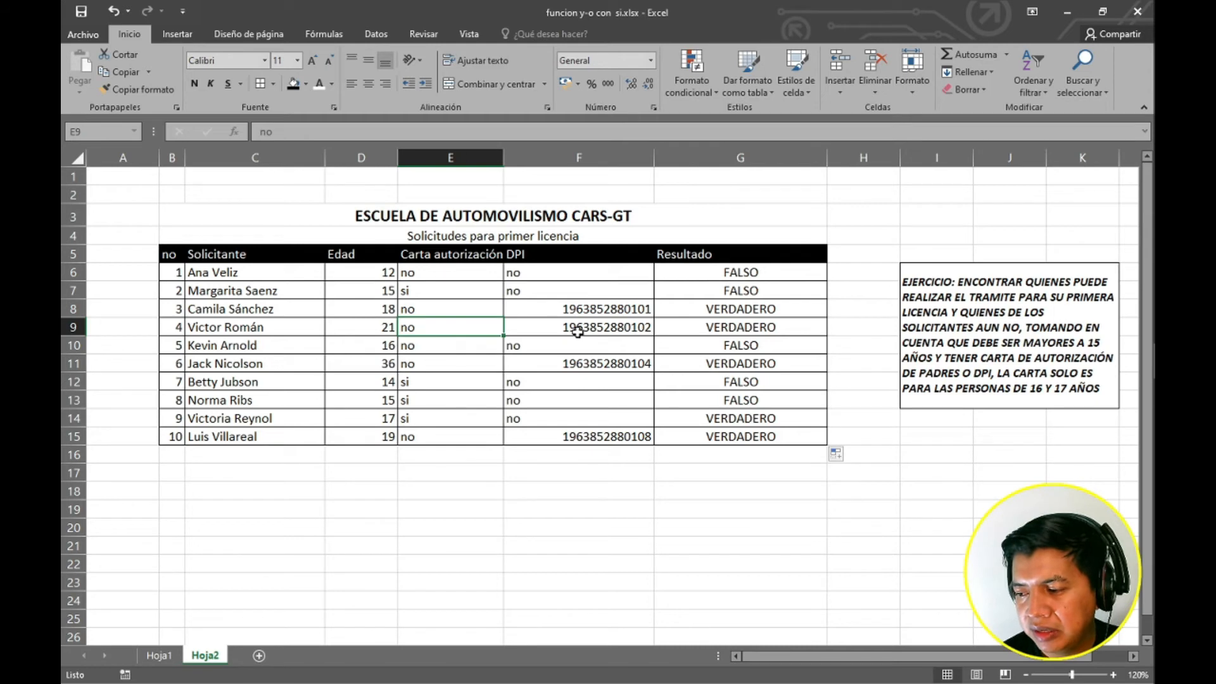
key("Right")
left_click(385, 327)
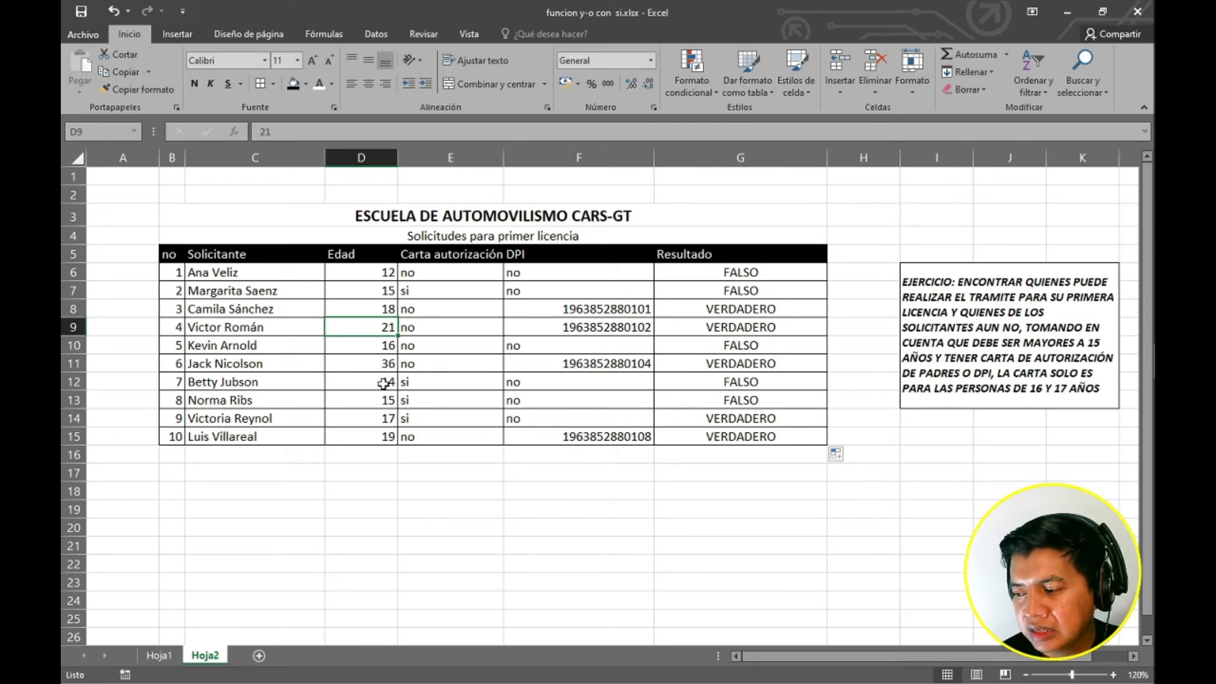
left_click(371, 383)
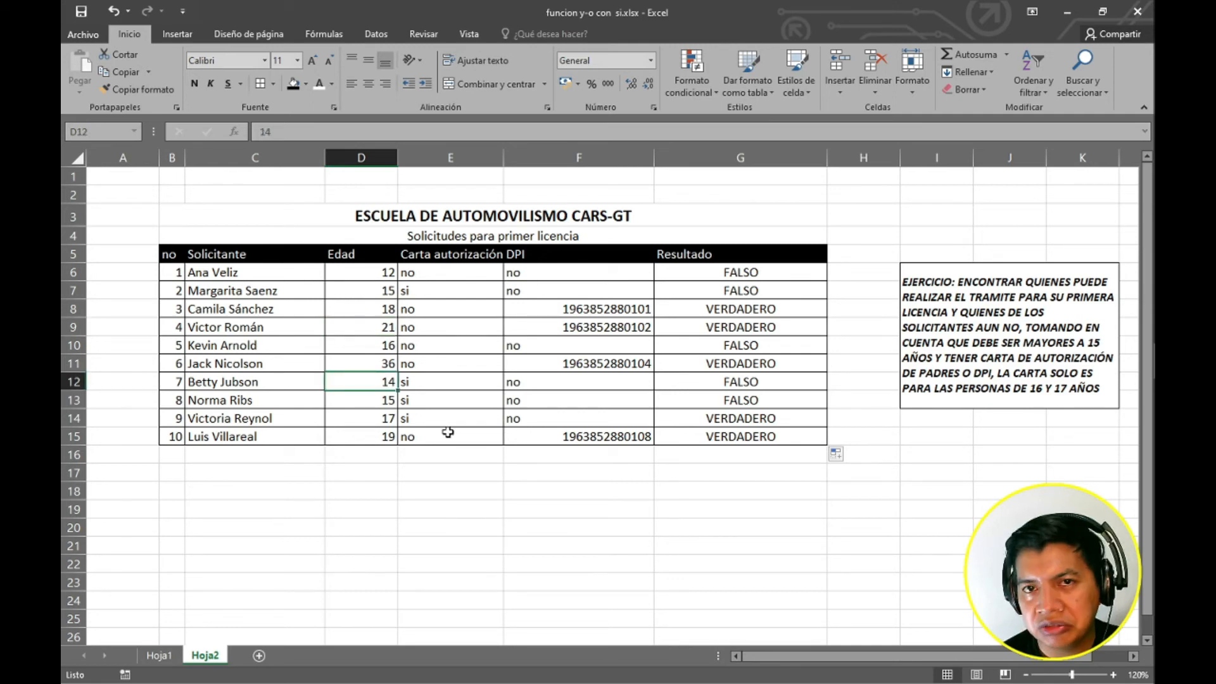
left_click(428, 381)
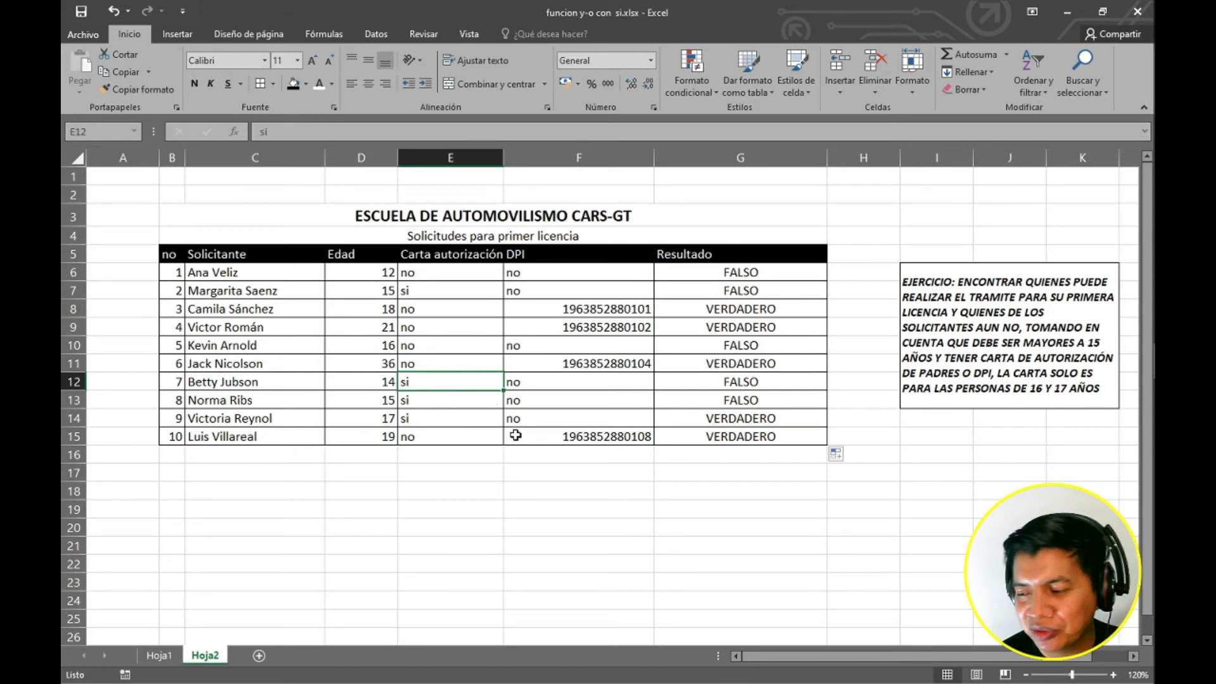
left_click(547, 382)
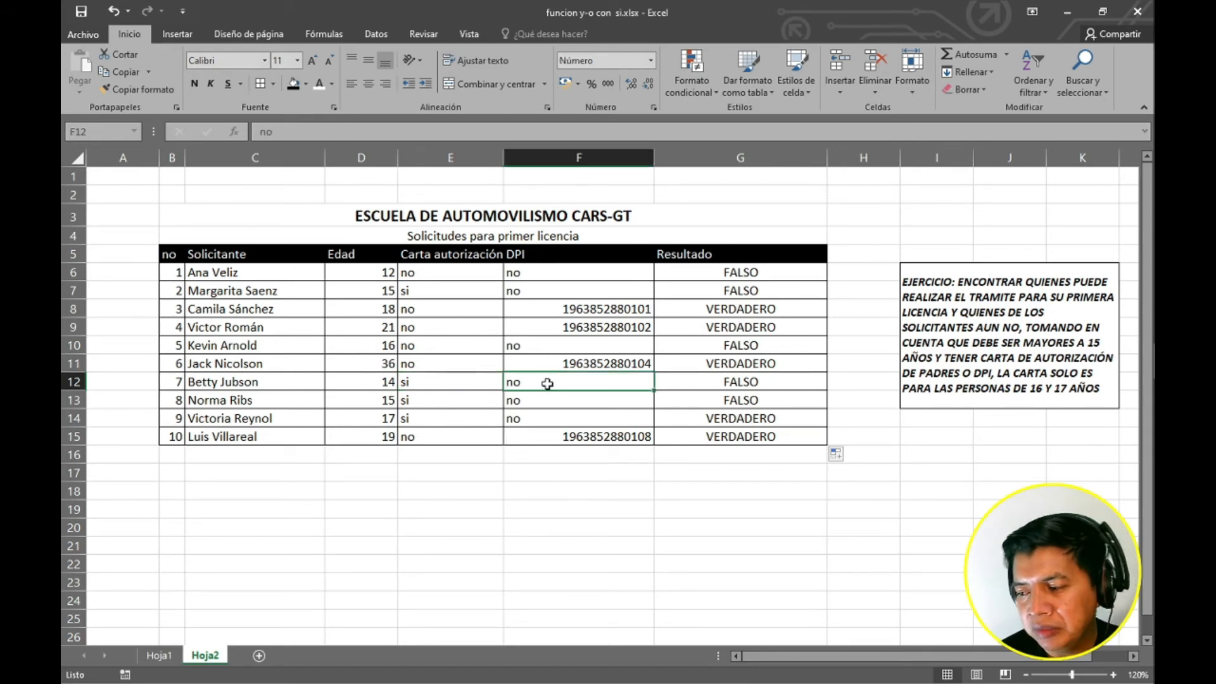
left_click(428, 379)
left_click(384, 382)
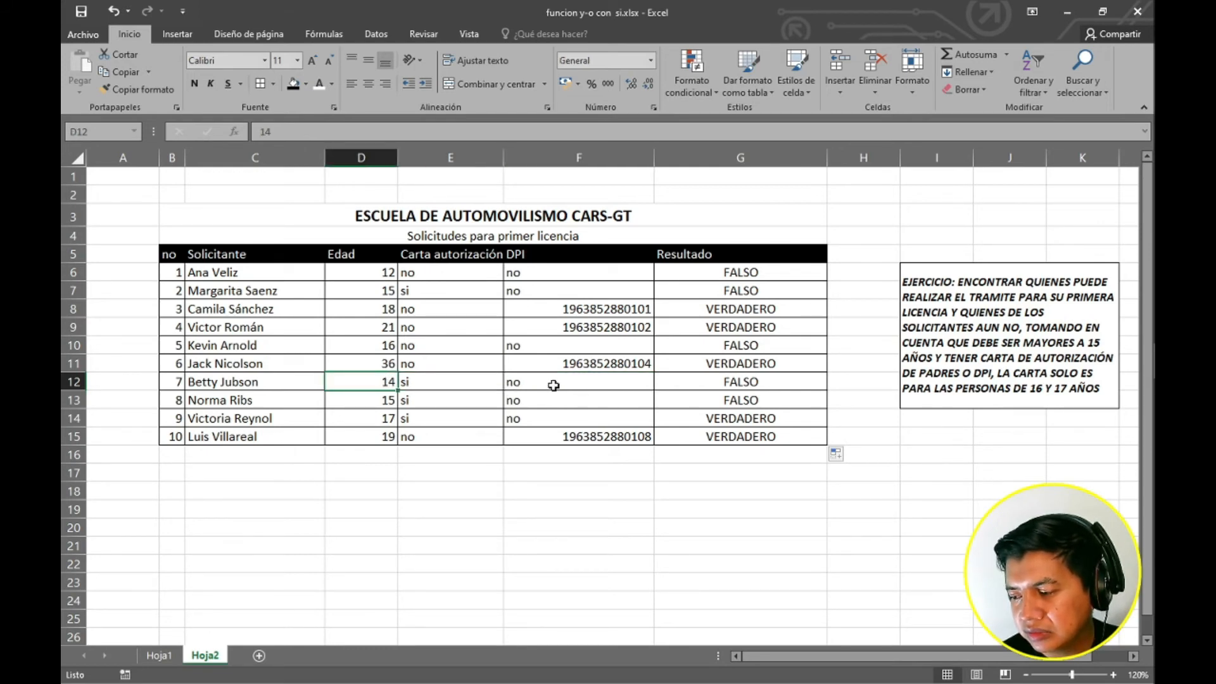
left_click(436, 399)
left_click(535, 401)
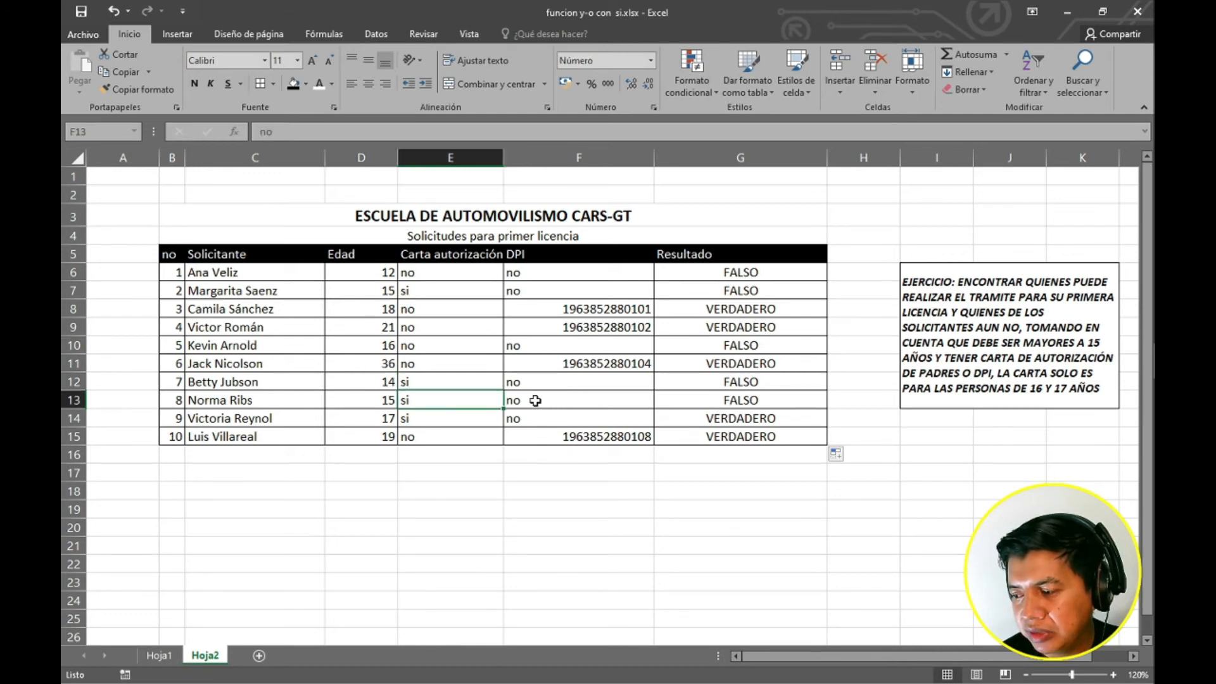
left_click(374, 399)
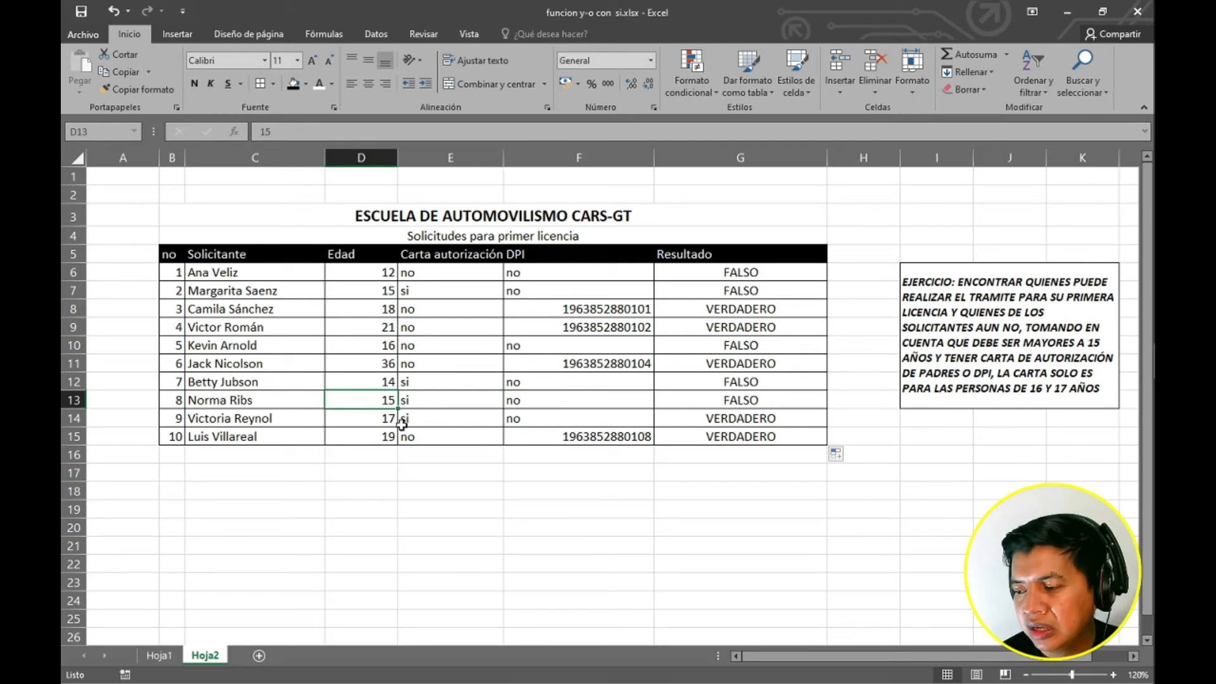
left_click(385, 420)
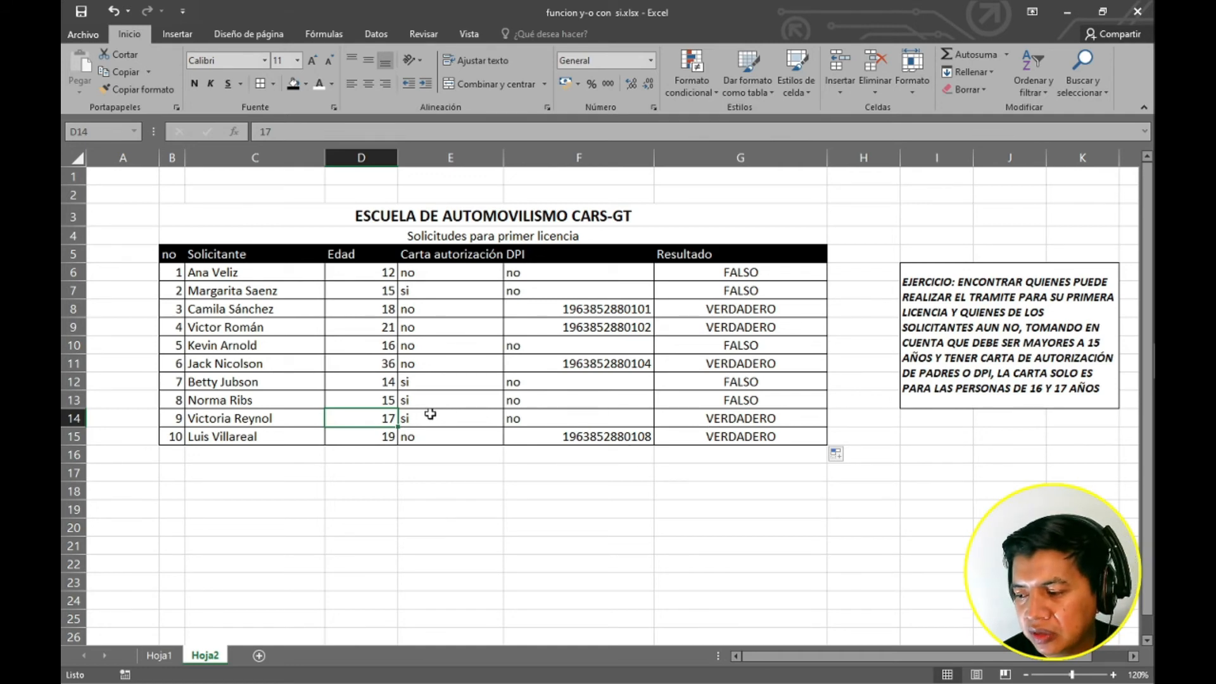
key("Right")
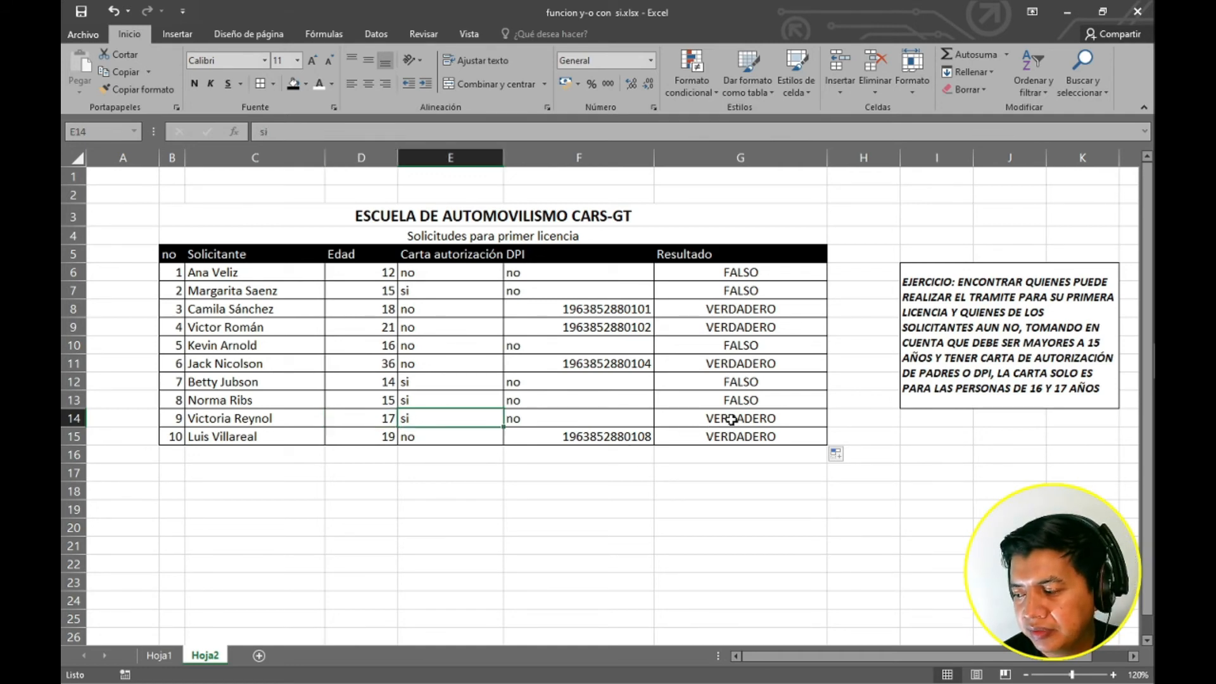
left_click(732, 419)
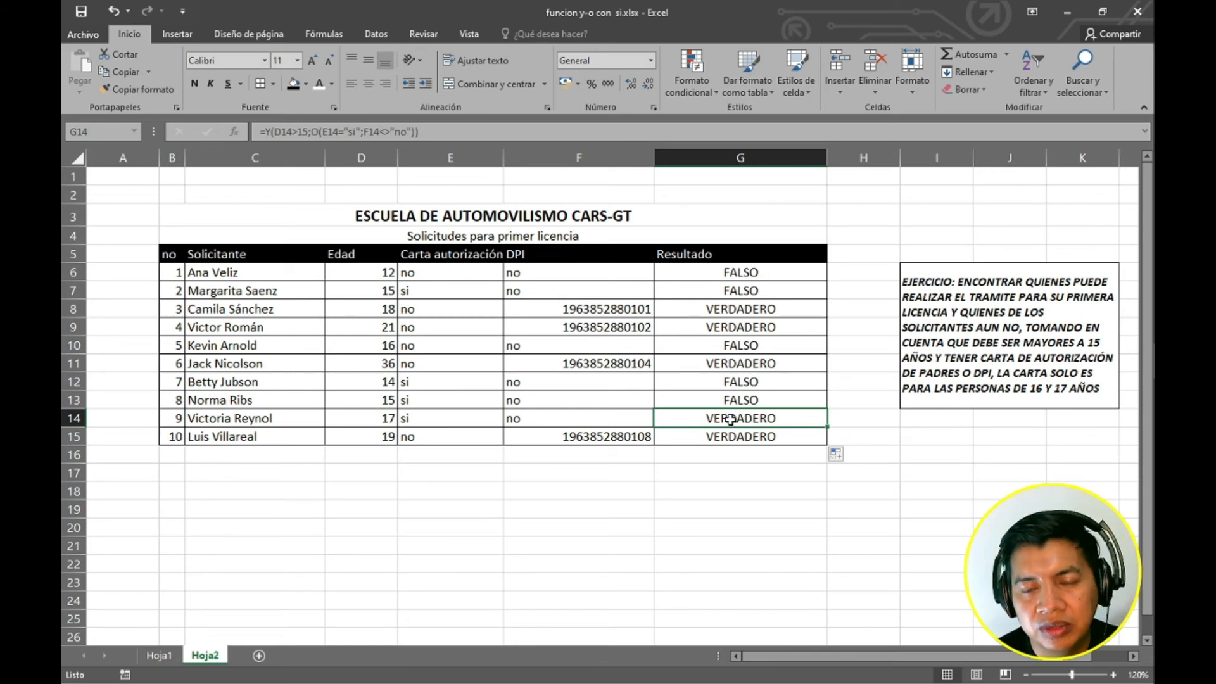
Open the G6 formula for editing and wrap the Y condition inside an SI function.
double_click(744, 268)
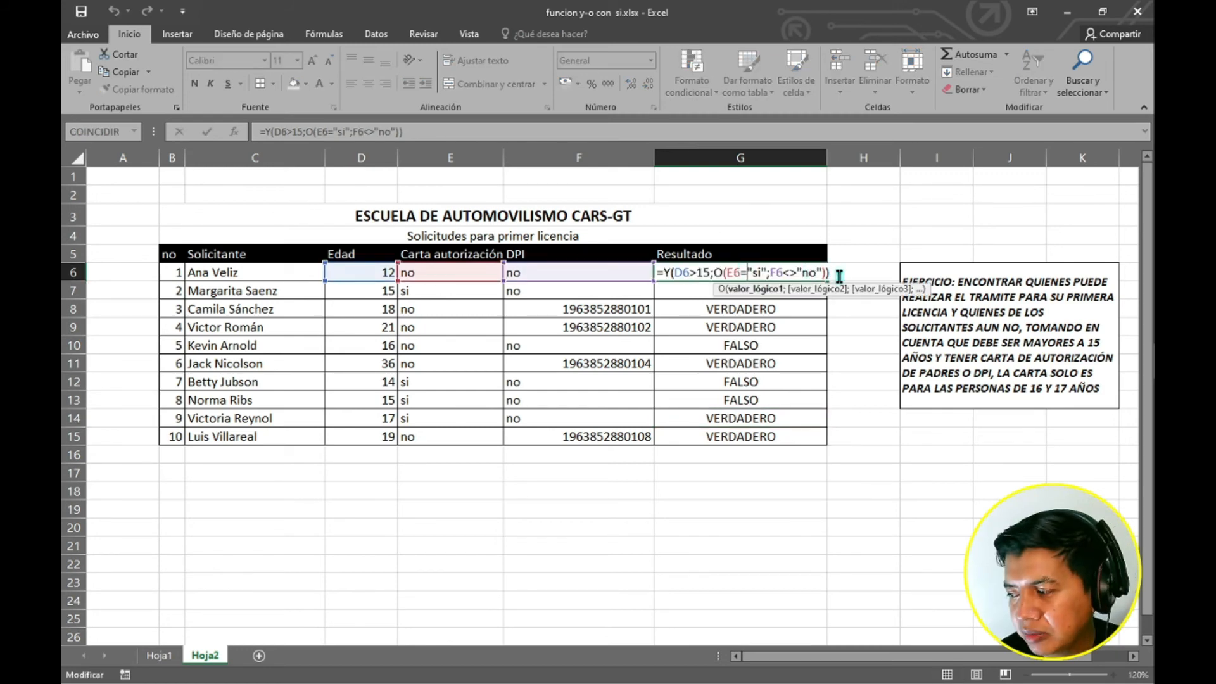
left_click(662, 271)
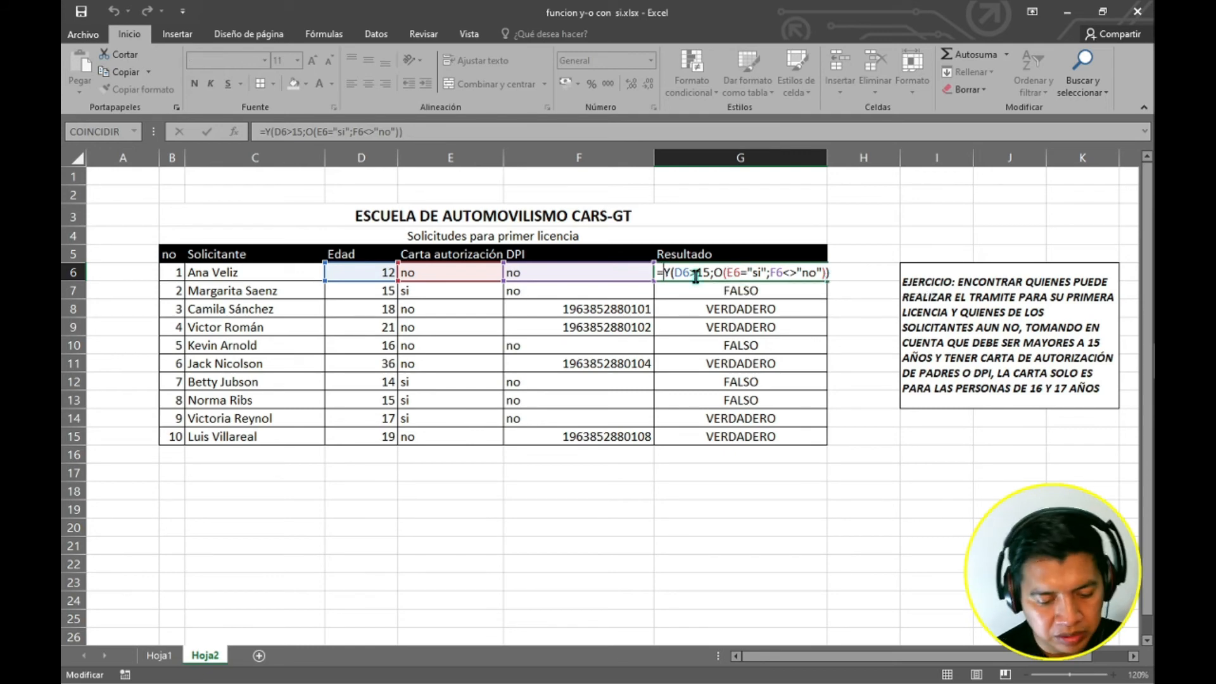
type("S")
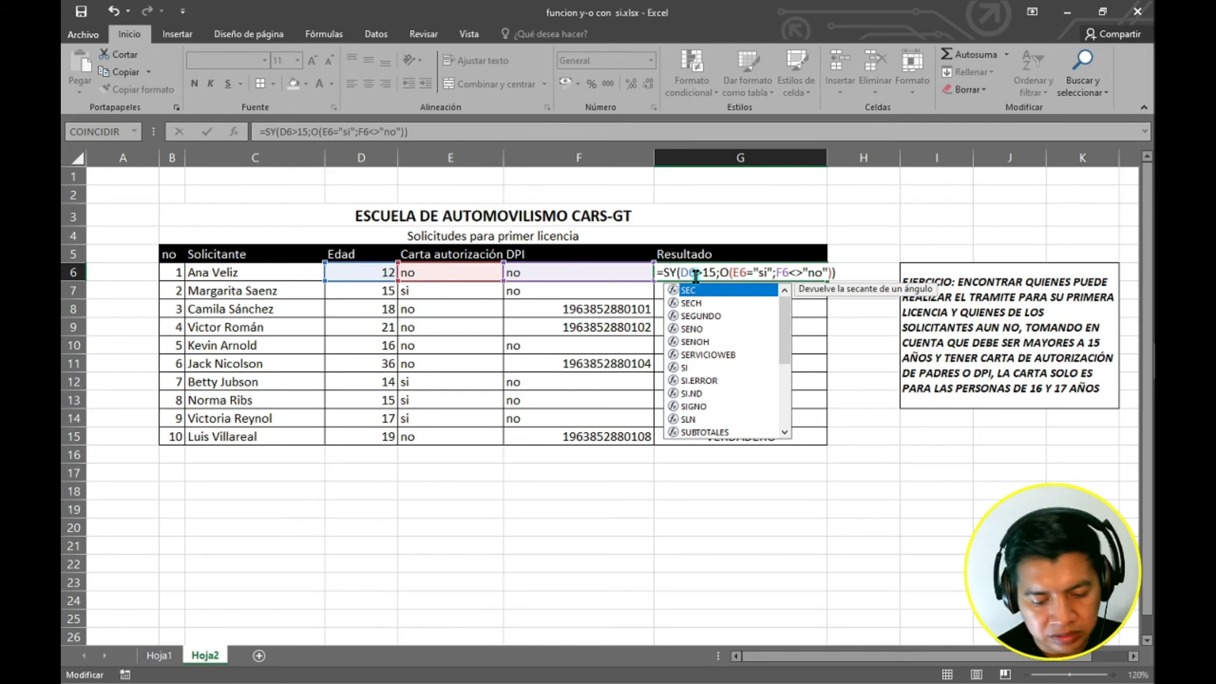
type("I")
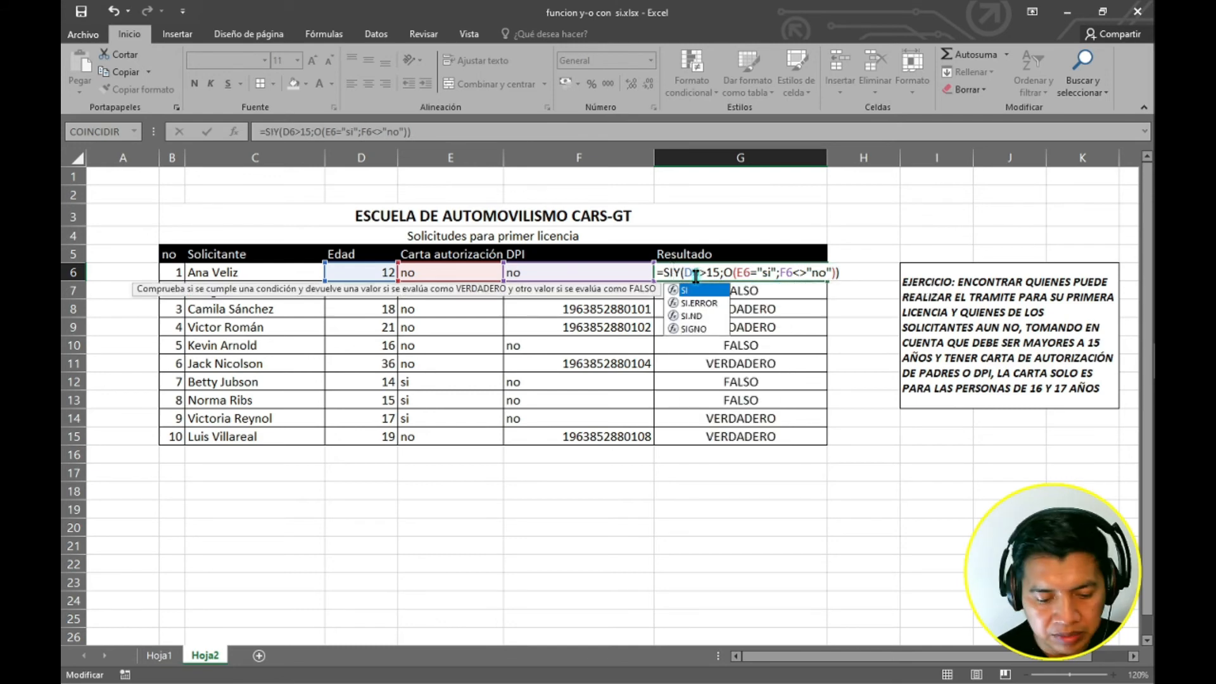
key("Escape")
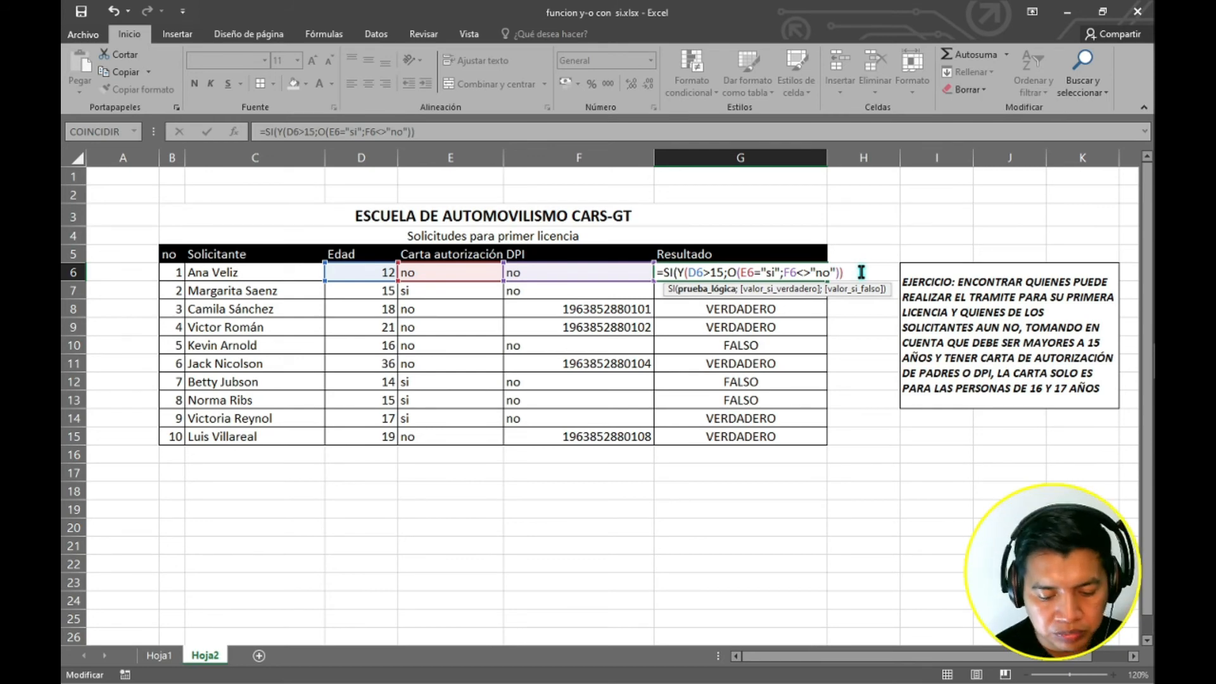
Add "PUEDE TENER SU LICENCIA" as the true result and "NO ES APTO" as the false result of the SI in G6.
type(";")
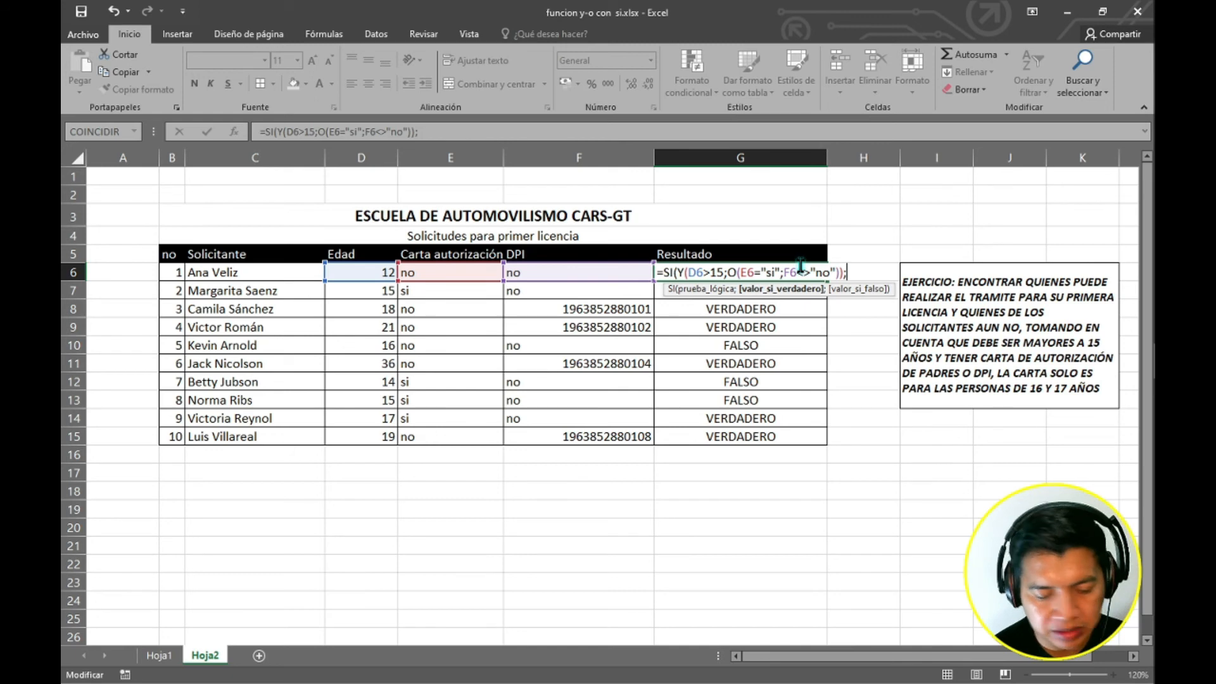
type("\"PUEDE ")
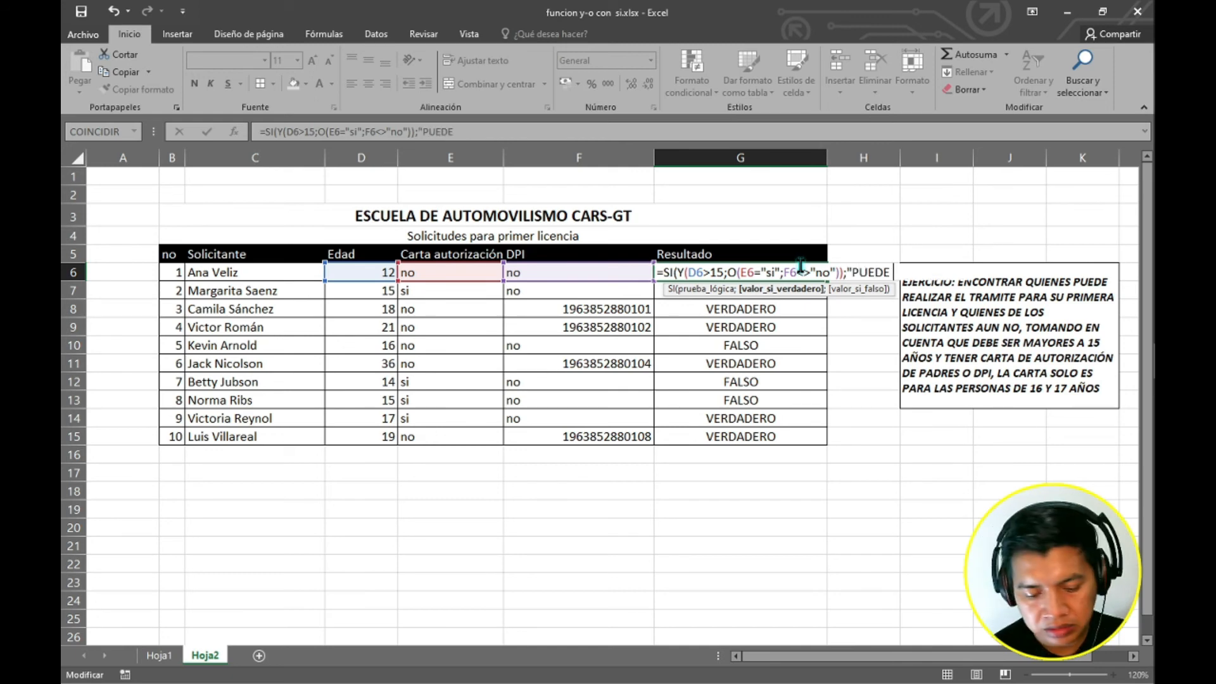
type("TENER SU")
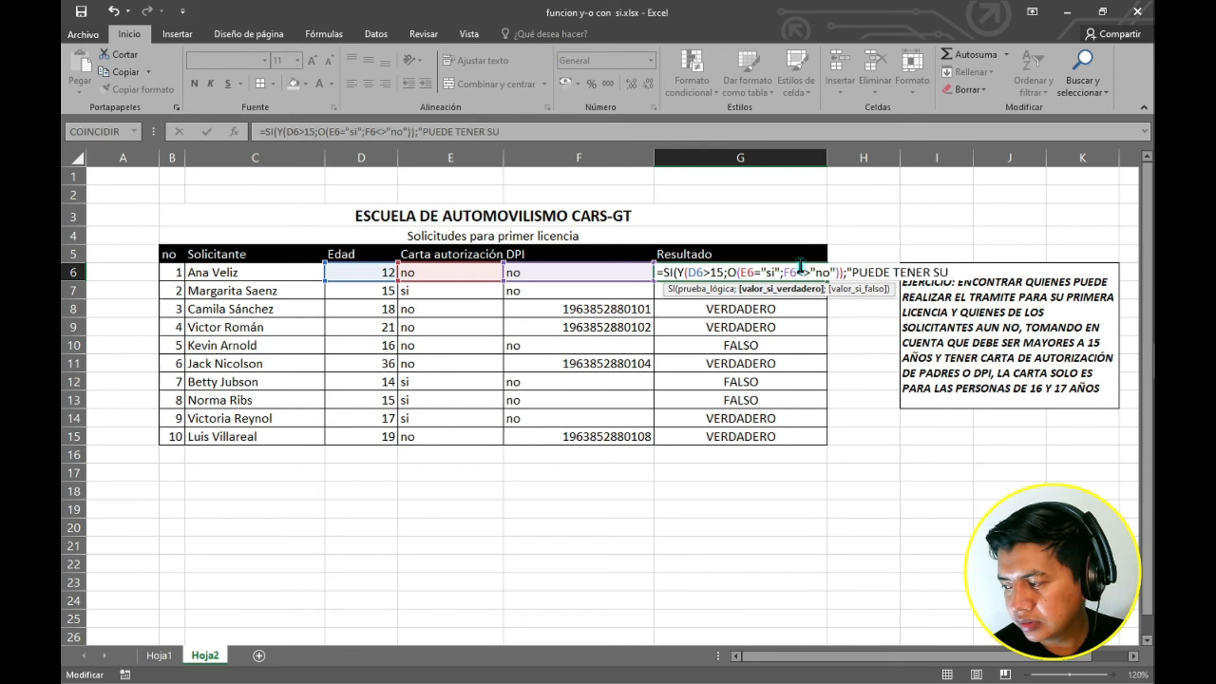
type(" LICE")
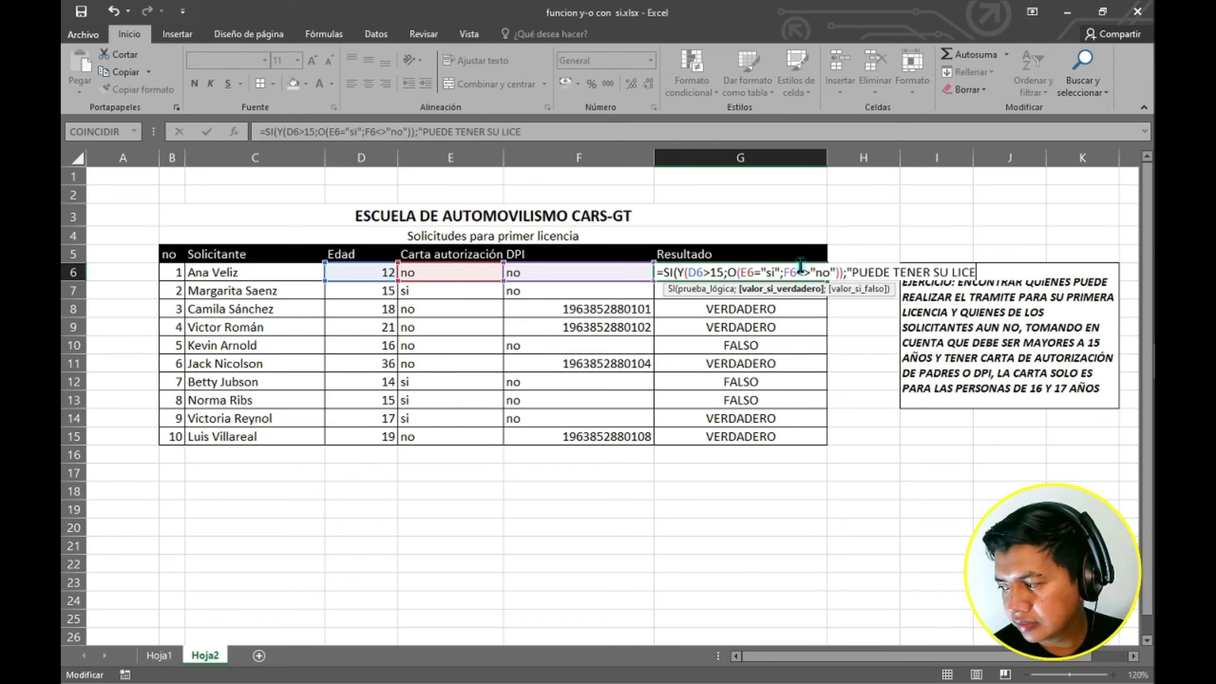
type("NCIA;")
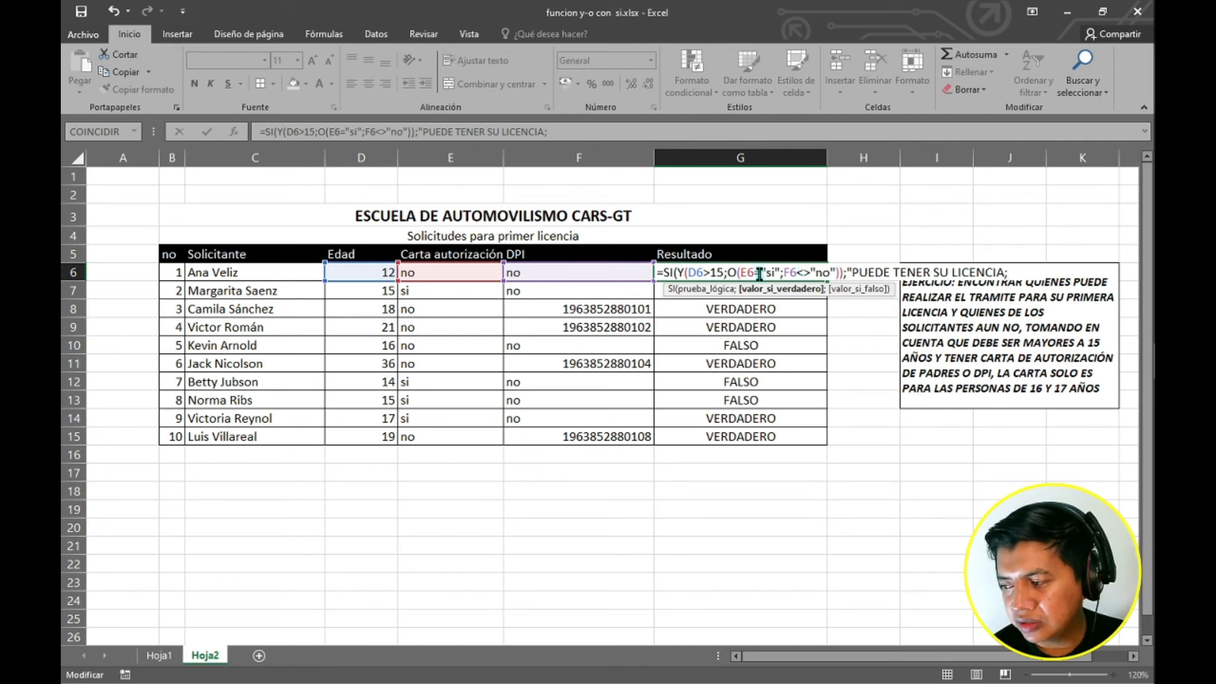
type("\"")
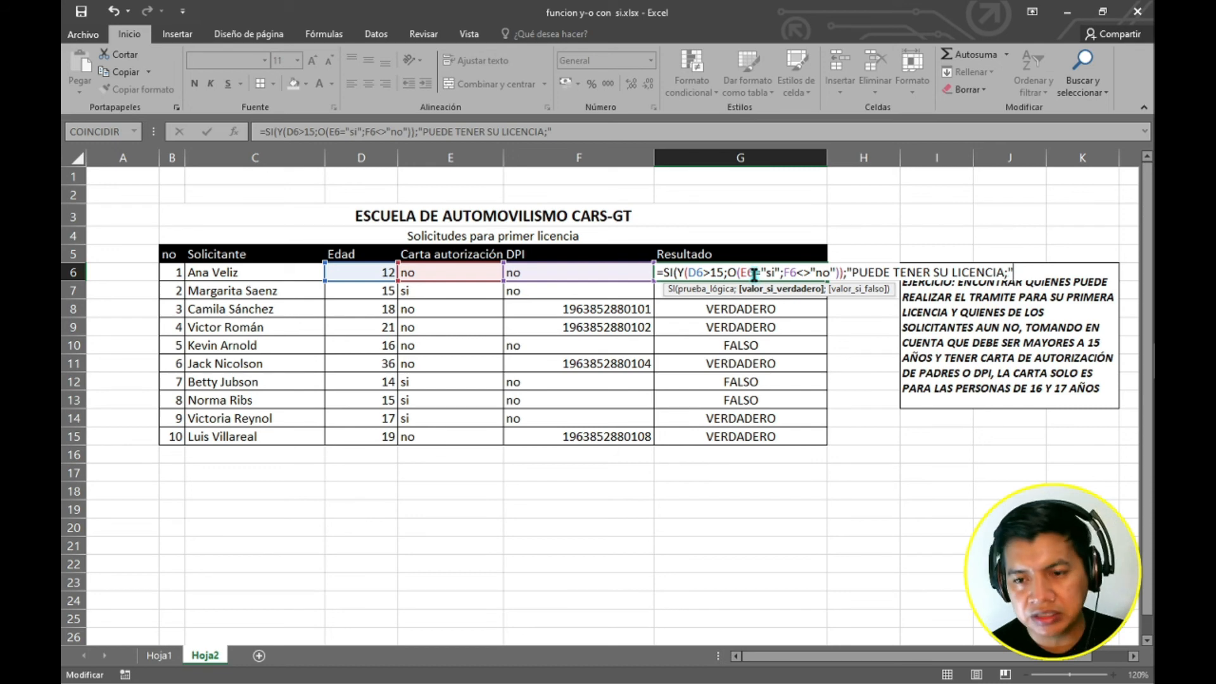
type("N")
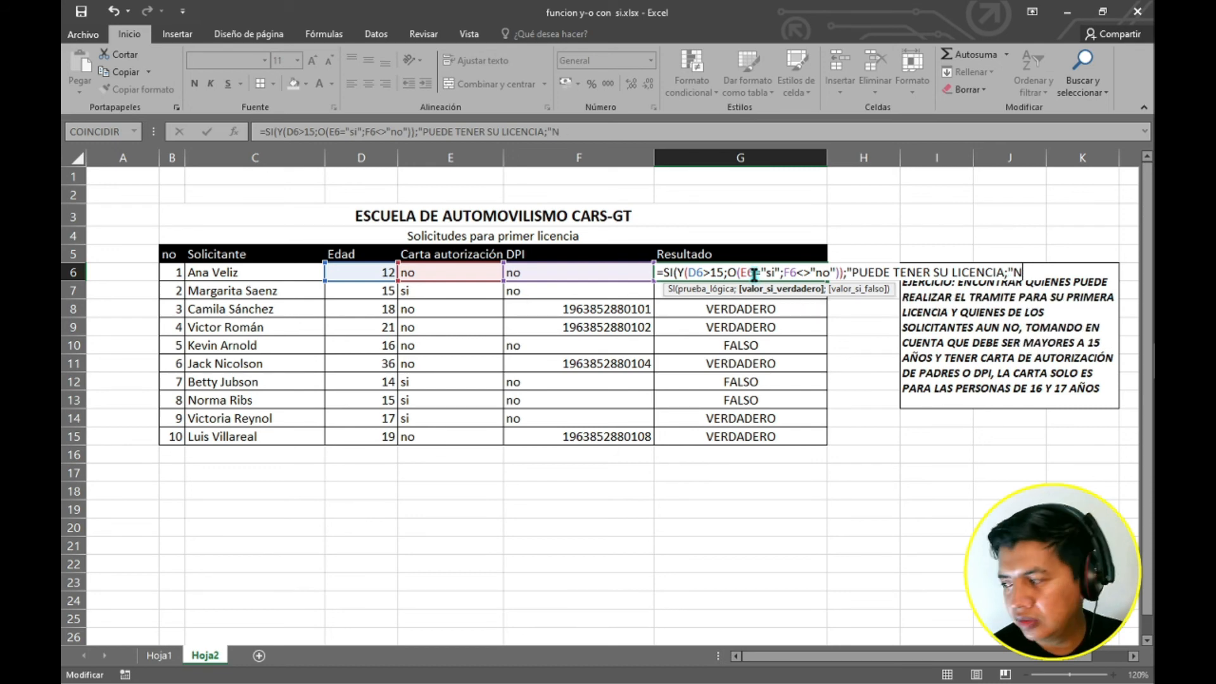
type("O E")
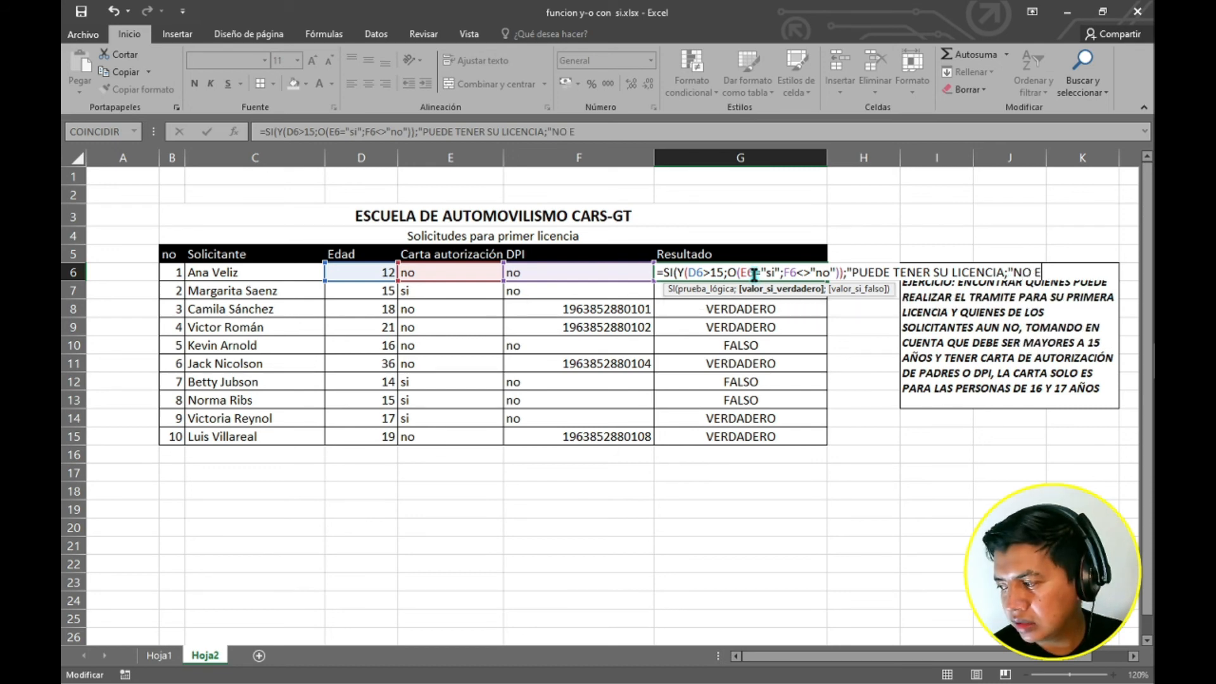
type("S APTO\"")
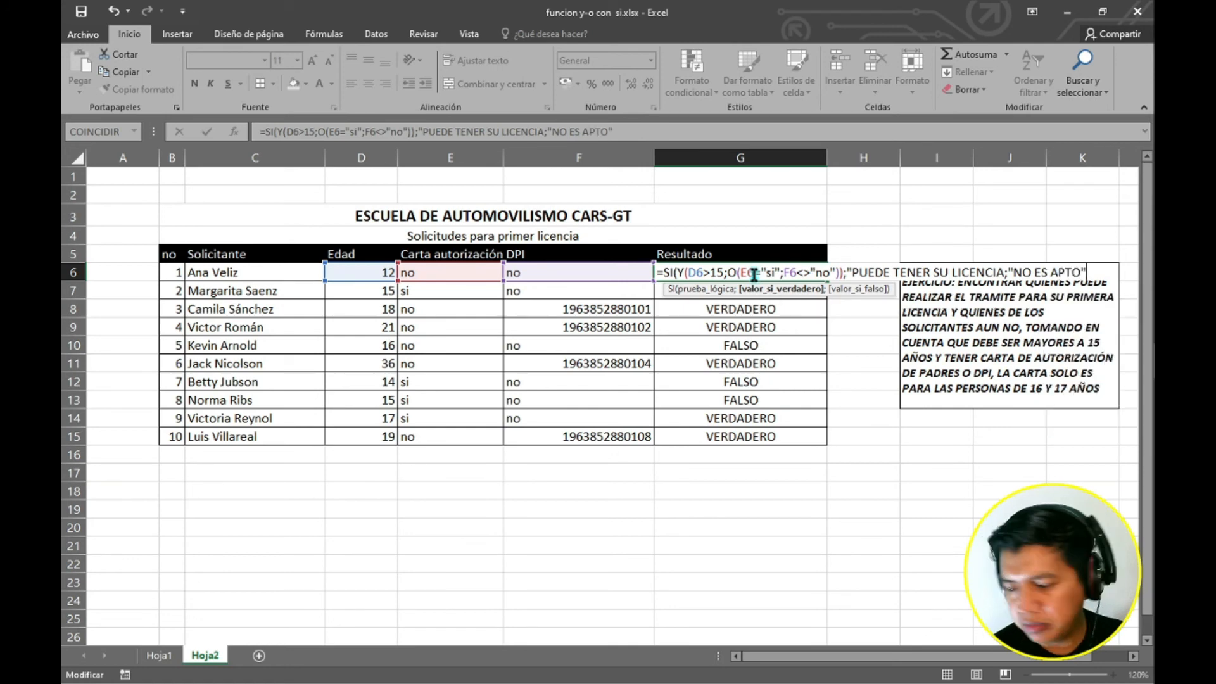
type(")")
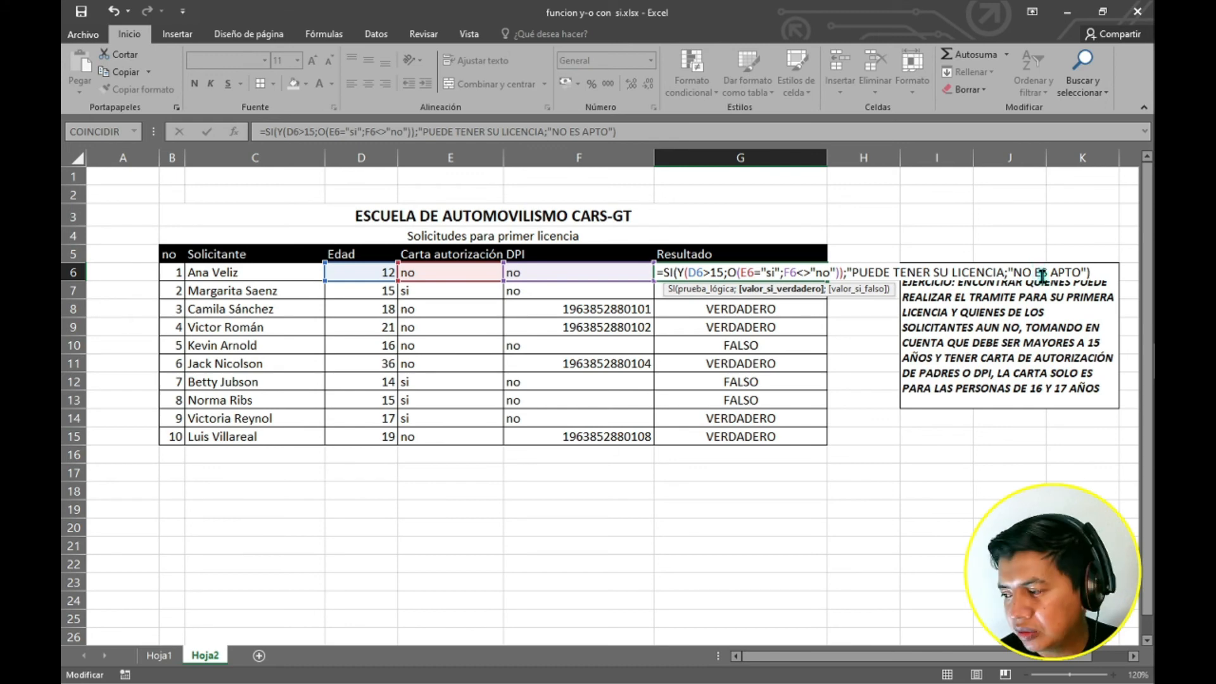
key("Return")
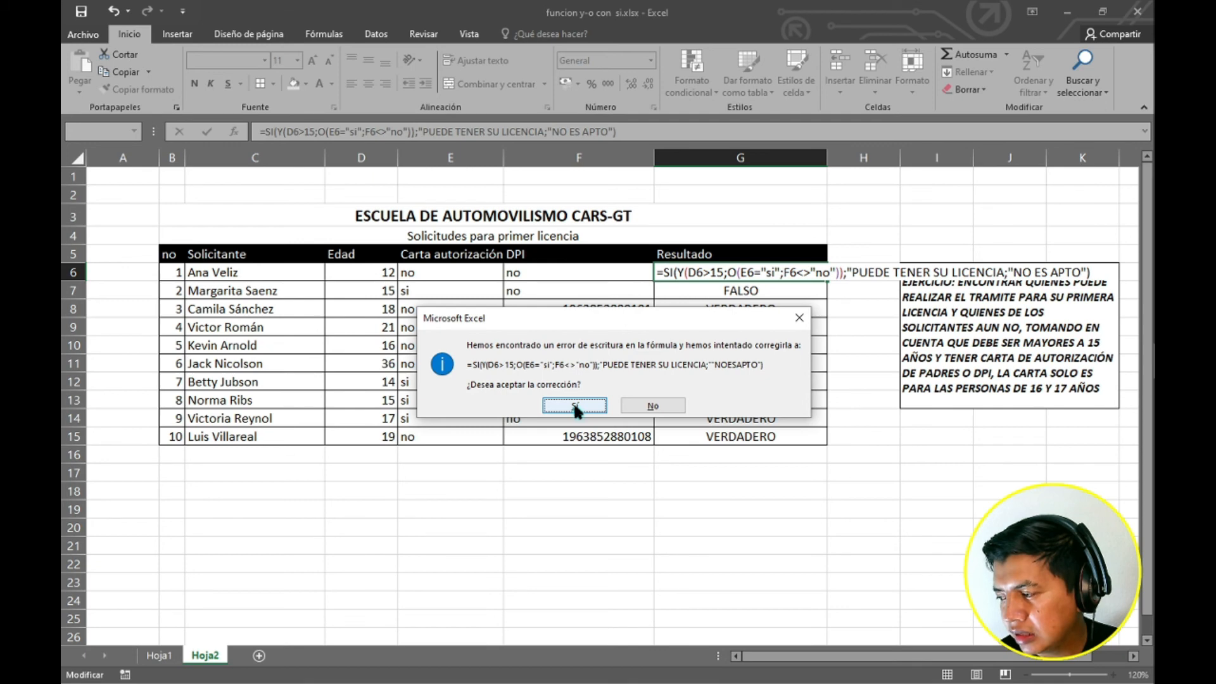
Dismiss the formula error messages and add the missing closing quotation mark after LICENCIA, then enter the G6 formula.
left_click(800, 318)
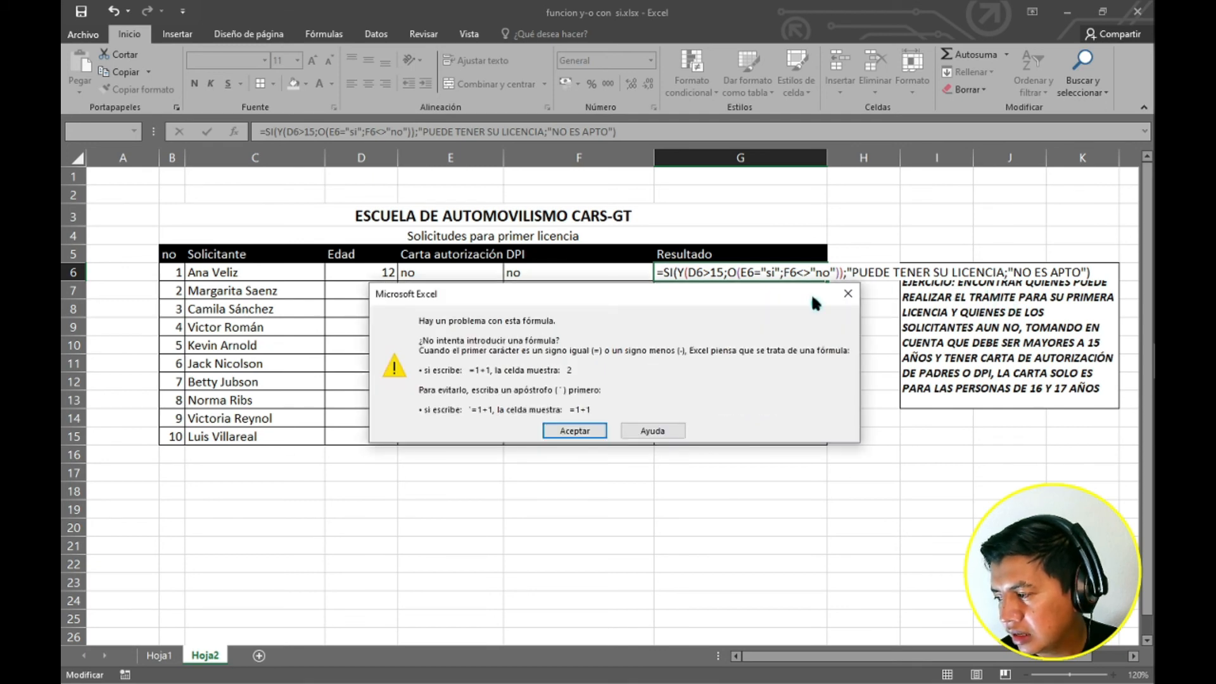
left_click(846, 293)
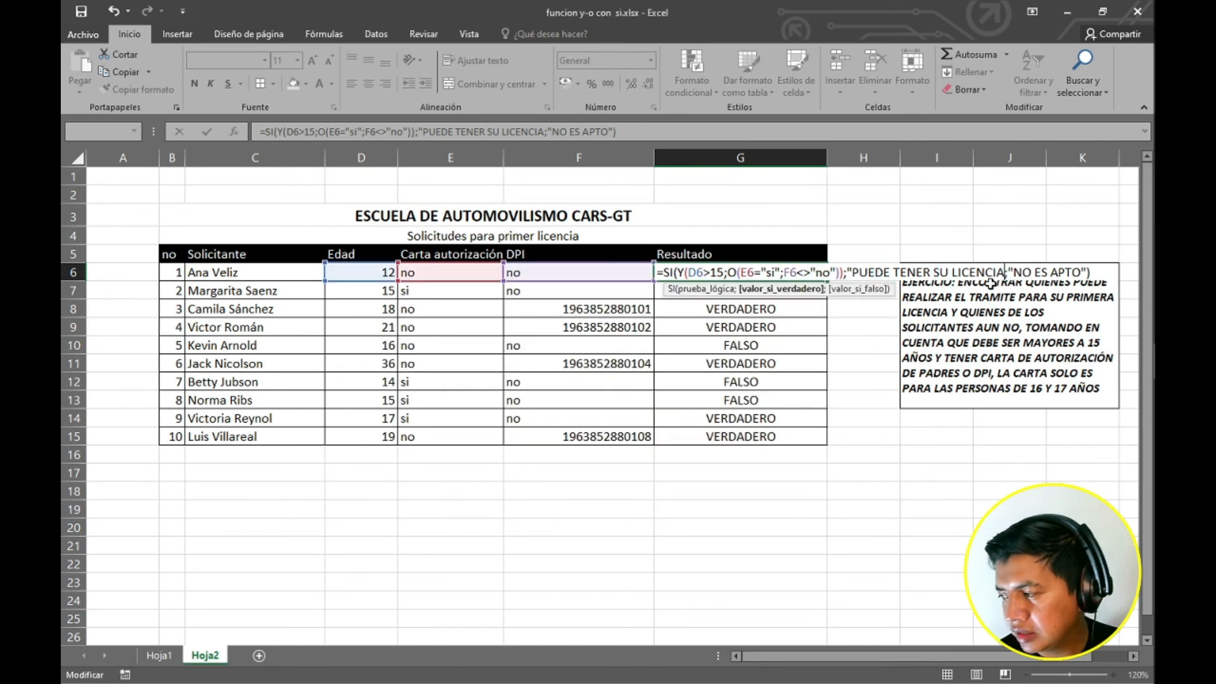
type("\"")
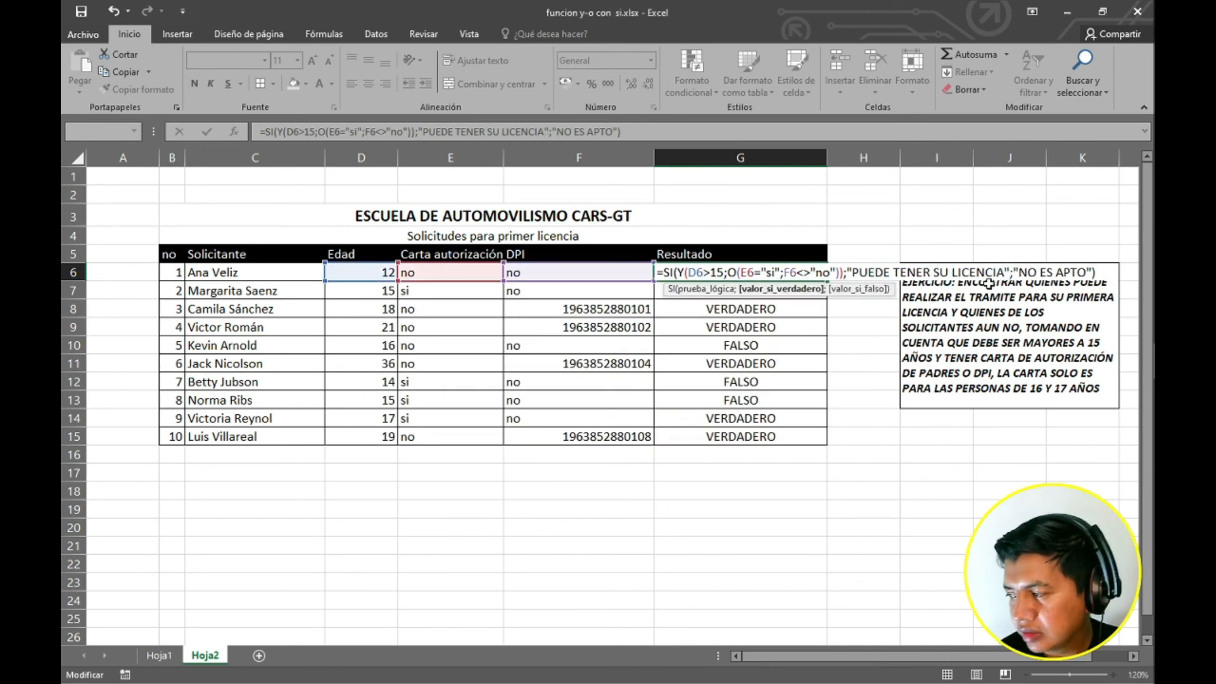
key("End")
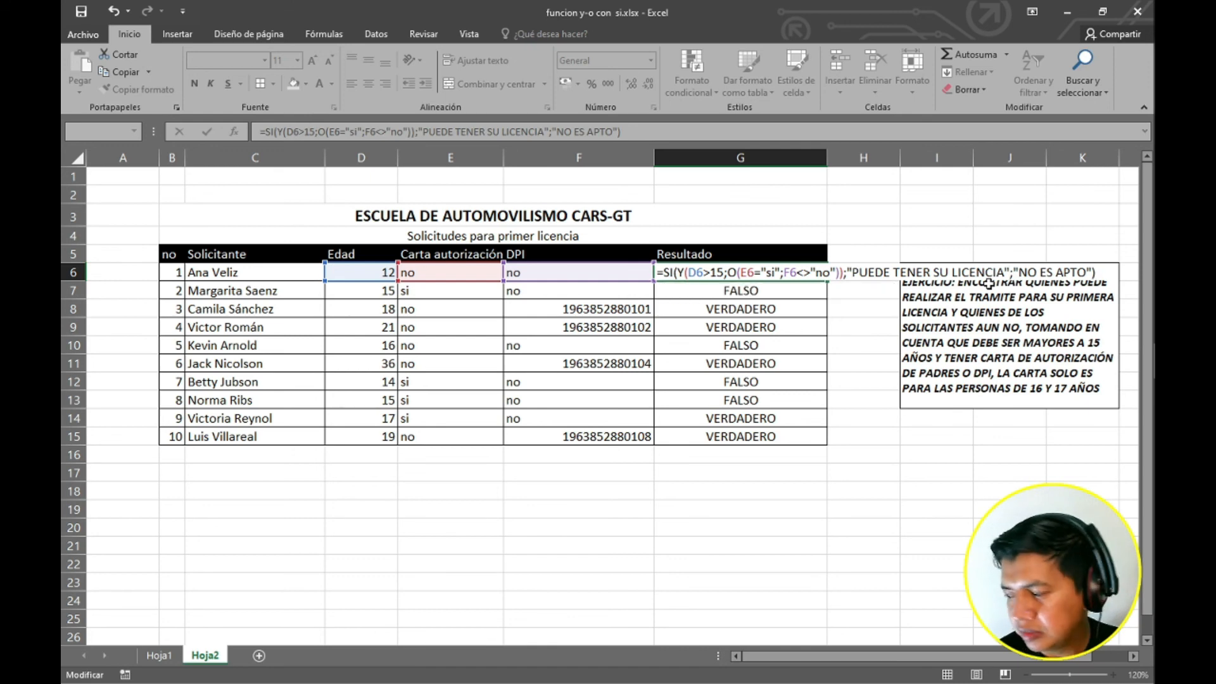
key("Escape")
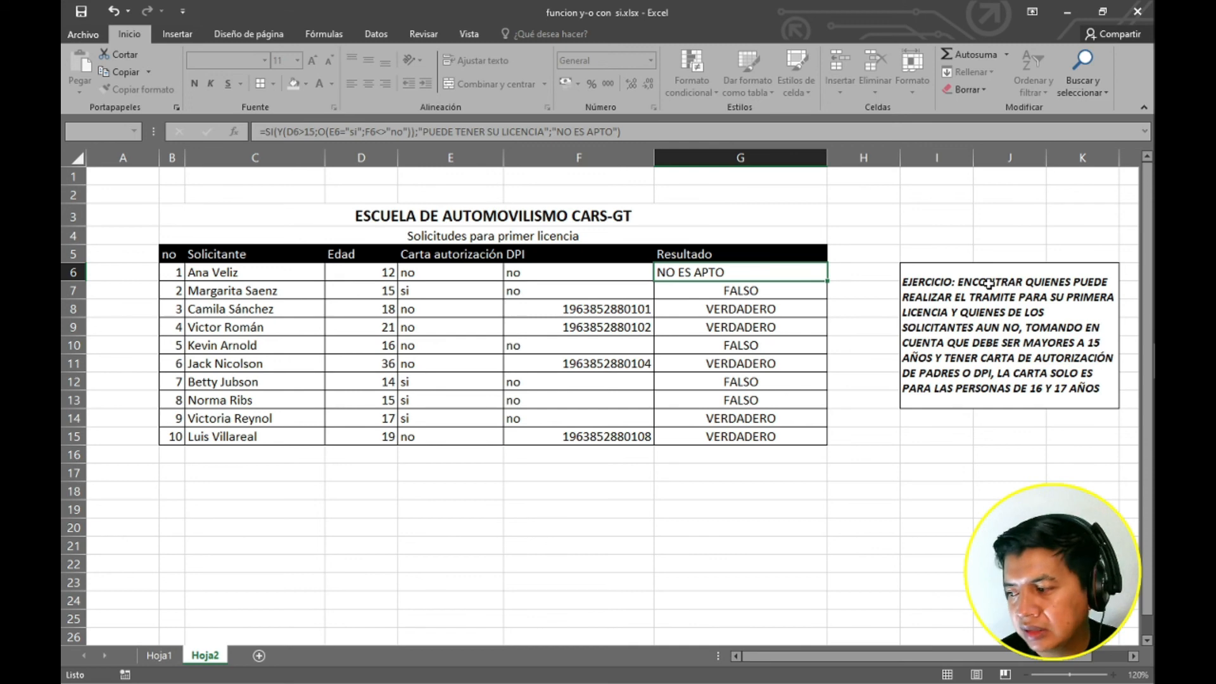
key("Return")
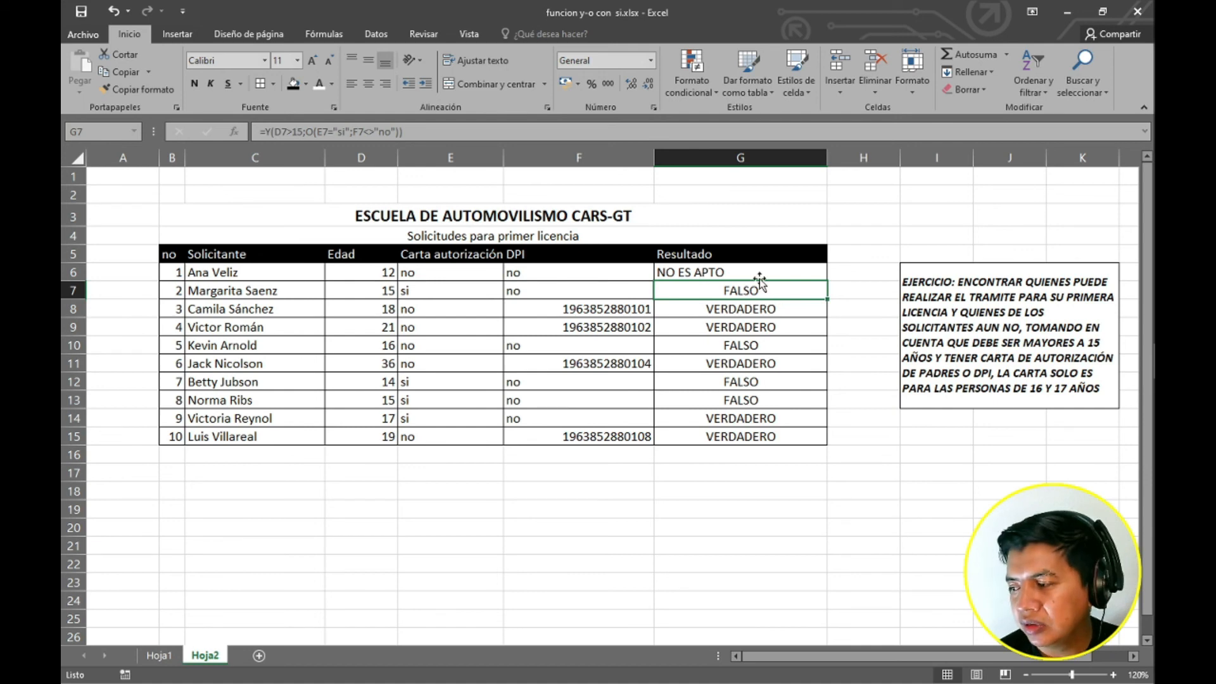
Fill the new SI formula from G6 down the Resultado column through G15.
left_click(803, 275)
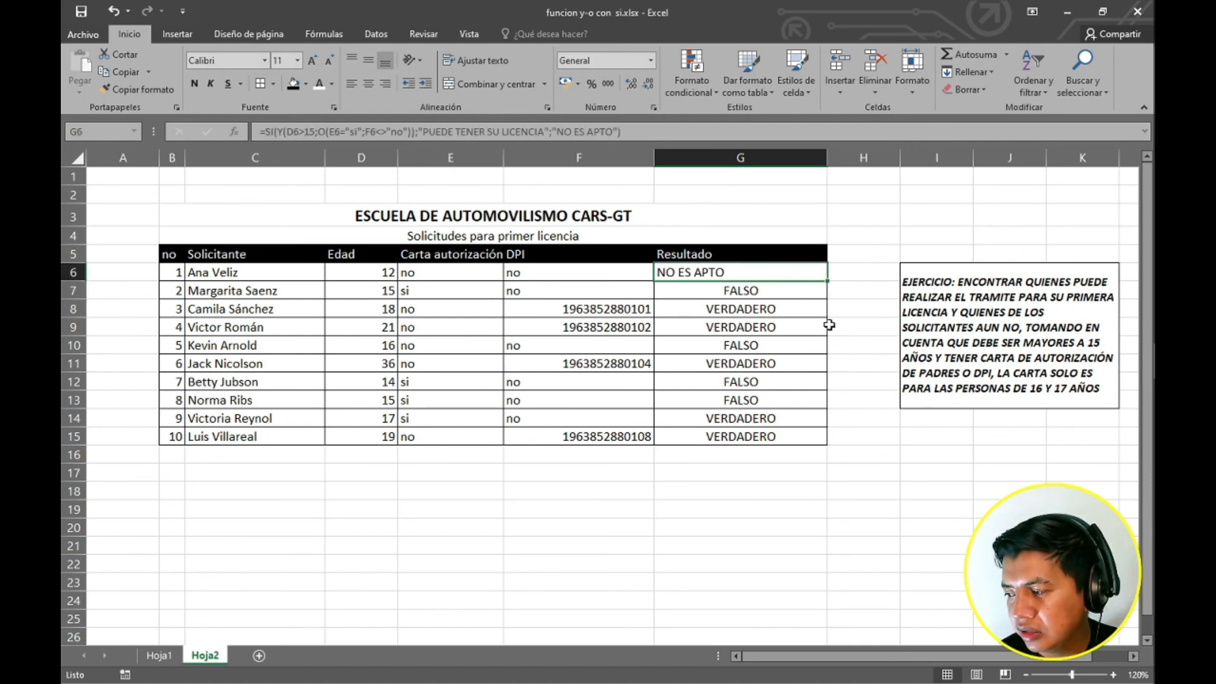
left_click_drag(828, 282, 810, 438)
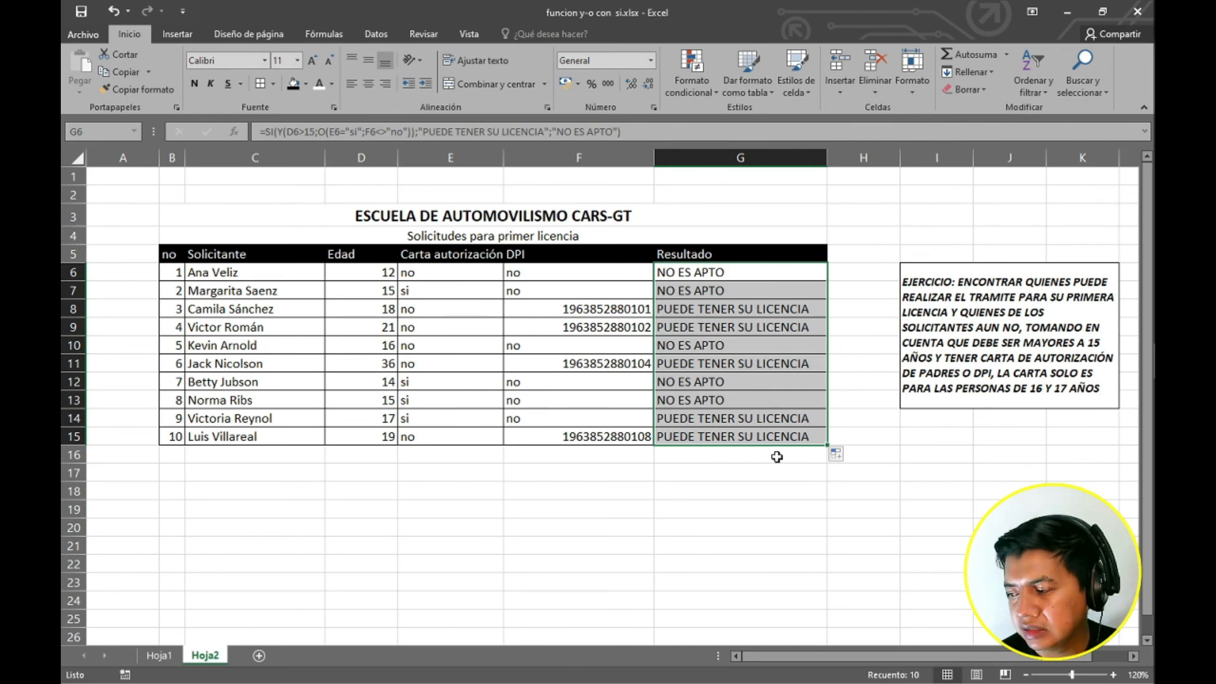
left_click(773, 470)
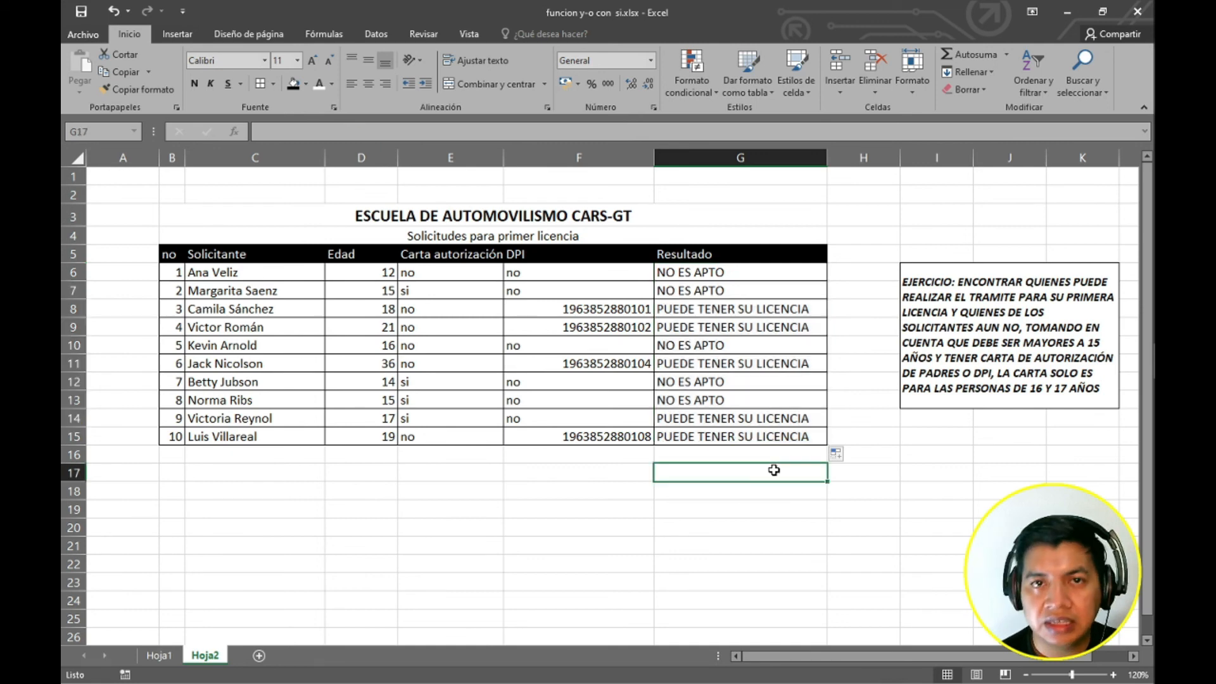